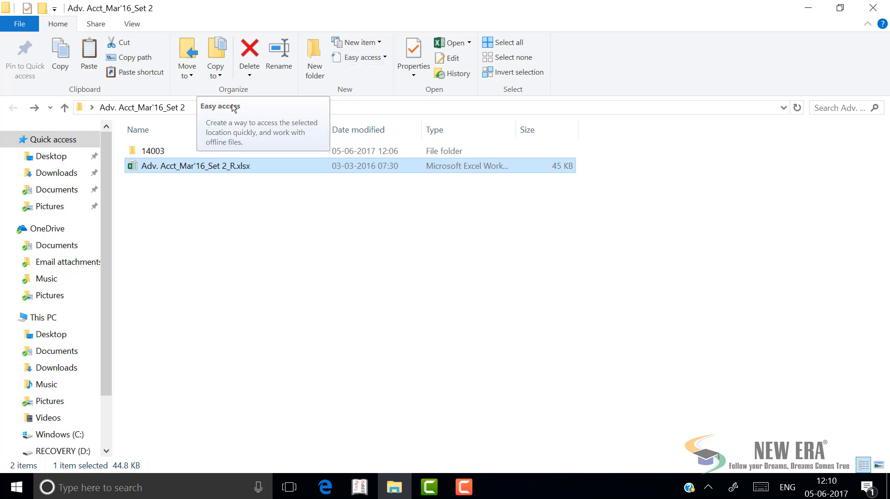
- Copy the full path of the Adv. Acct_Mar'16_Set 2 folder and switch to Tally.ERP 9
left_click(166, 152)
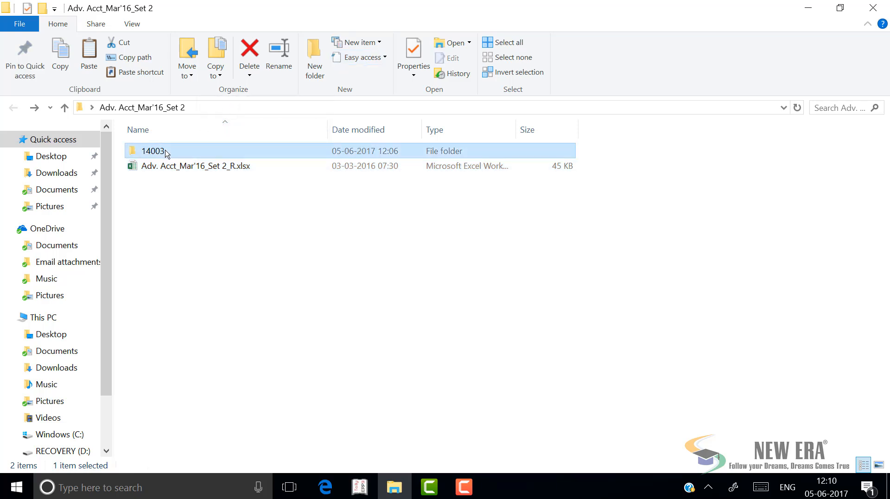
left_click(212, 107)
key("ctrl+c")
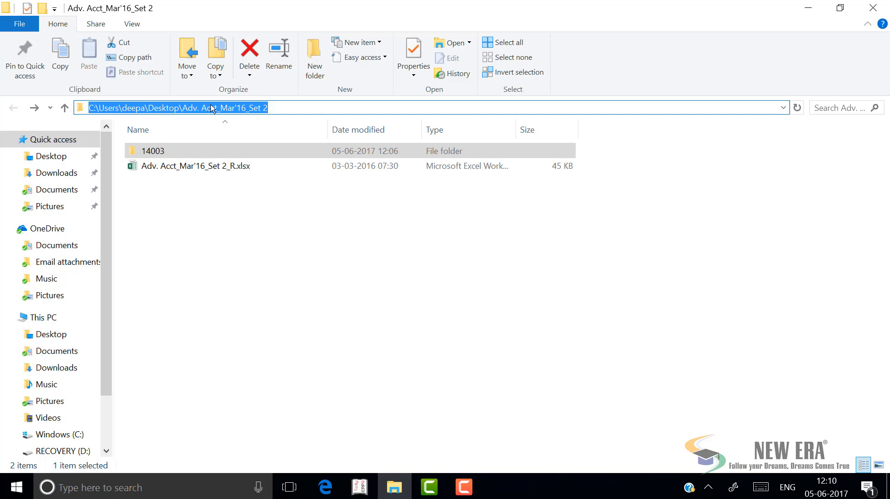
left_click(813, 10)
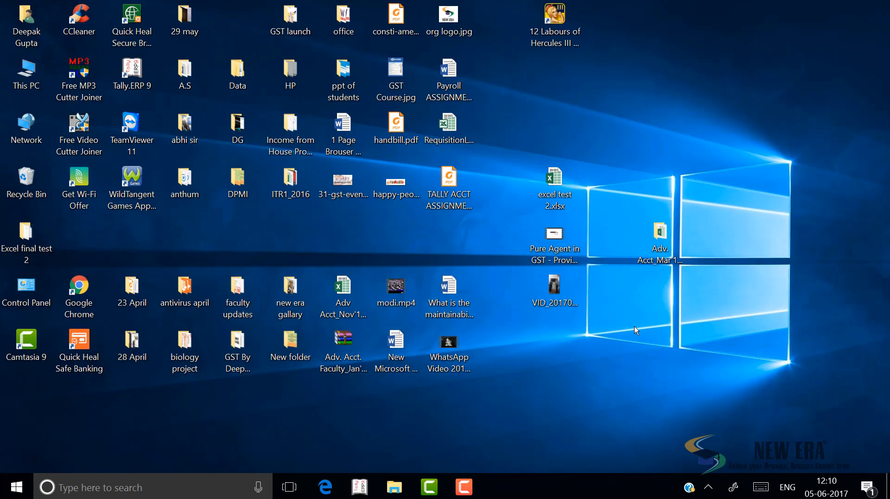
left_click(359, 486)
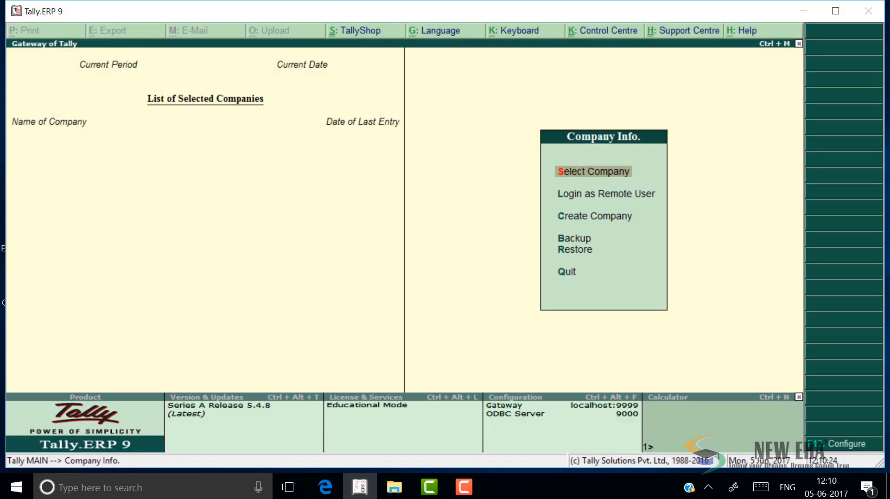
- Load the company Adarsh Machinery (AR&F) using the copied folder path as the data location
key("Return")
key("BackSpace")
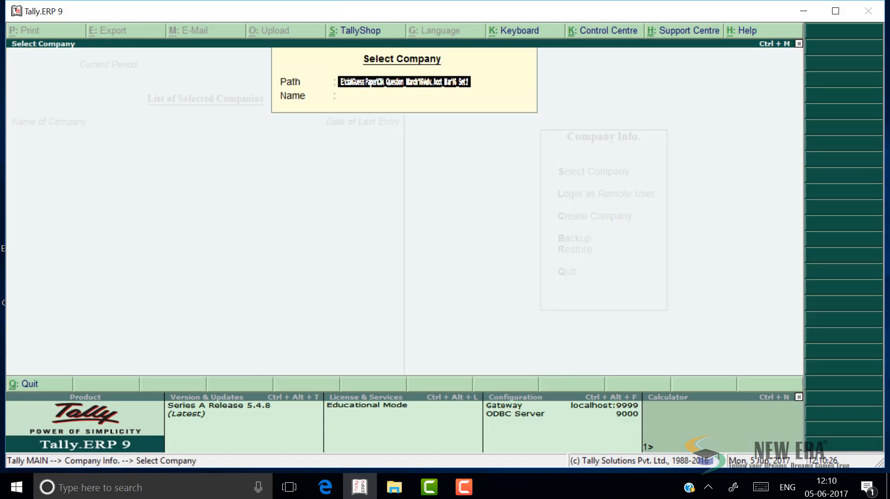
key("ctrl+alt+v")
key("Return")
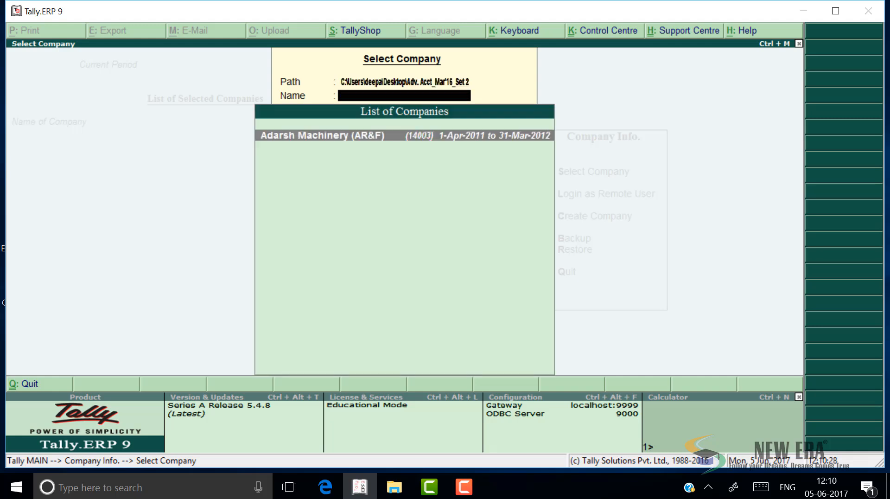
key("Return")
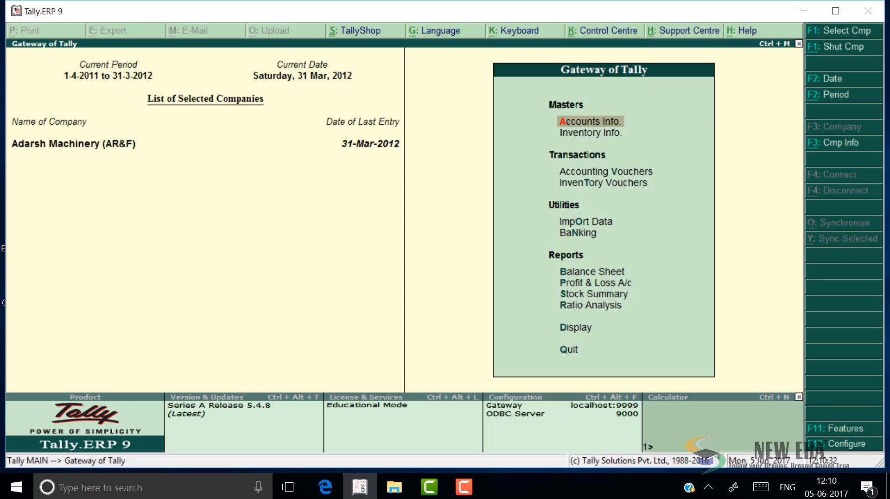
- Open the Day Book report of Adarsh Machinery (AR&F)
key("Down")
key("Down")
key("Down")
key("Down")
key("Down")
key("Down")
key("Down")
key("Down")
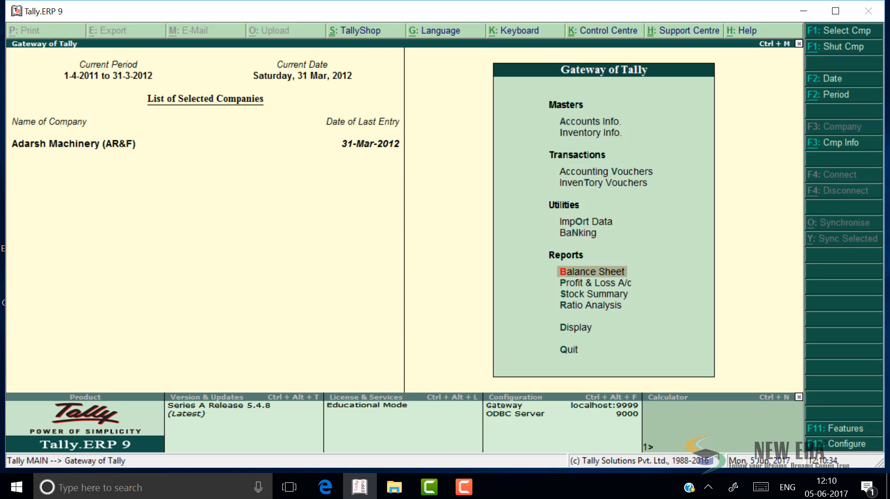
key("Up")
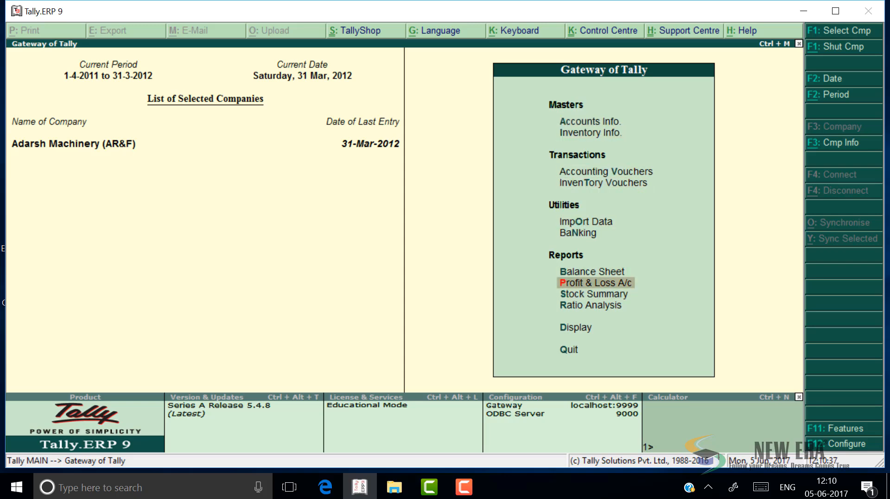
key("Down")
key("Down")
key("Down")
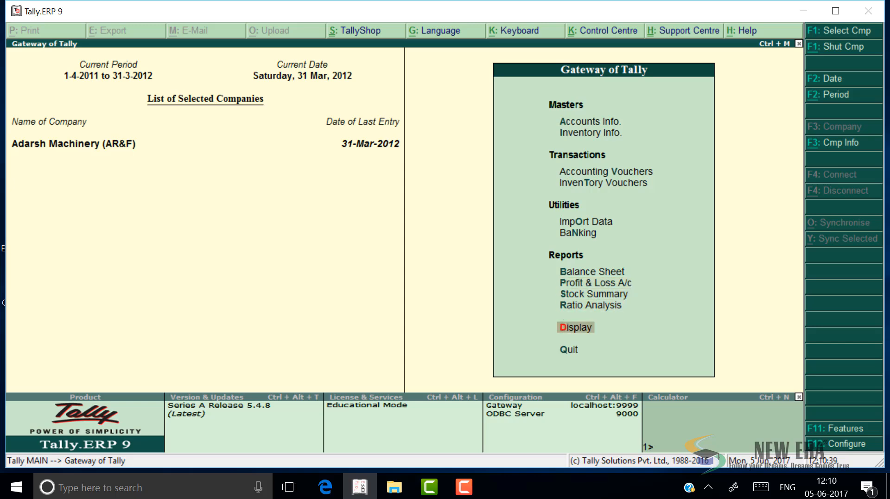
key("Return")
key("Down")
key("Return")
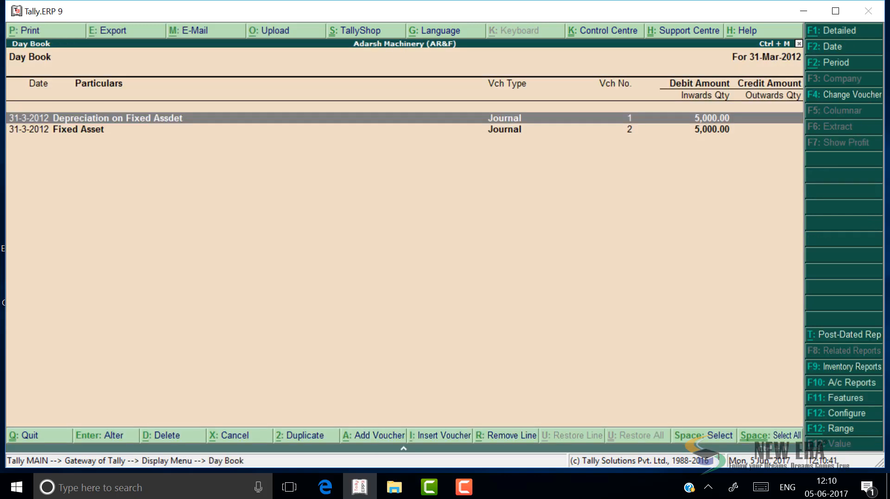
- Set the Day Book period to the whole year, 1-Apr-2011 to 31-Mar-2012
key("F2")
key("BackSpace")
key("Return")
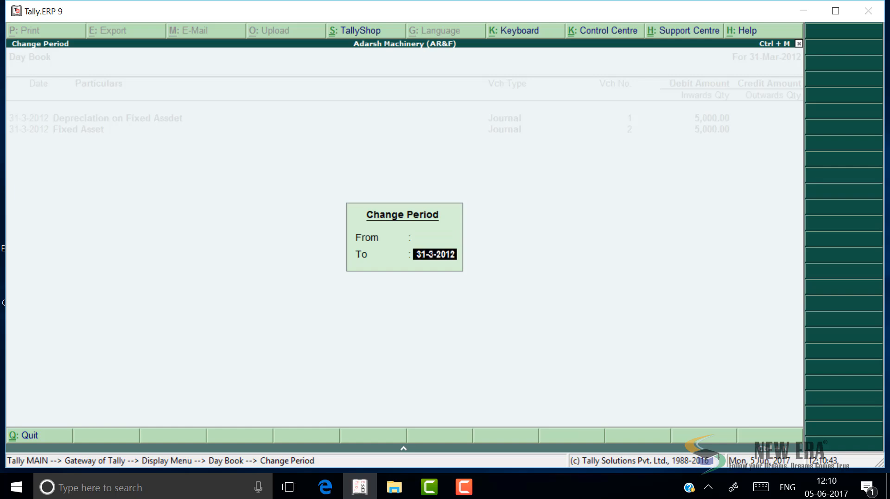
key("Return")
- Review all Day Book vouchers of the year from the first entry down to the last one
key("Down")
key("Down")
key("Down")
key("Down")
key("Down")
key("Down")
key("Down")
key("Down")
key("Down")
key("Down")
key("Down")
key("Down")
key("Down")
key("Down")
key("Down")
key("Down")
key("Down")
key("Down")
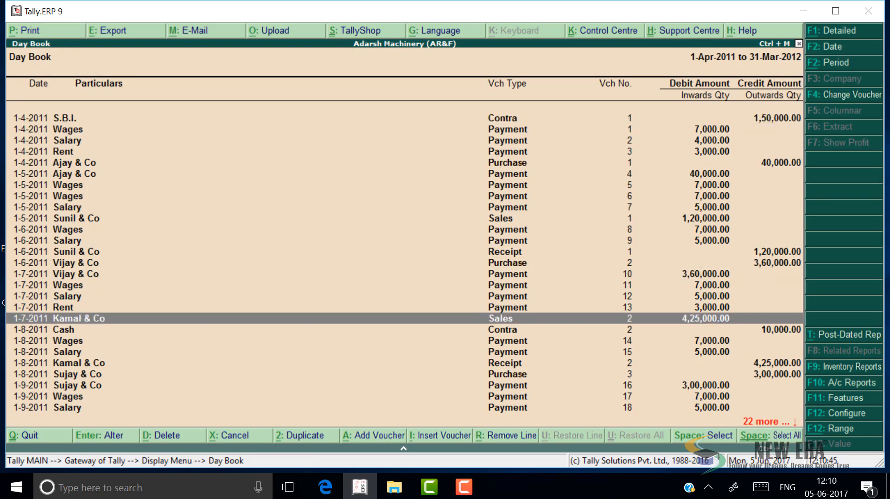
key("Down")
key("Down")
key("Down")
key("Down")
key("Down")
key("Down")
key("Down")
key("Down")
key("Down")
key("Down")
key("Down")
key("Down")
key("Down")
key("Down")
key("Down")
key("Down")
key("Down")
key("Down")
key("Down")
key("Down")
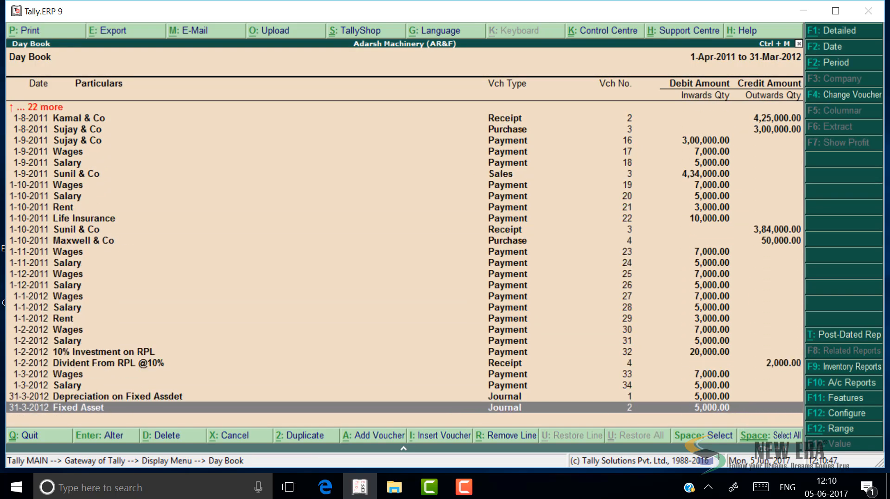
- Leave the Day Book and open the Profit & Loss A/c in detailed view
key("Escape")
key("Escape")
key("Down")
key("Up")
key("Up")
key("Up")
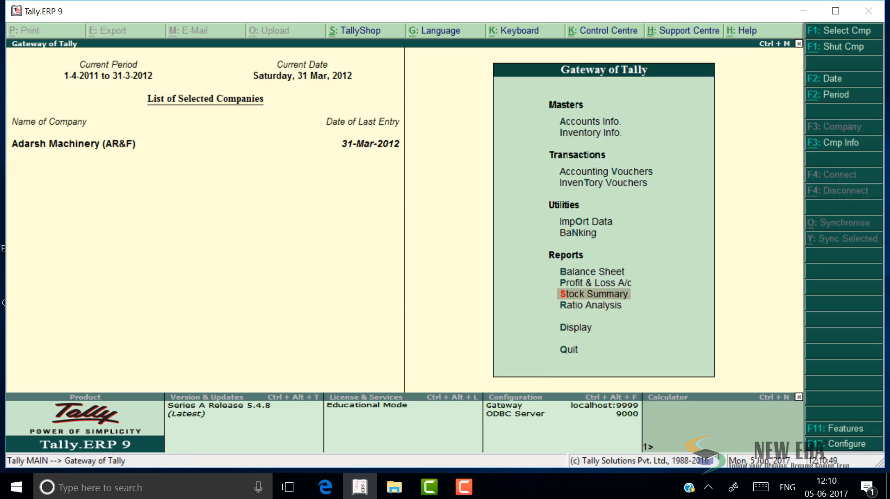
key("Up")
key("Up")
key("Down")
key("Up")
key("Down")
key("Up")
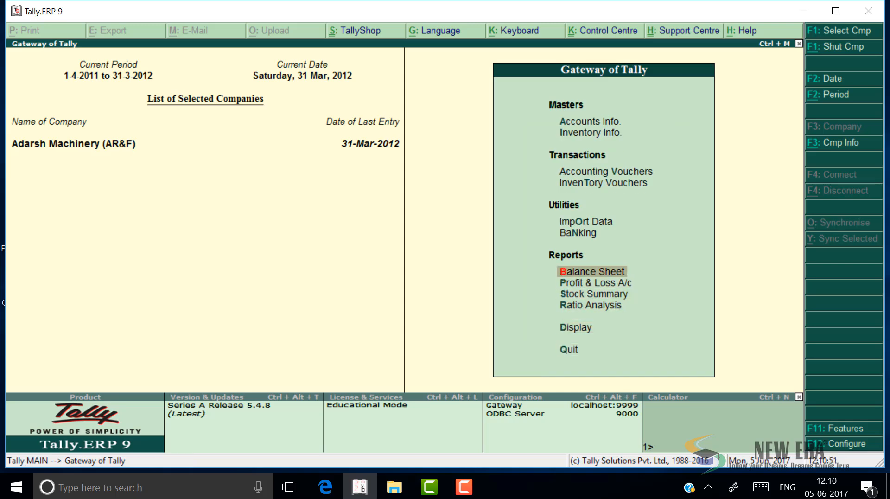
key("Down")
key("Up")
key("Down")
key("Return")
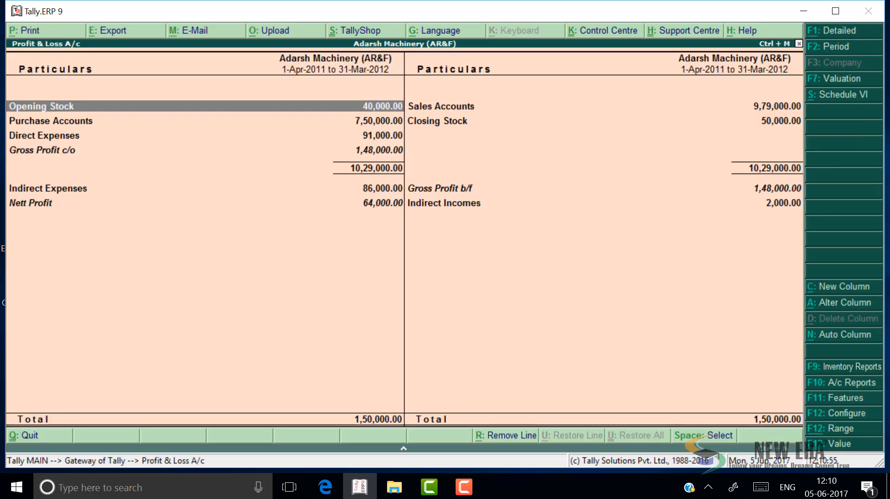
key("alt+F1")
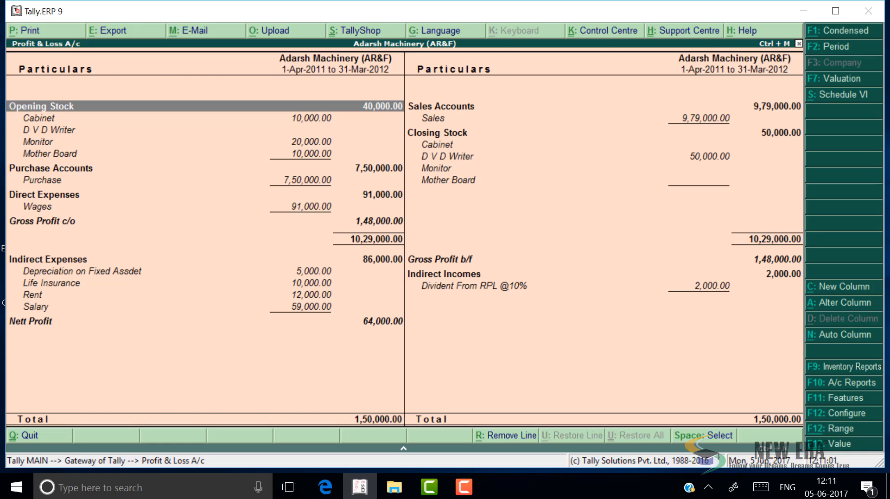
- Examine the opening stock, purchase, expense, sales and closing stock lines of the detailed Profit & Loss A/c
key("Right")
key("Left")
key("Down")
key("Down")
key("Down")
key("Down")
key("Down")
key("Right")
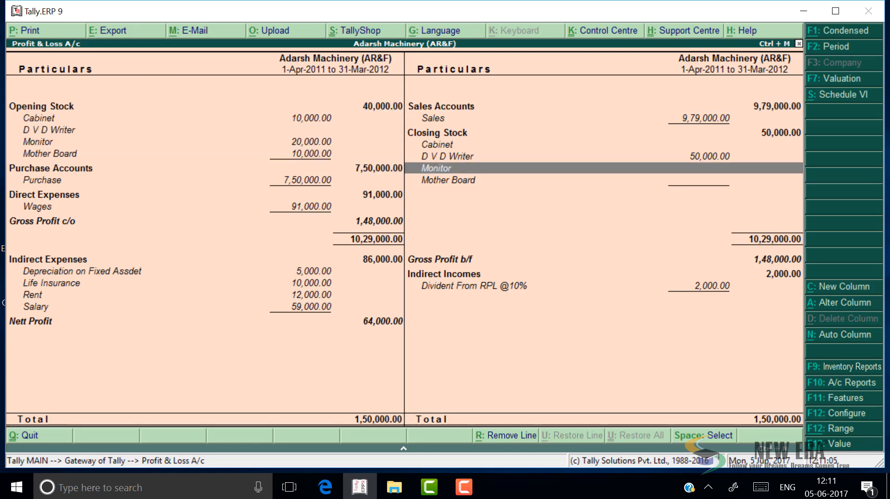
key("Up")
key("Up")
key("Down")
key("Down")
key("Down")
key("Down")
key("Left")
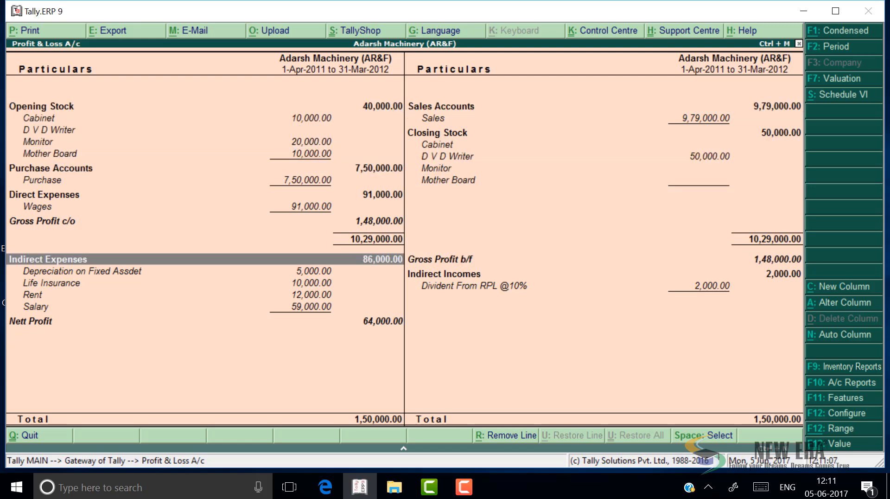
key("Up")
key("Up")
key("Up")
key("Up")
key("Up")
key("Up")
key("Up")
key("Up")
key("Up")
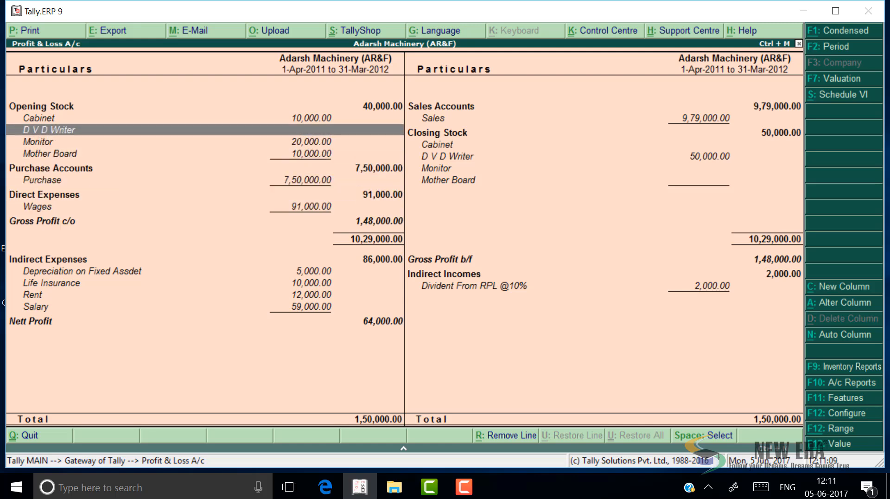
key("Down")
key("Down")
key("Down")
key("Down")
key("Down")
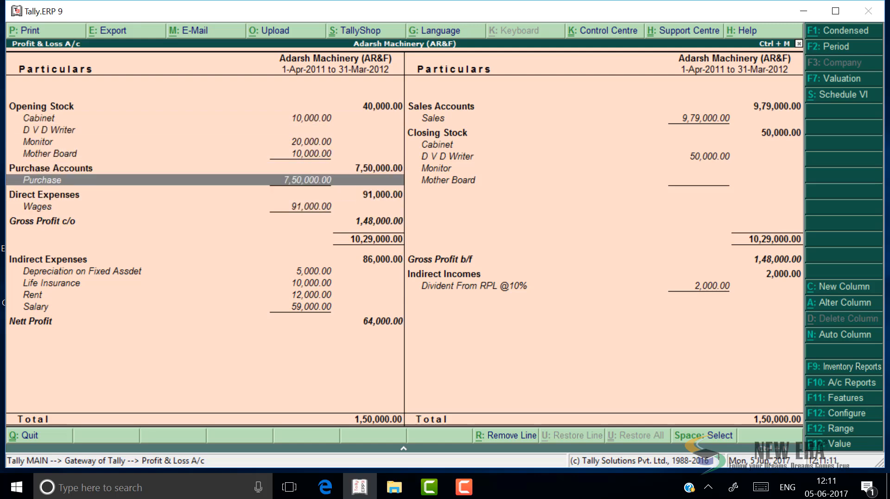
key("Down")
key("Down")
key("Right")
key("Up")
key("Up")
key("Up")
key("Up")
key("Up")
key("Up")
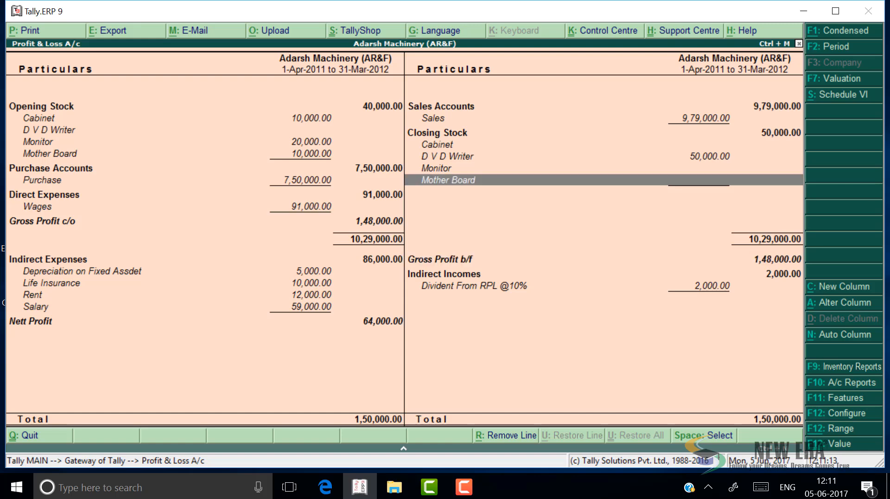
key("Left")
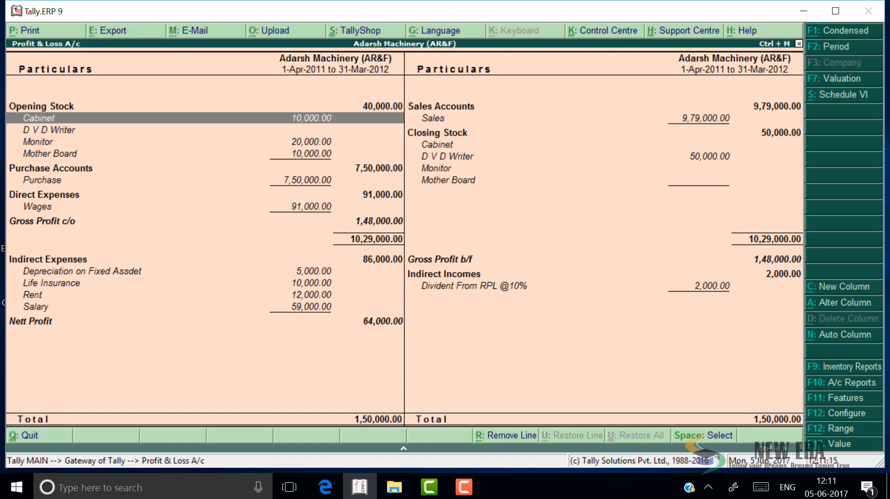
- Drill down from the Purchase line of the Profit & Loss A/c to the ledger's April vouchers
key("Down")
key("Down")
key("Down")
key("Down")
key("Down")
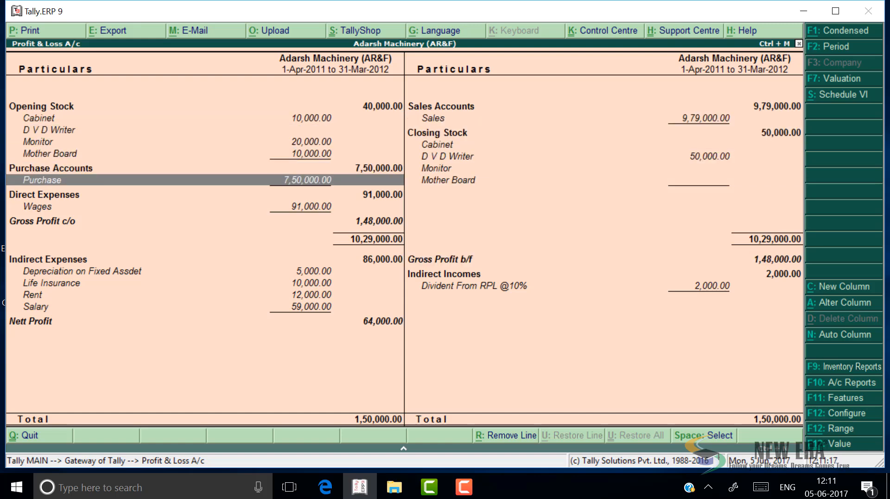
key("Return")
key("Up")
key("Up")
key("Up")
key("Up")
key("Up")
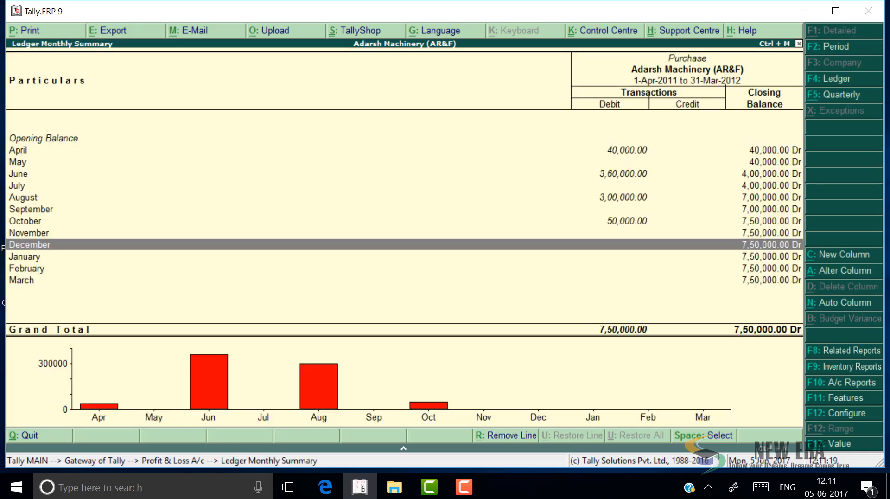
key("Up")
key("Up")
key("Up")
key("Up")
key("Up")
key("Up")
key("Return")
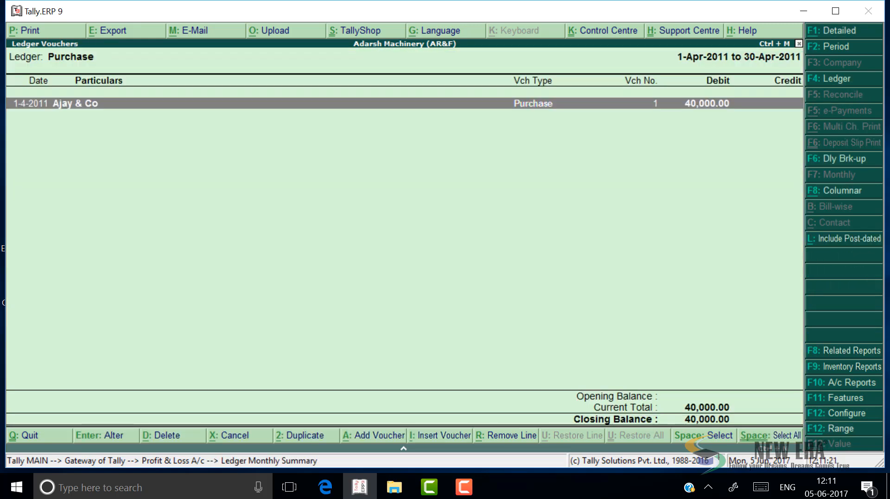
- Extend the Purchase ledger voucher list to the period 1-Apr-2011 to 31-Mar-2012
key("F2")
key("space")
key("Return")
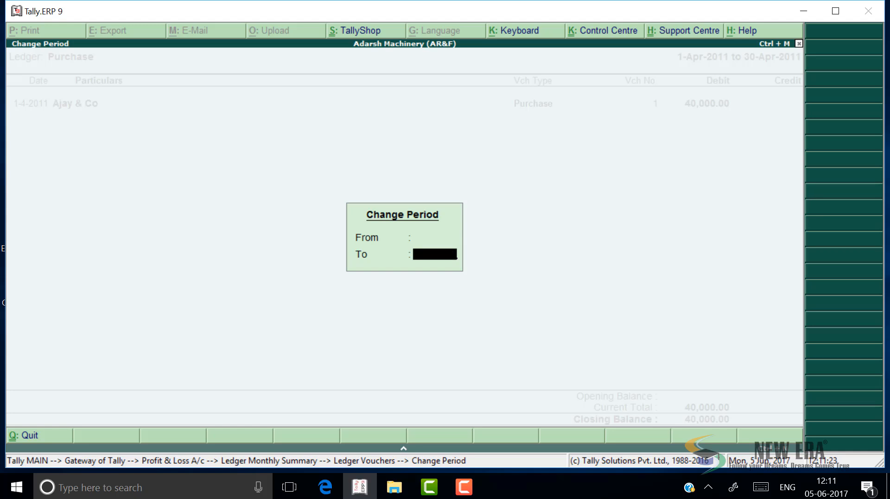
key("Return")
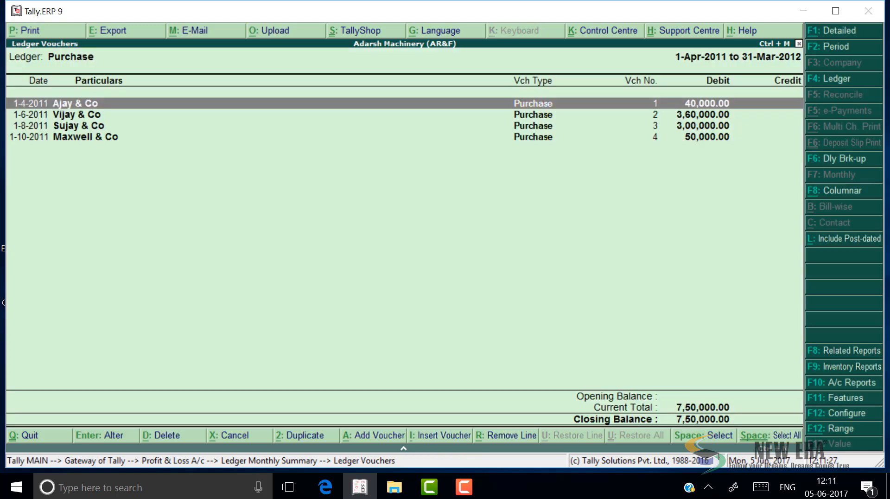
- Inspect the purchase vouchers of Ajay & Co and Vijay & Co, leaving each one unaltered
key("Return")
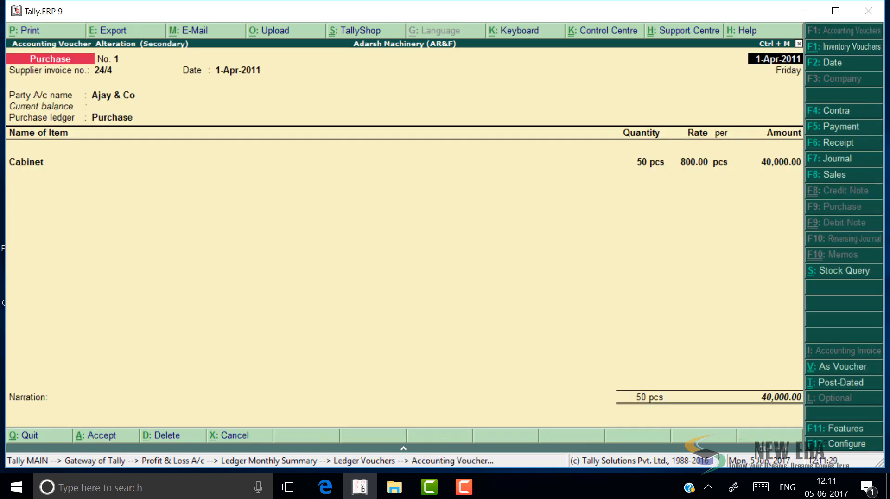
key("Escape")
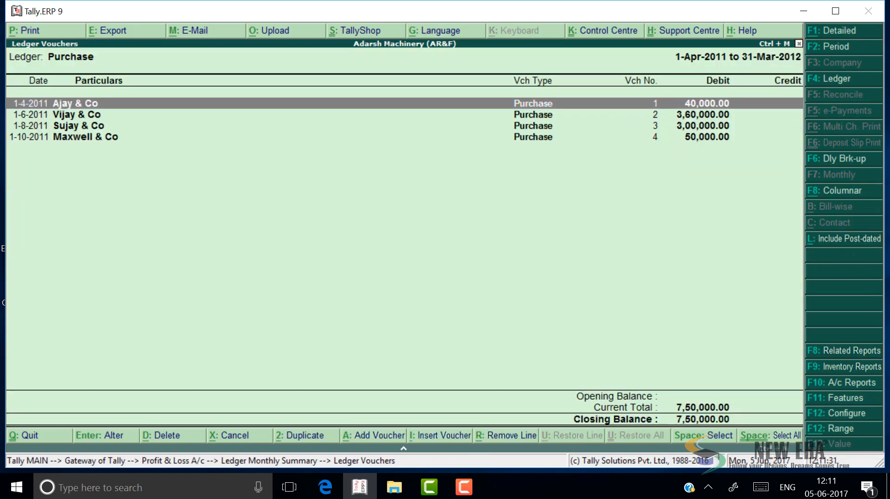
key("Down")
key("Return")
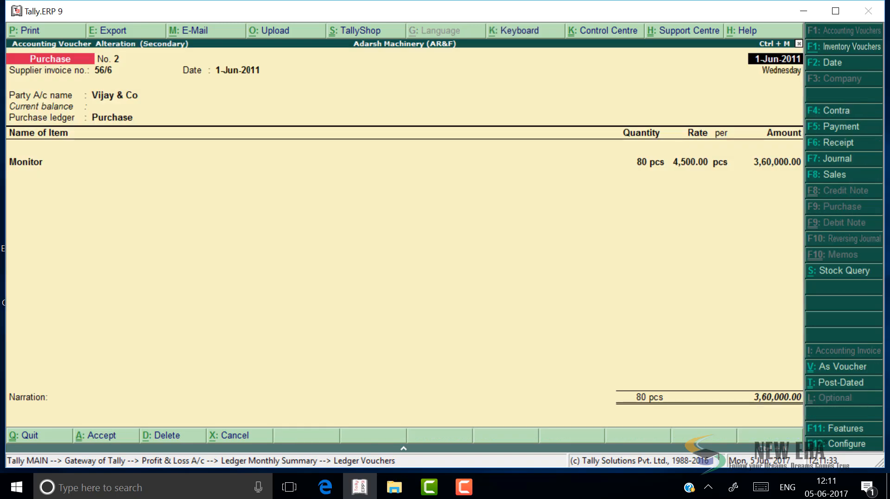
key("Escape")
key("Return")
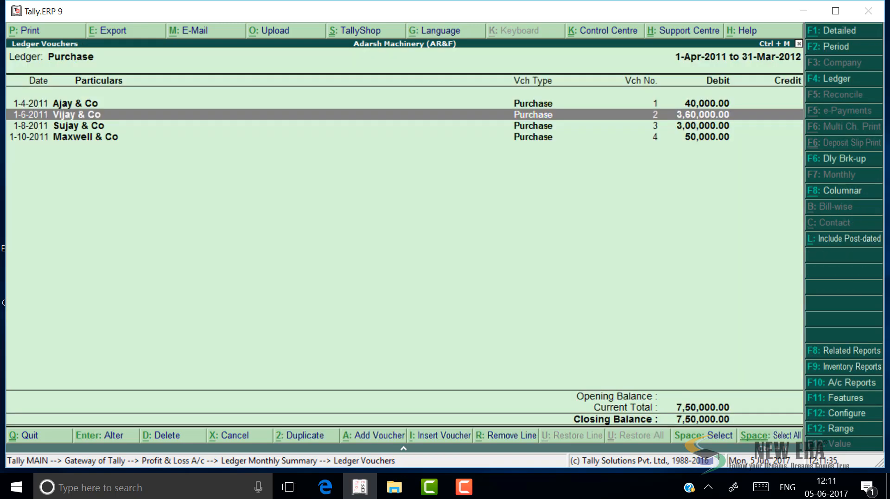
- View the Sujay & Co purchase voucher and open the Maxwell & Co voucher dated 1-Oct-2011
key("Down")
key("Return")
key("Escape")
key("Return")
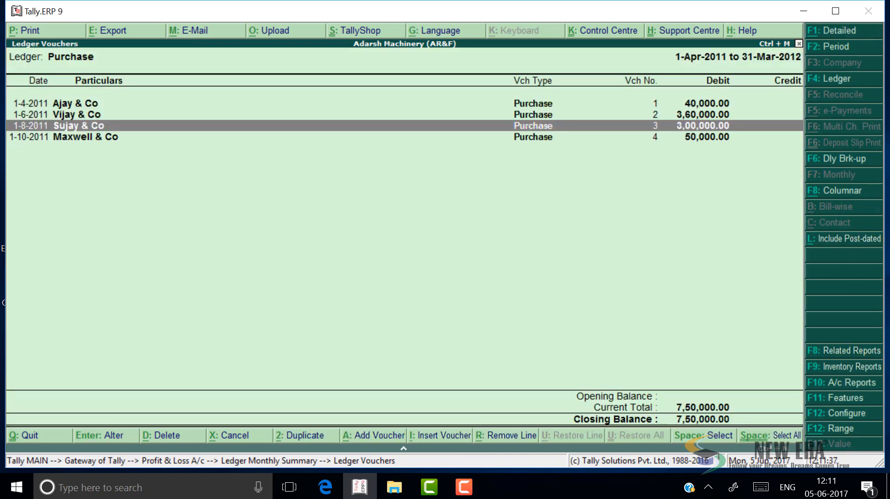
key("Down")
key("Return")
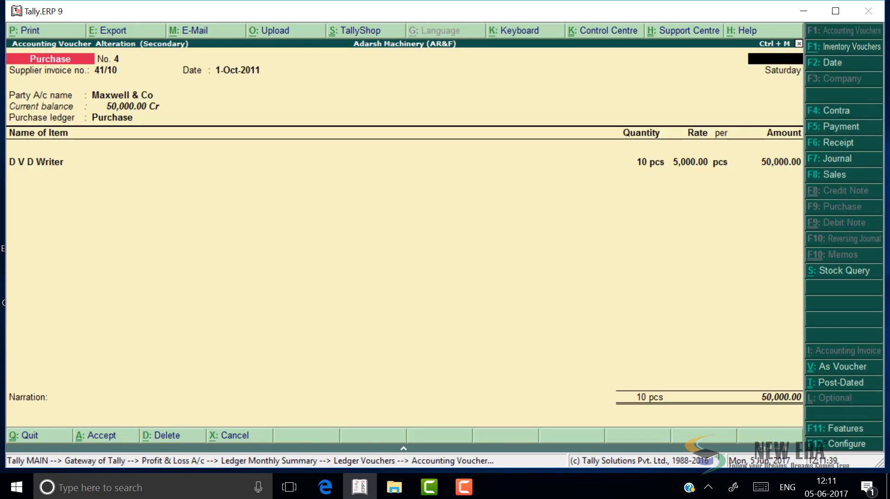
- Leave the Maxwell & Co purchase voucher and display the vouchers of the Ajay & Co ledger
key("Escape")
key("Return")
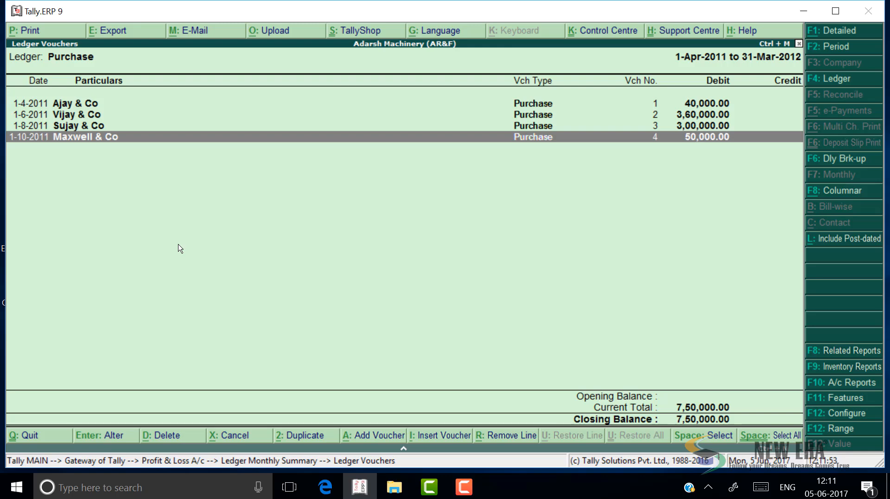
key("F4")
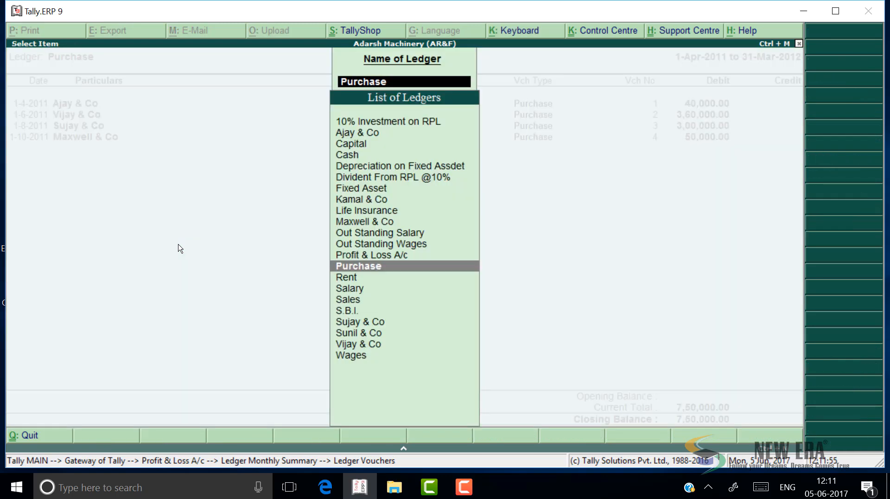
type("Aj")
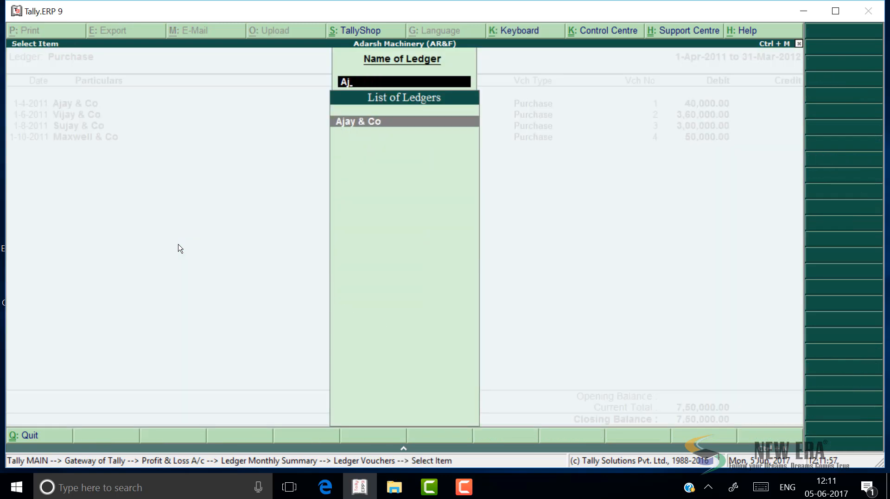
key("Return")
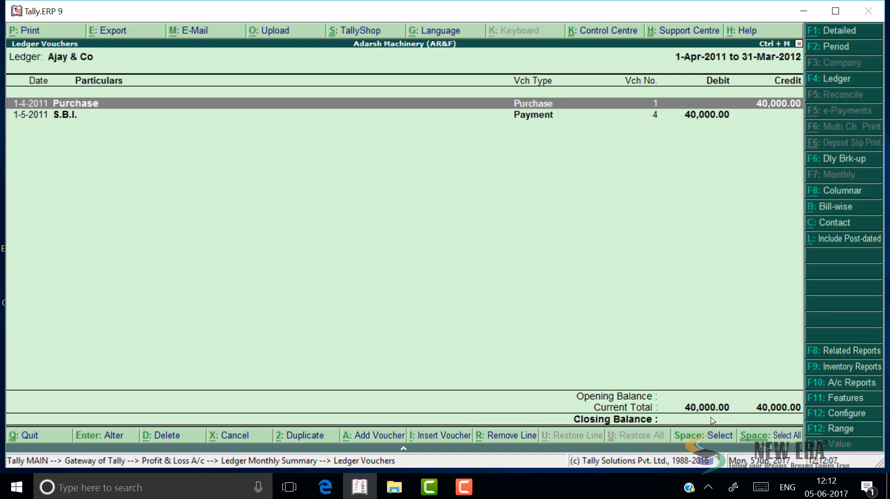
- Display the voucher list of the Vijay & Co ledger, followed by that of the Sujay & Co ledger
key("F4")
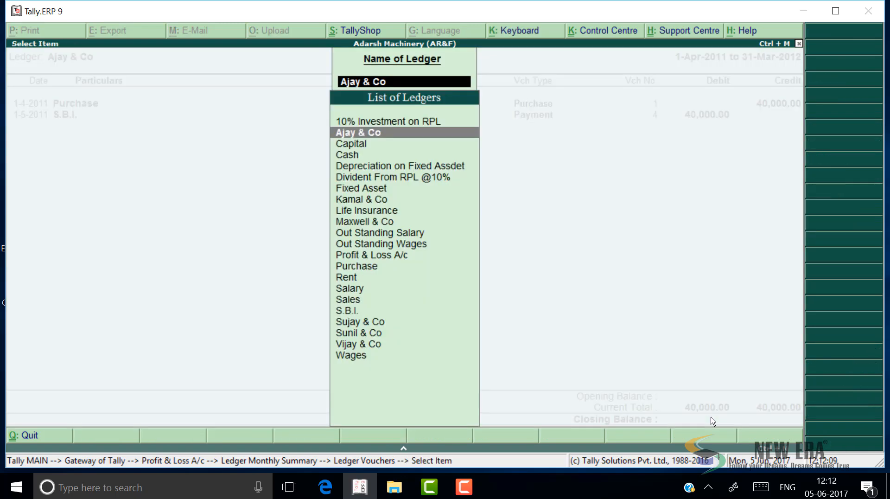
type("Vij")
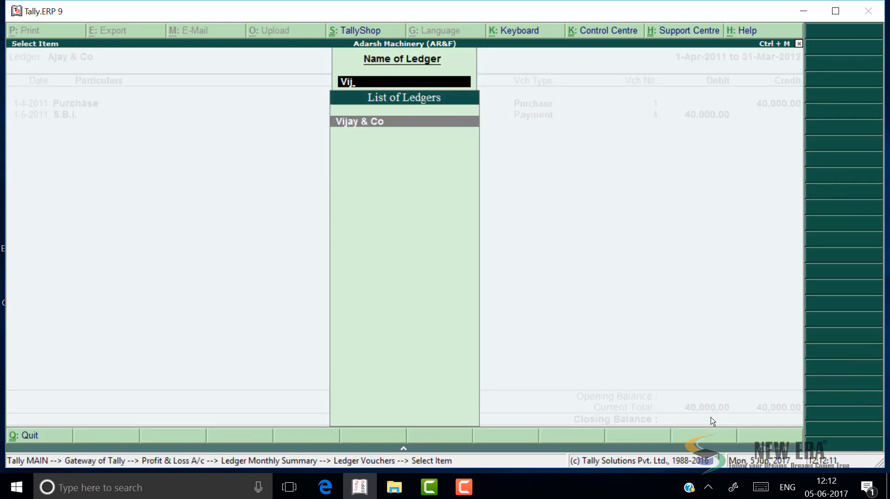
key("Return")
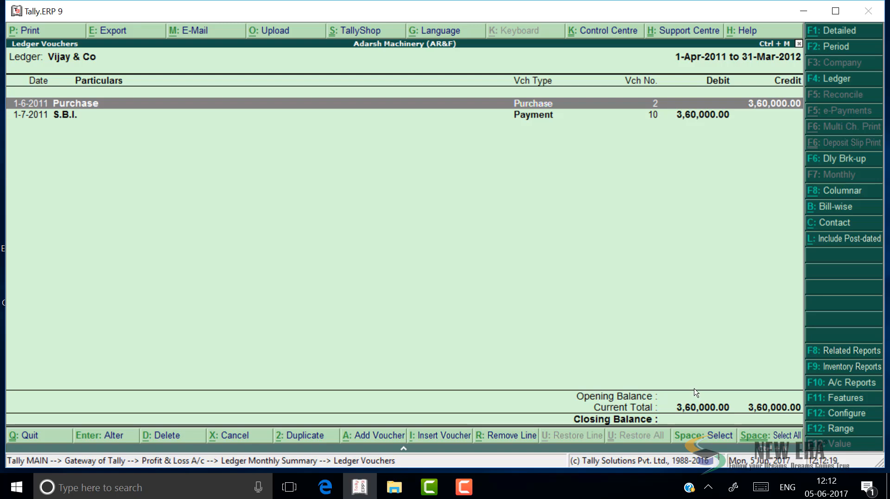
key("F4")
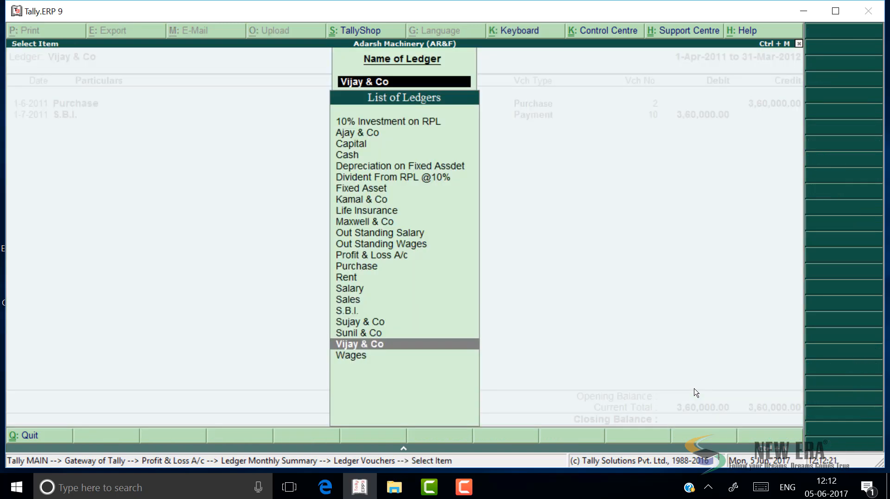
type("Su")
key("Down")
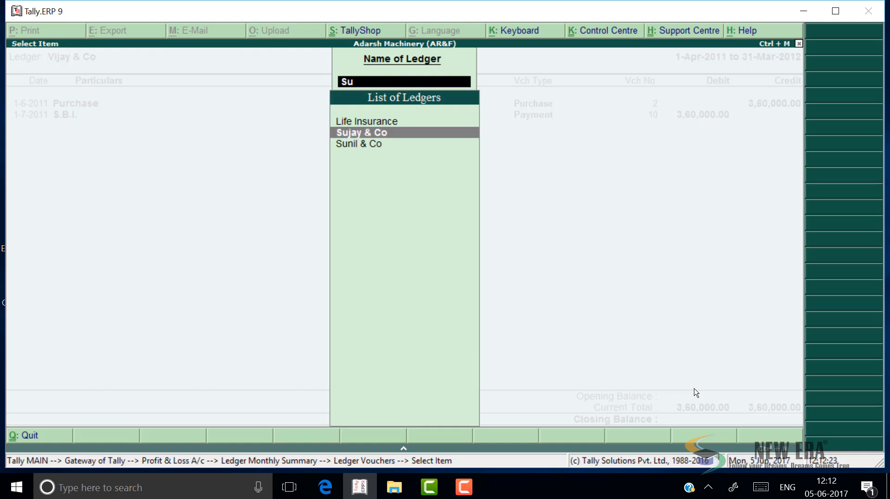
key("Return")
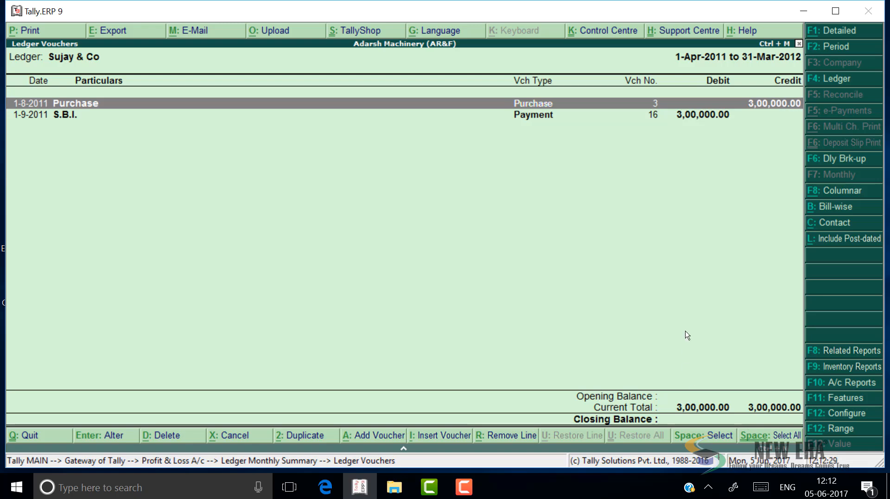
- Switch the ledger voucher list to Maxwell & Co
key("F4")
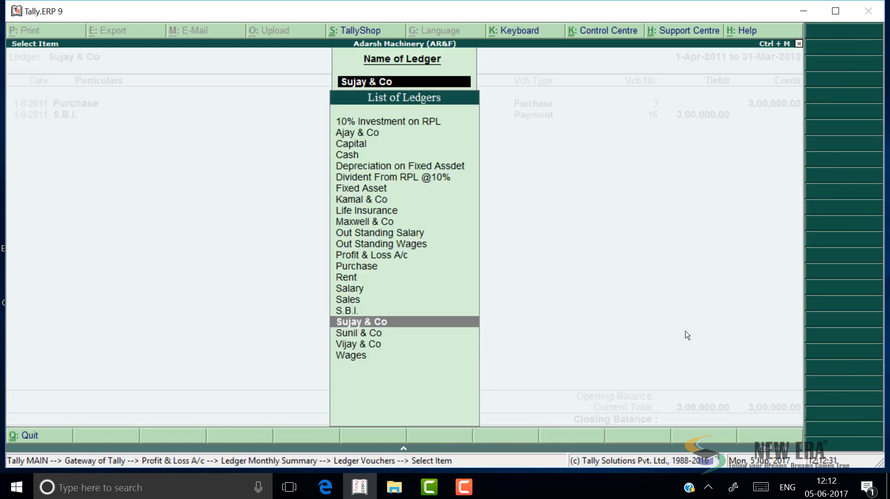
key("Down")
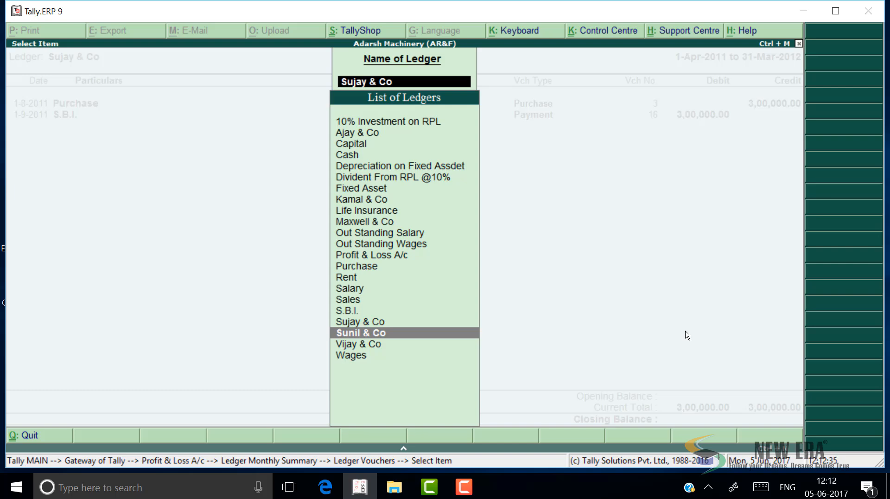
key("Down")
key("backslash")
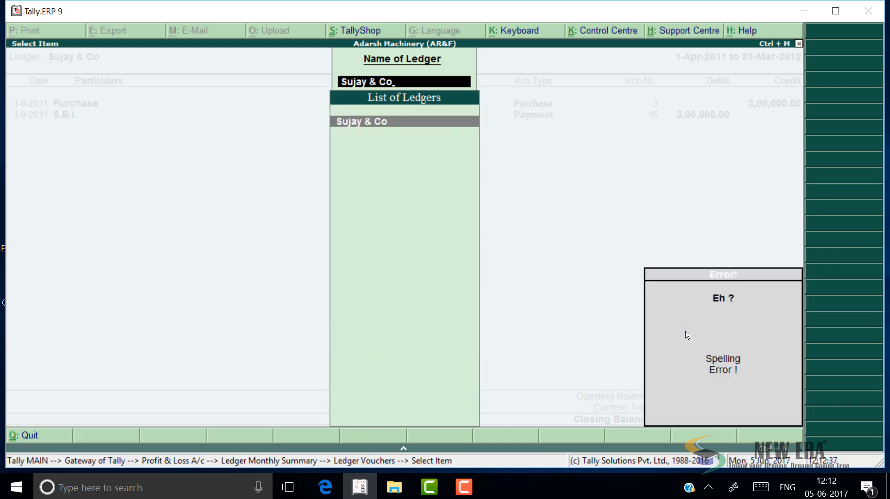
key("BackSpace")
key("BackSpace")
key("BackSpace")
key("BackSpace")
key("BackSpace")
key("BackSpace")
key("BackSpace")
key("BackSpace")
key("BackSpace")
key("BackSpace")
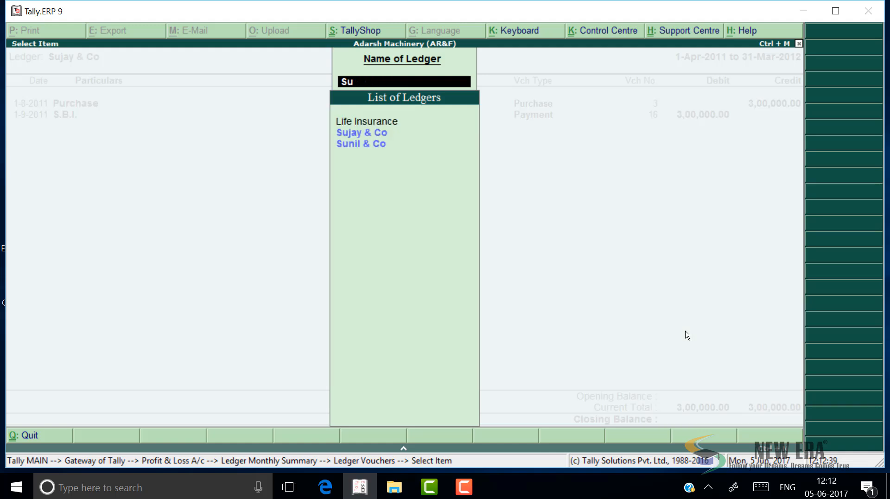
type("Max")
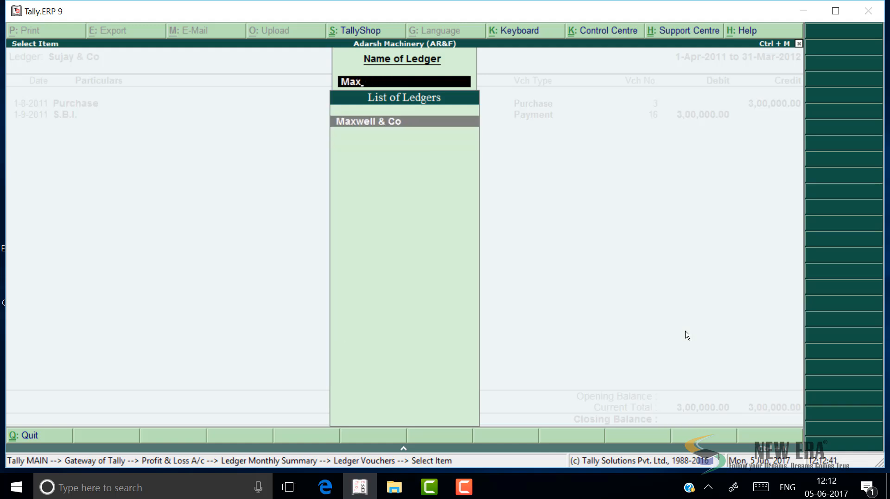
key("Return")
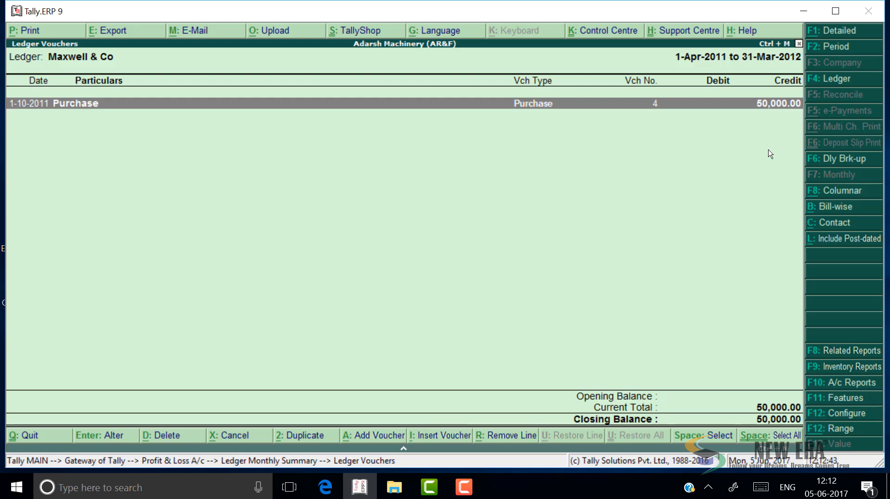
- Return from the Maxwell & Co ledger vouchers to the Profit & Loss A/c
key("F2")
key("Return")
key("Return")
key("Escape")
key("Escape")
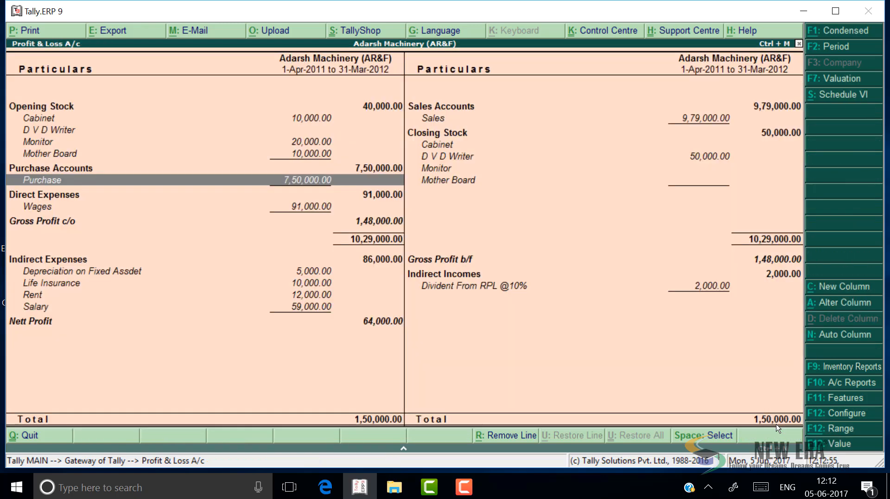
- Drill down from Direct Expenses to the Wages ledger's April vouchers and view the cash payment dated 1-4-2011, leaving it unaltered
key("Down")
key("Down")
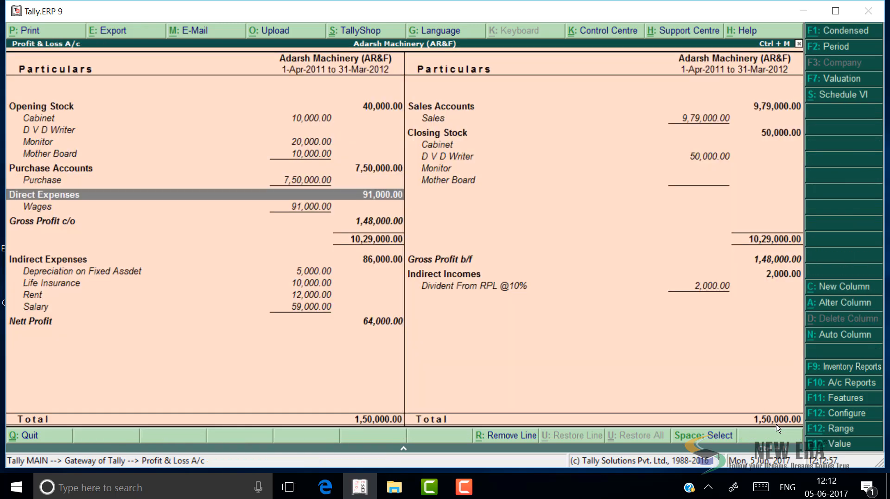
key("Return")
key("Up")
key("Up")
key("Up")
key("Up")
key("Up")
key("Up")
key("Up")
key("Up")
key("Up")
key("Up")
key("Up")
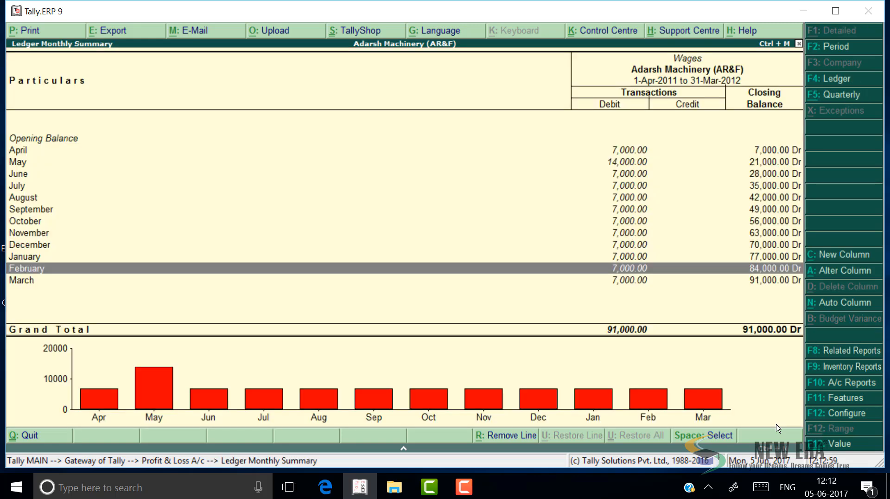
key("Return")
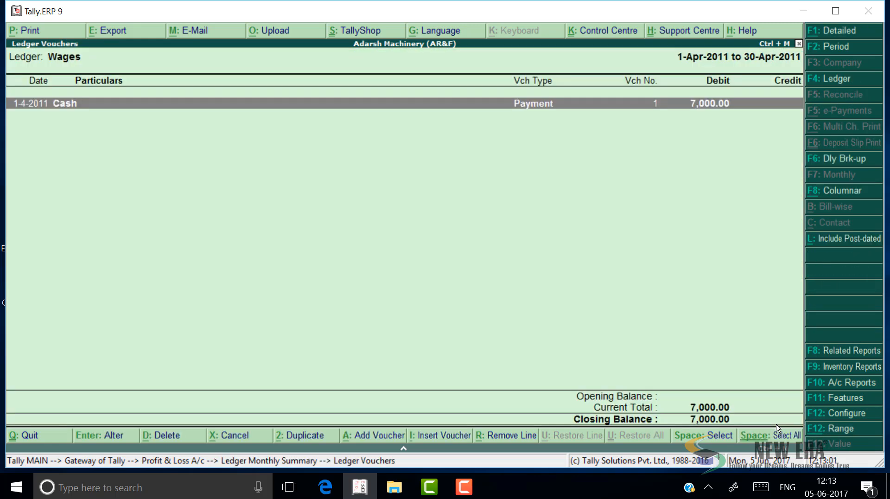
key("Return")
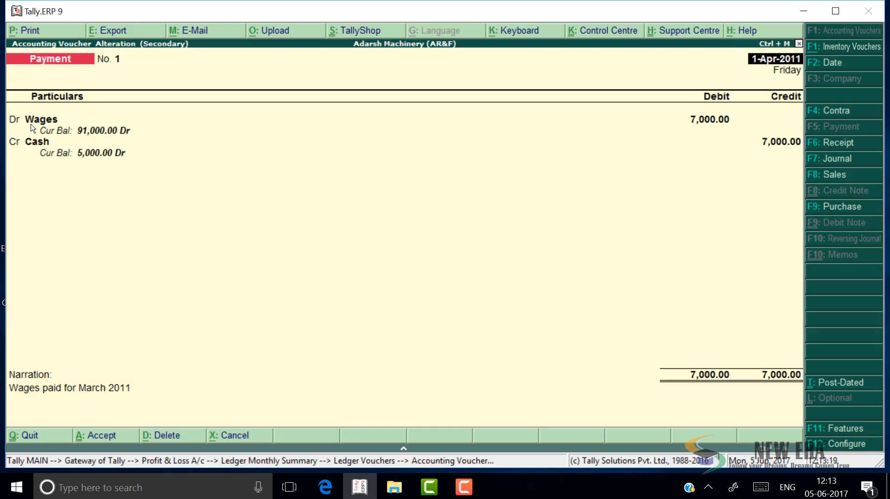
key("Escape")
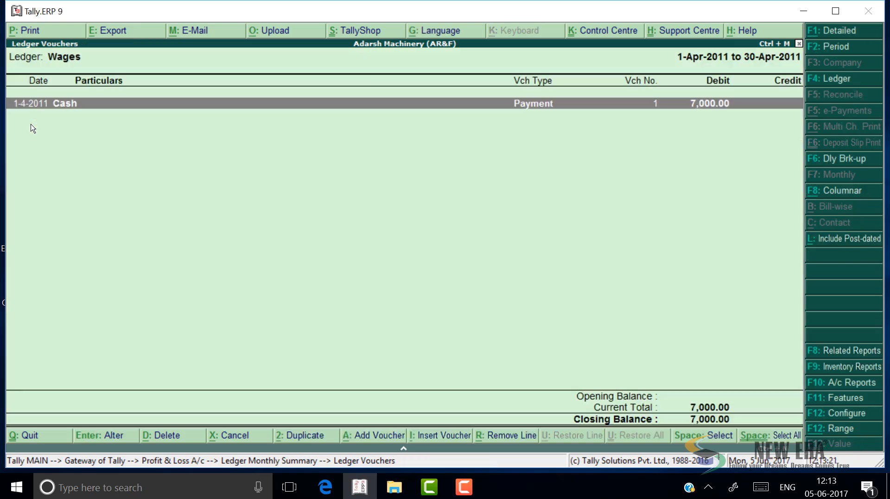
- Return to the Gateway of Tally and start a new payment voucher
key("Escape")
key("Escape")
key("Escape")
key("Up")
key("Up")
key("Up")
key("Up")
key("Up")
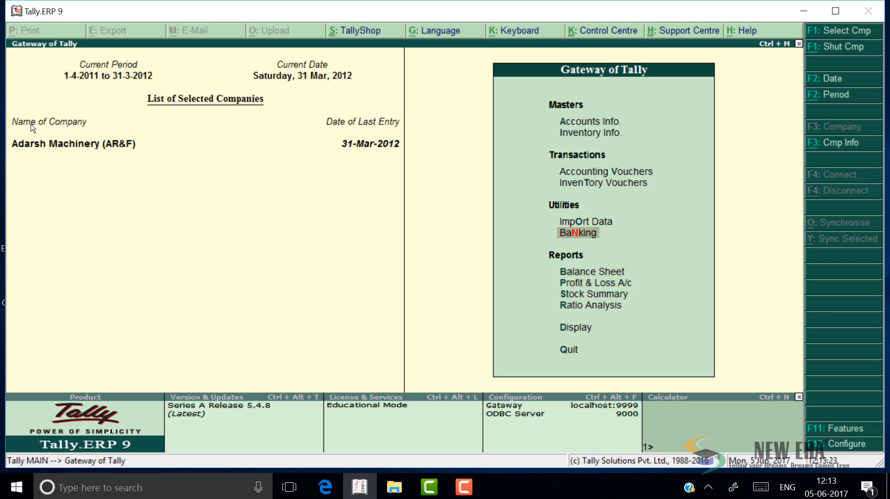
key("Return")
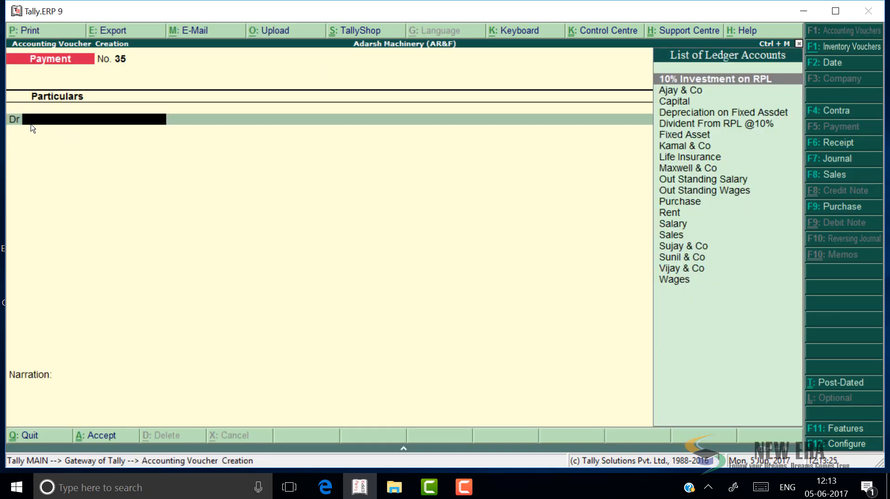
- Debit the Out Standing Wages ledger with 7,000.00 in the new voucher
type("O")
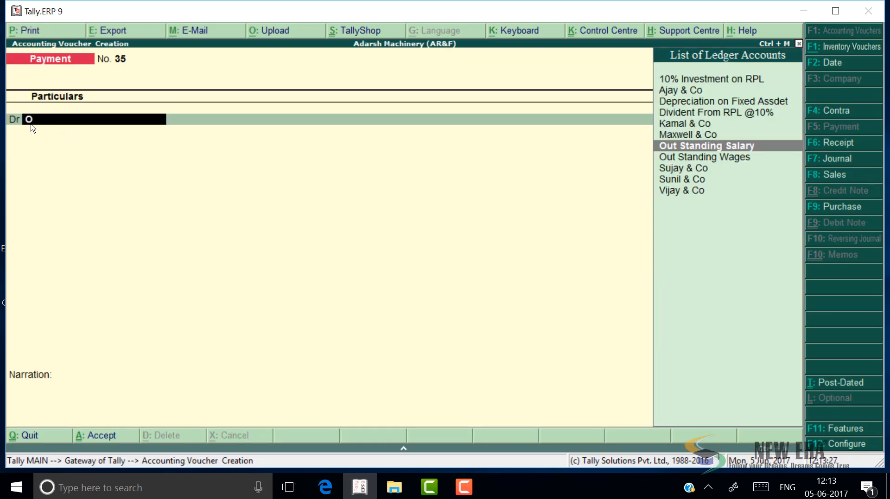
key("Down")
key("Return")
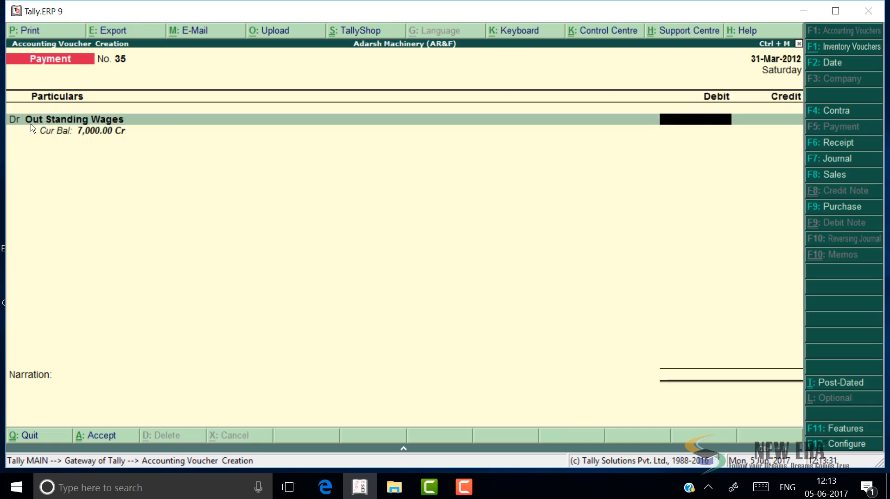
type("7000")
key("BackSpace")
key("Return")
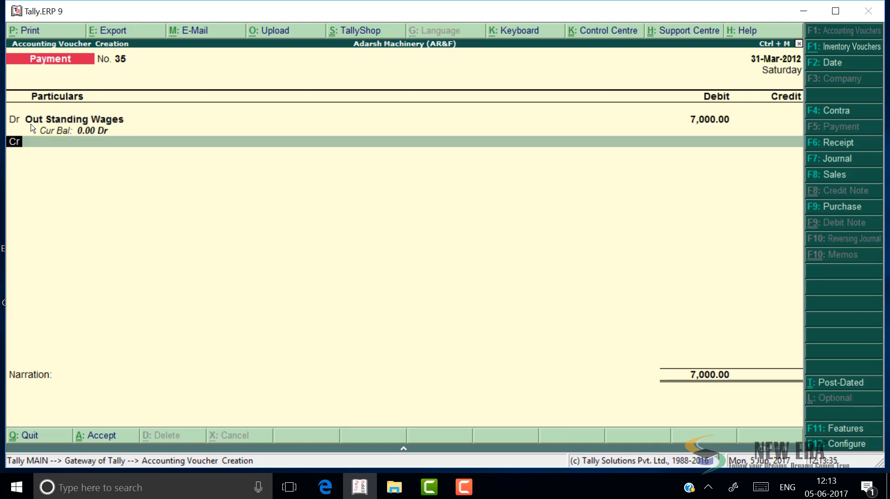
- Credit the Wages ledger with 7,000.00 to balance the voucher
key("Return")
type("Wa")
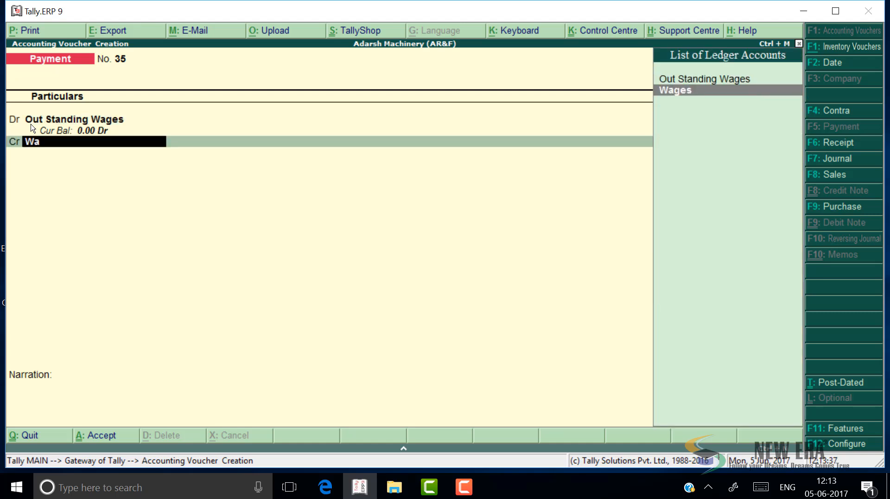
key("Return")
key("Return")
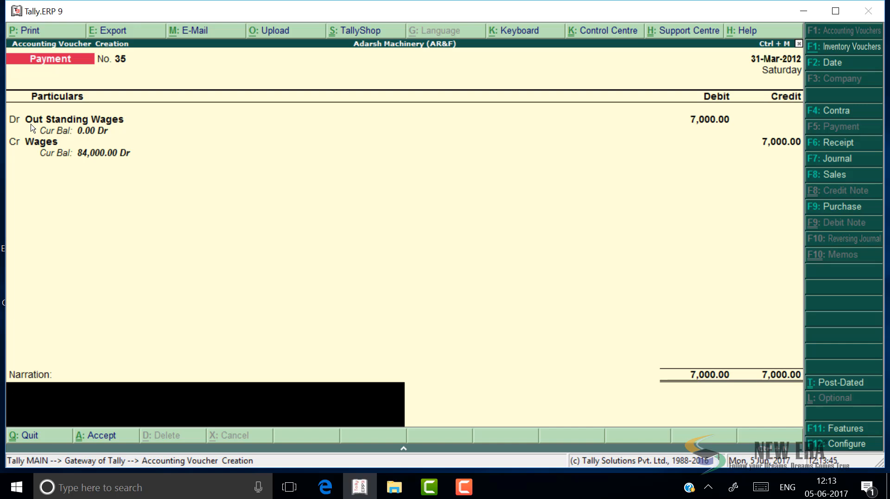
- Change the voucher type to Journal and set its date to 31-3
key("F7")
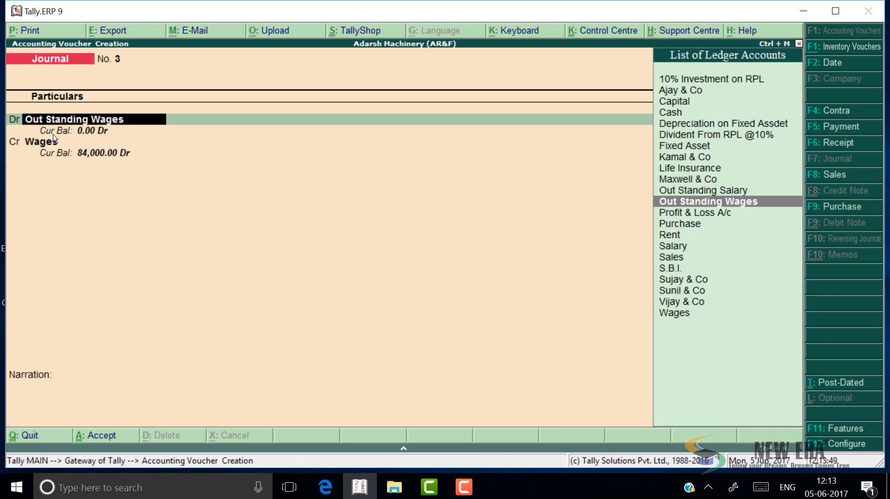
key("F2")
type("31-3")
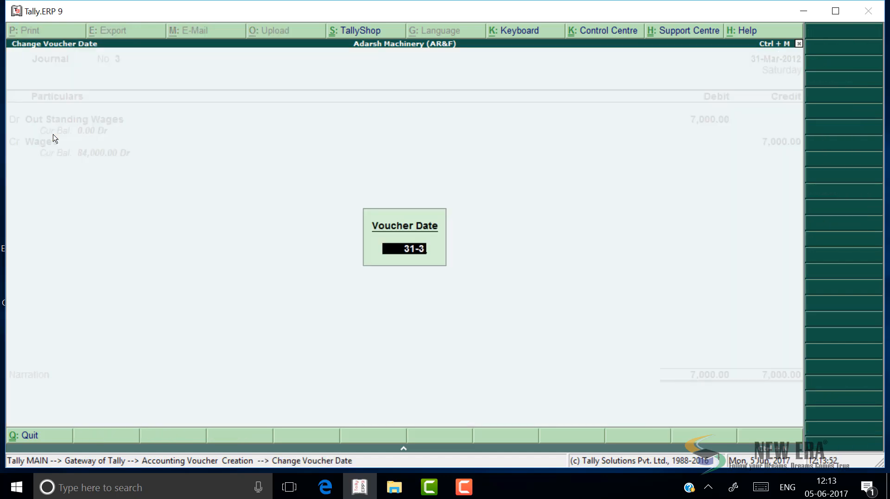
key("Return")
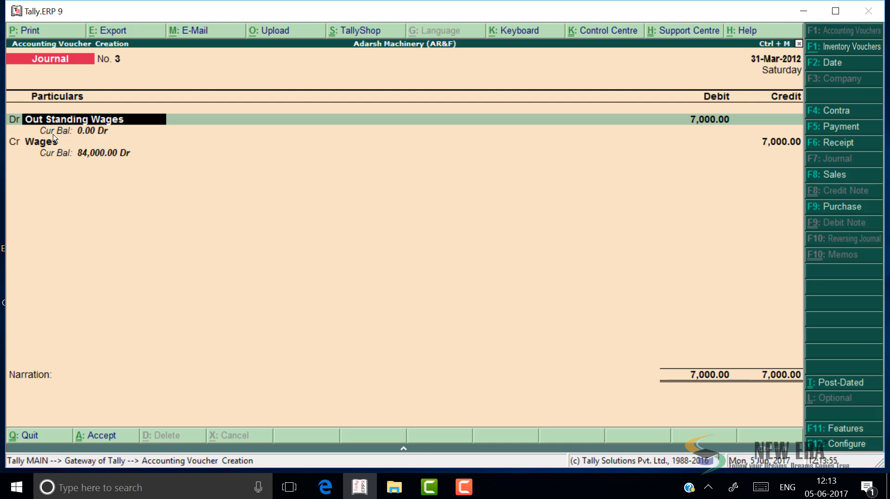
- Add the narration "Being entry rectified" to the Out Standing Wages journal and save it
key("Return")
key("Return")
key("Return")
key("Return")
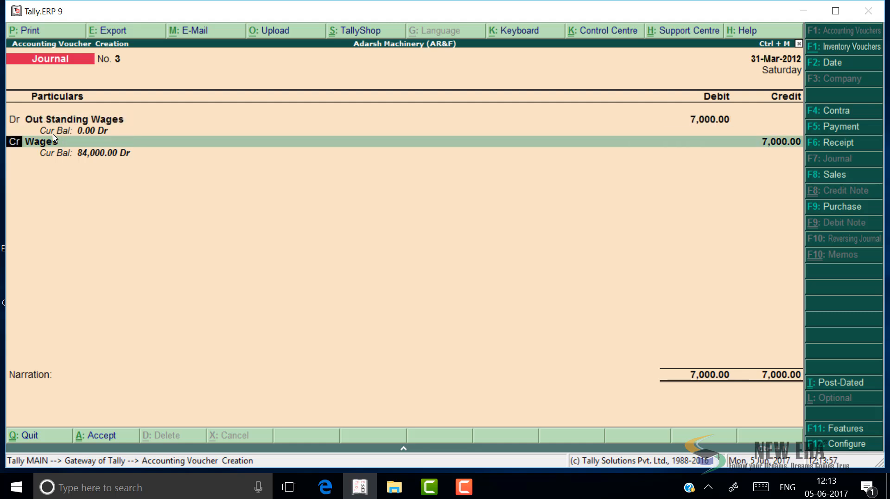
key("Return")
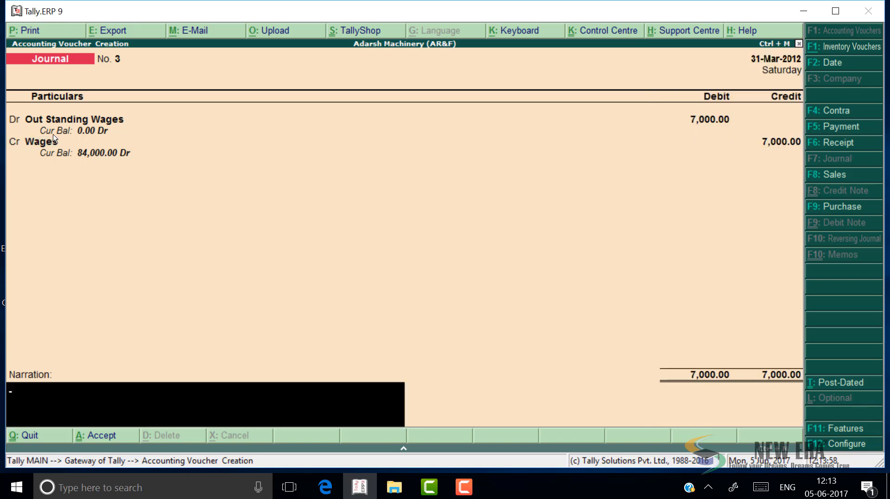
type("Being entry re")
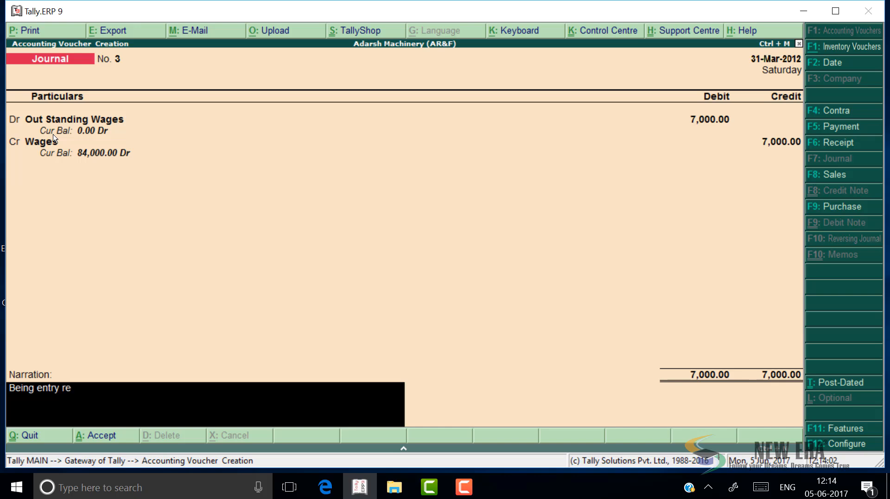
type("ctified")
key("Return")
key("Return")
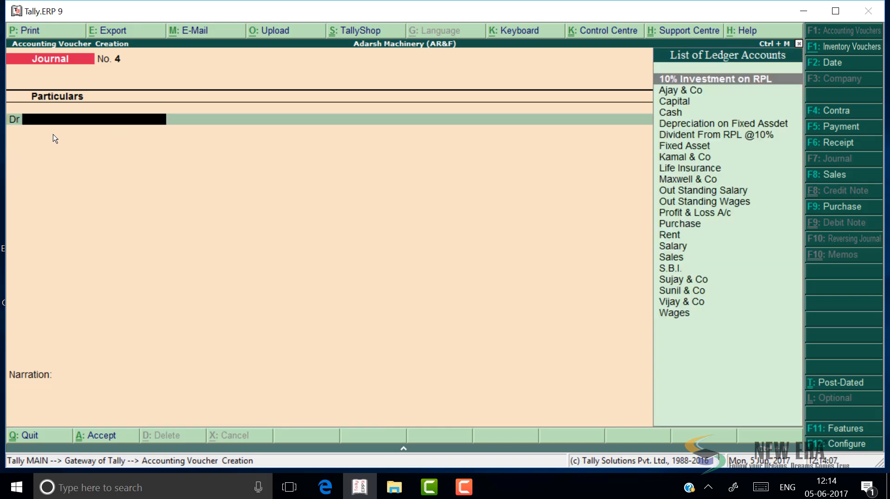
- Leave voucher entry and display the Profit & Loss A/c in detailed form
key("Escape")
key("Return")
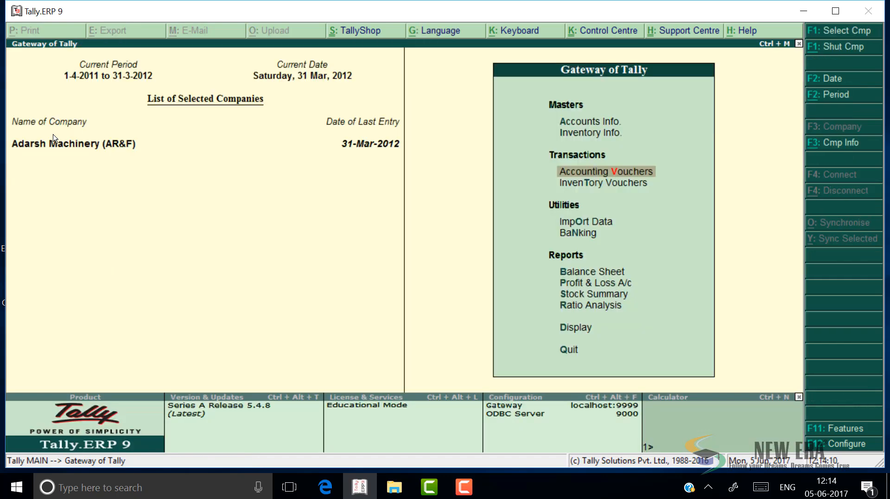
key("p")
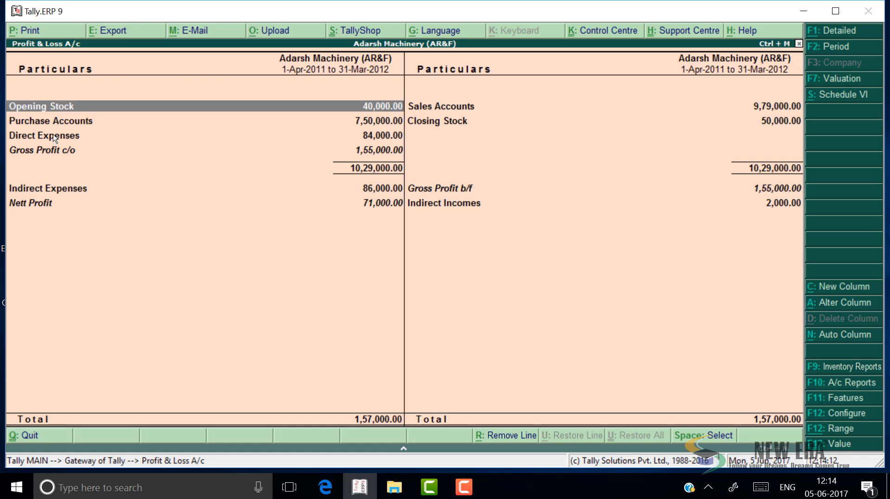
key("alt+F1")
- Open the monthly summary of the Wages ledger from the Profit & Loss A/c
key("Down")
key("Down")
key("Down")
key("Down")
key("Down")
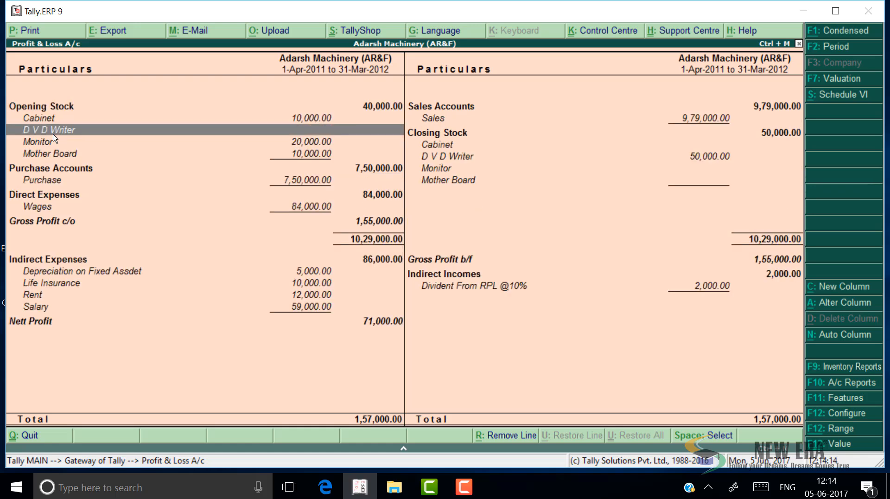
key("Down")
key("Down")
key("Down")
key("Return")
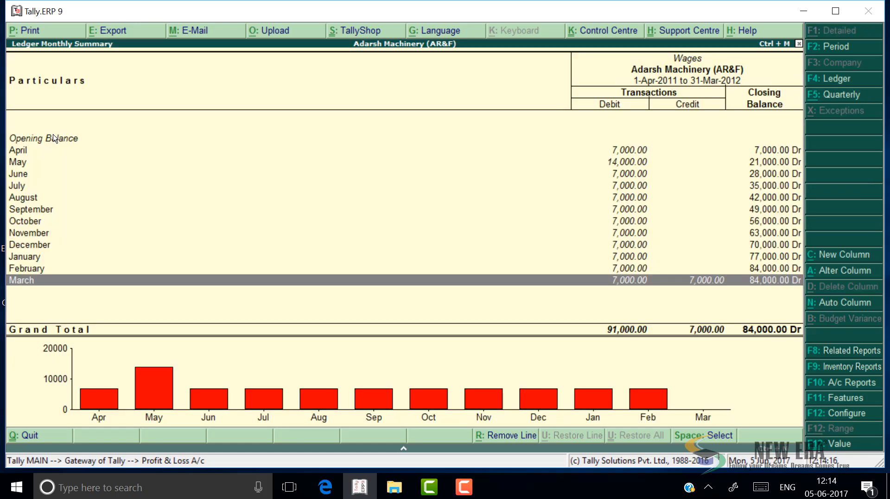
- Show the May vouchers of the Wages ledger
key("Up")
key("Up")
key("Up")
key("Up")
key("Up")
key("Up")
key("Up")
key("Up")
key("Up")
key("Up")
key("Up")
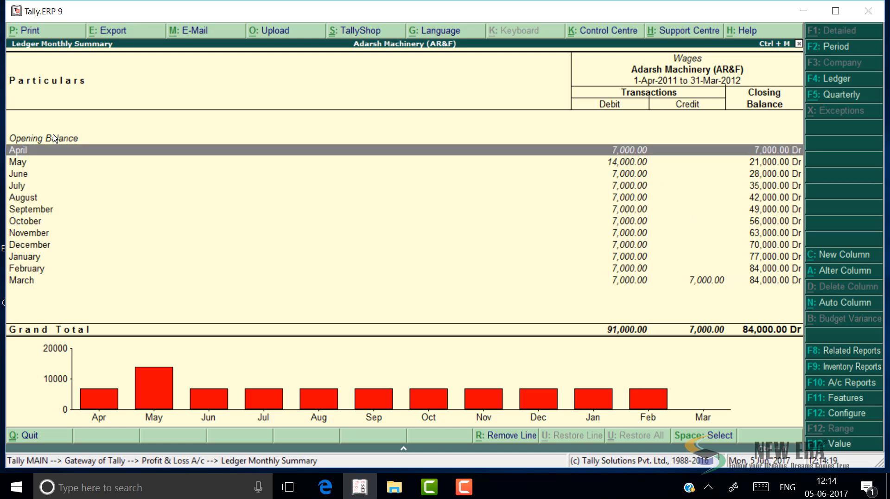
key("Down")
key("Return")
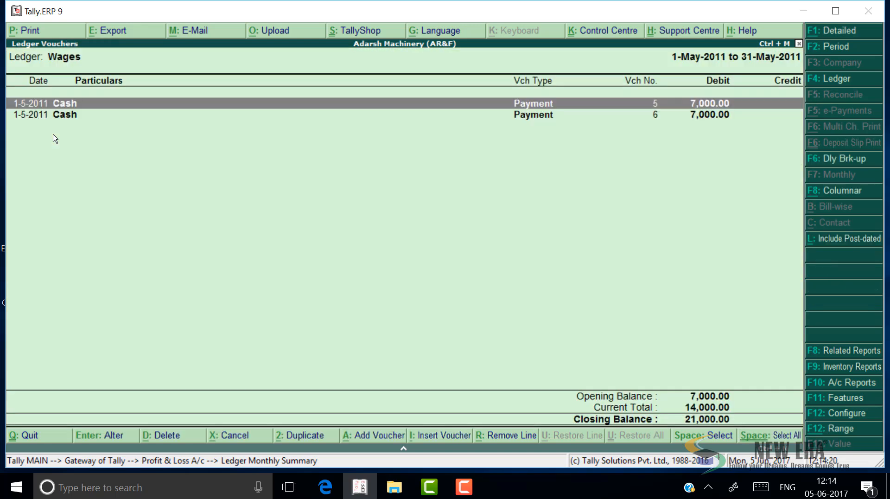
- Inspect both May wages payment vouchers in turn and return to the monthly summary
key("Return")
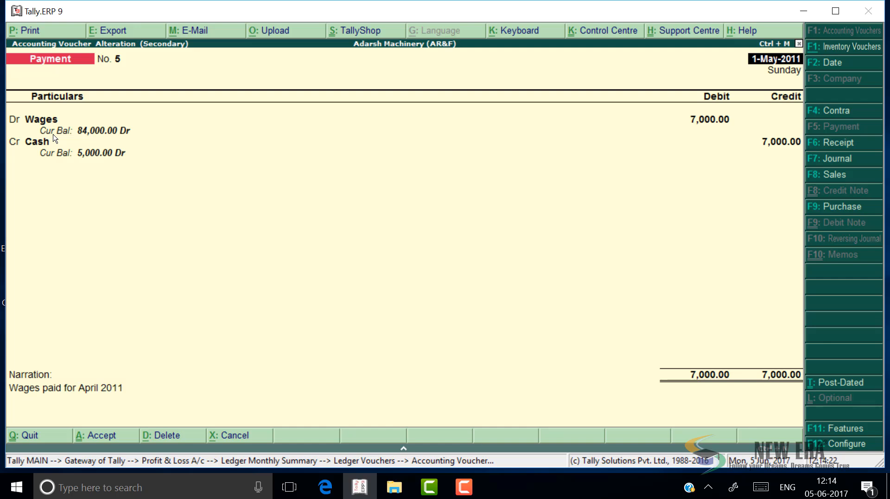
key("Escape")
key("Down")
key("Return")
key("Escape")
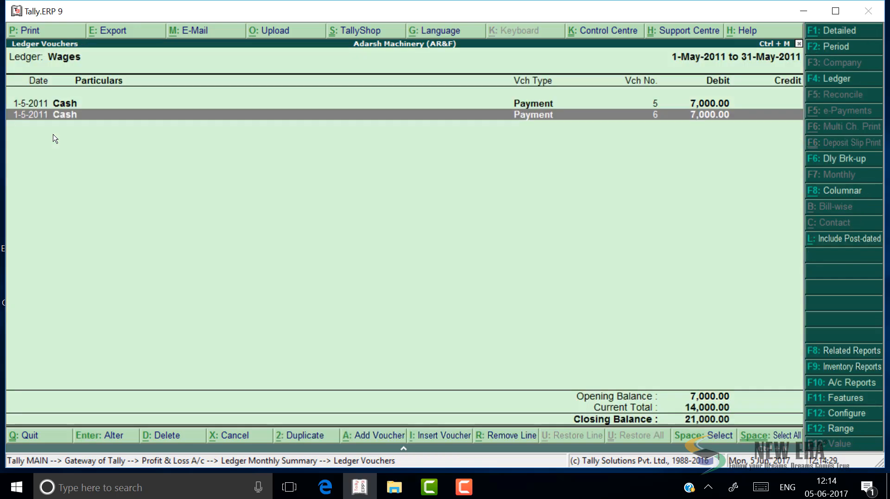
key("Escape")
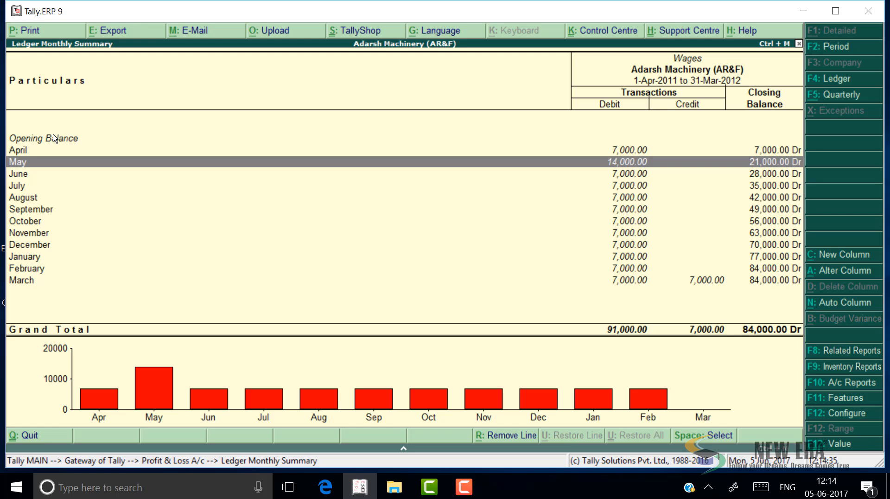
- Reopen the May wages vouchers and compare the narrations of payments No. 5 and No. 6
key("Return")
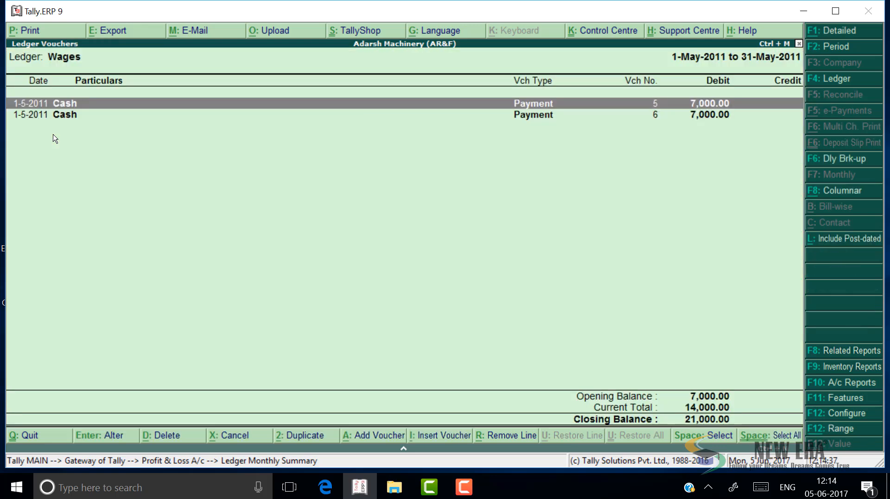
key("Return")
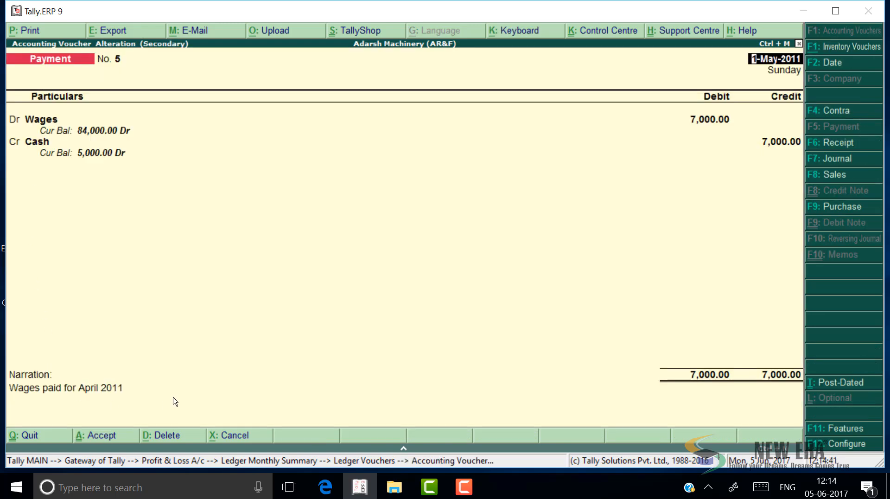
key("Escape")
key("y")
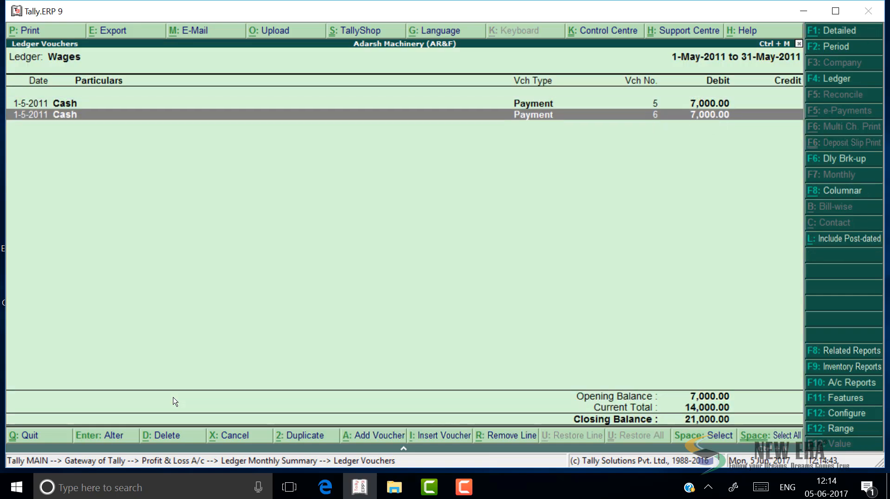
key("Return")
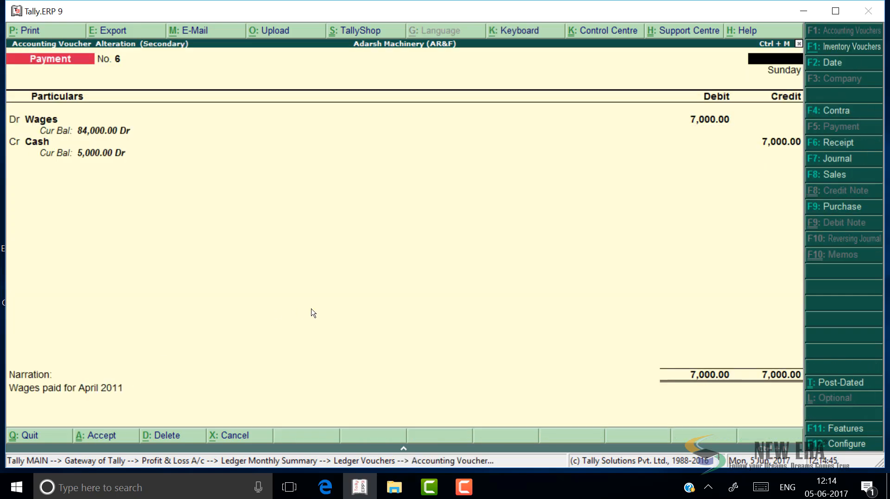
key("Escape")
key("y")
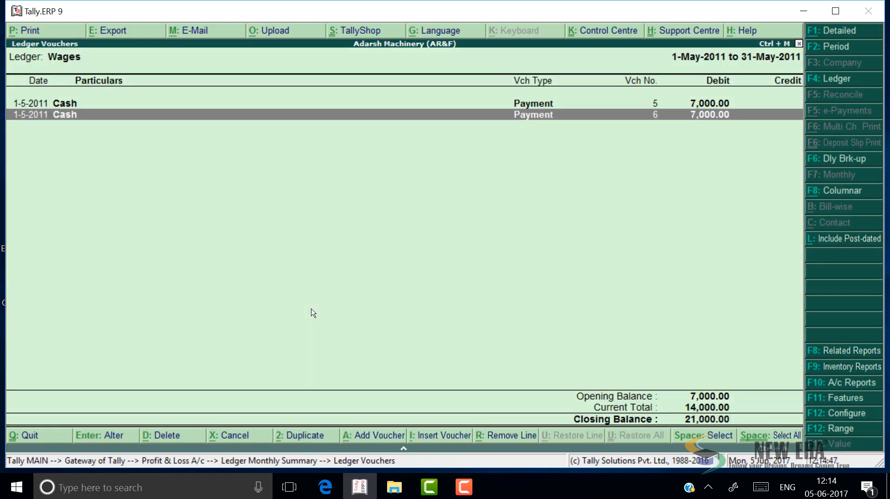
- Cancel the duplicate May wages payment voucher No. 6
key("Up")
key("Down")
key("Up")
key("Down")
key("alt+x")
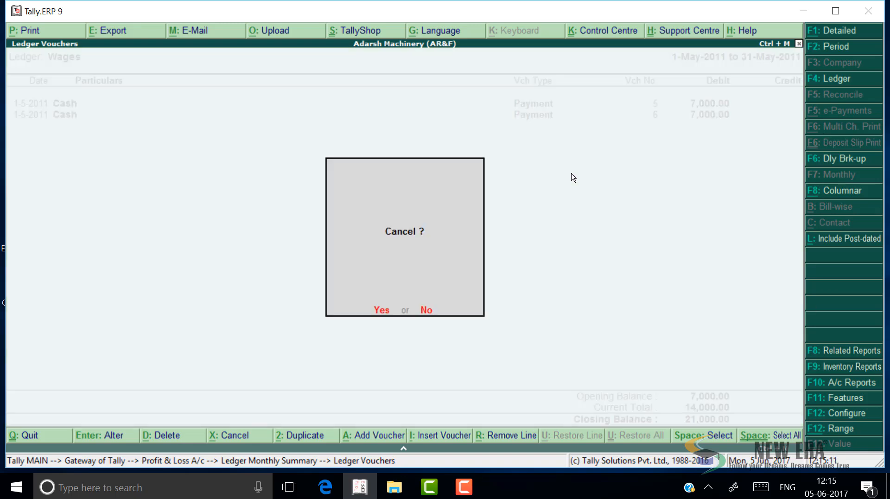
key("y")
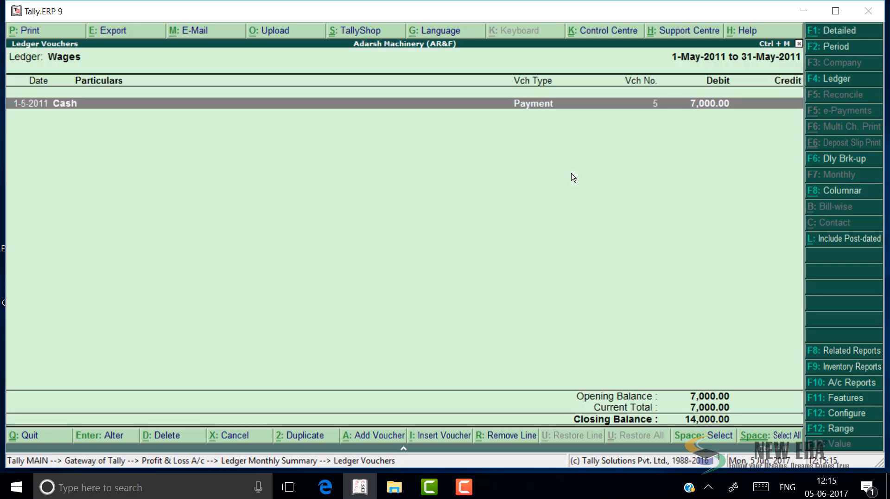
- Review the Wages ledger's monthly debits, credits and closing balances from April to March
key("Escape")
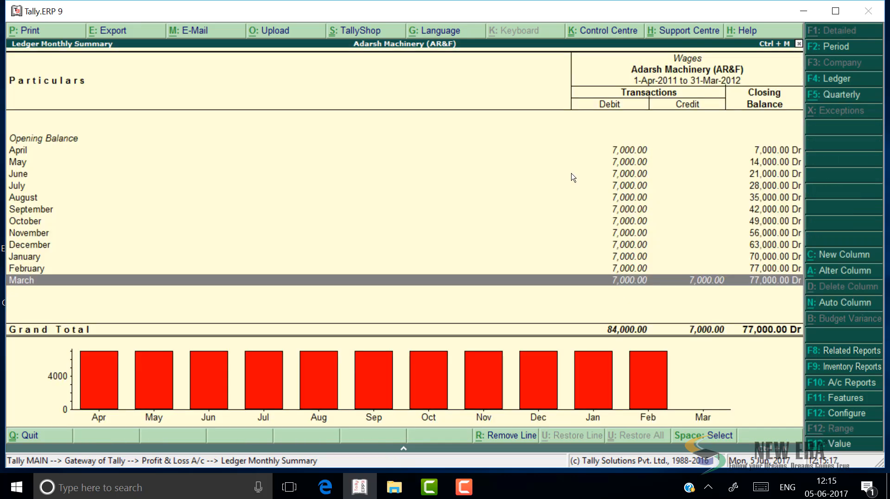
key("Up")
key("Up")
key("Up")
key("Up")
key("Up")
key("Up")
key("Up")
key("Up")
key("Up")
key("Up")
key("Up")
key("Down")
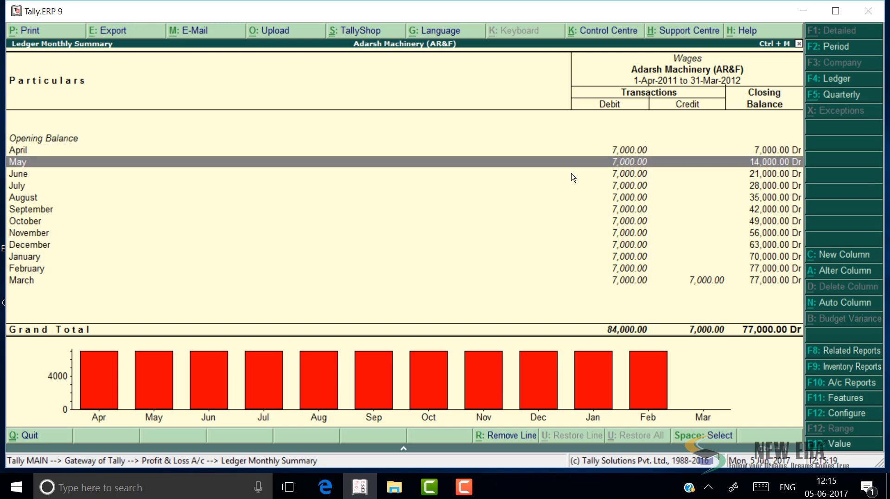
key("Down")
key("Down")
key("Down")
key("Down")
key("Down")
key("Down")
key("Down")
key("Down")
key("Down")
key("Down")
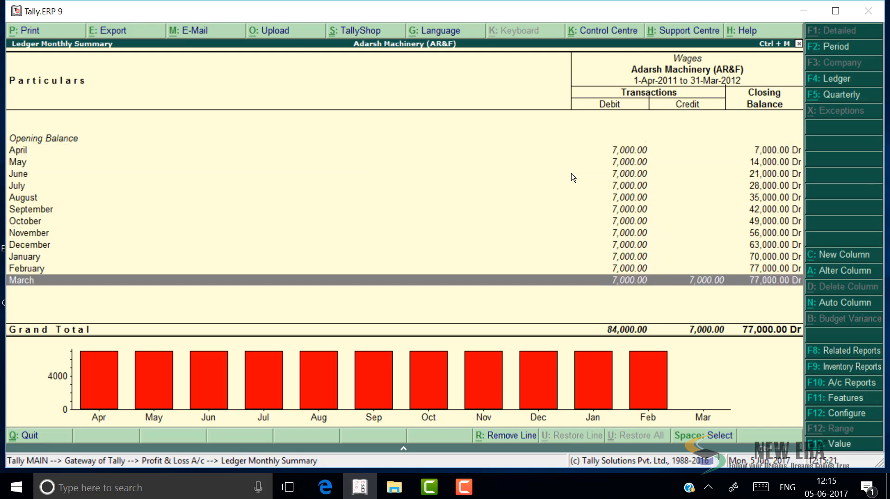
- Inspect the March wages payment voucher No. 33 and return to the monthly summary
key("Return")
key("Return")
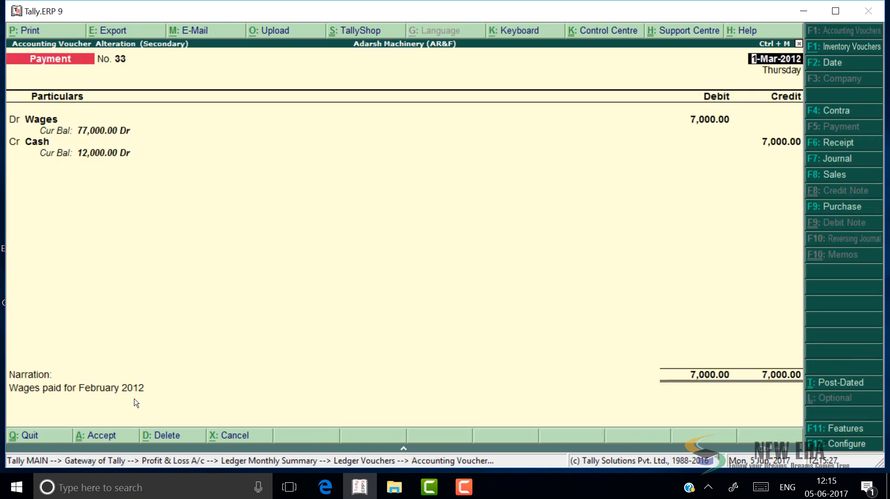
key("Escape")
key("y")
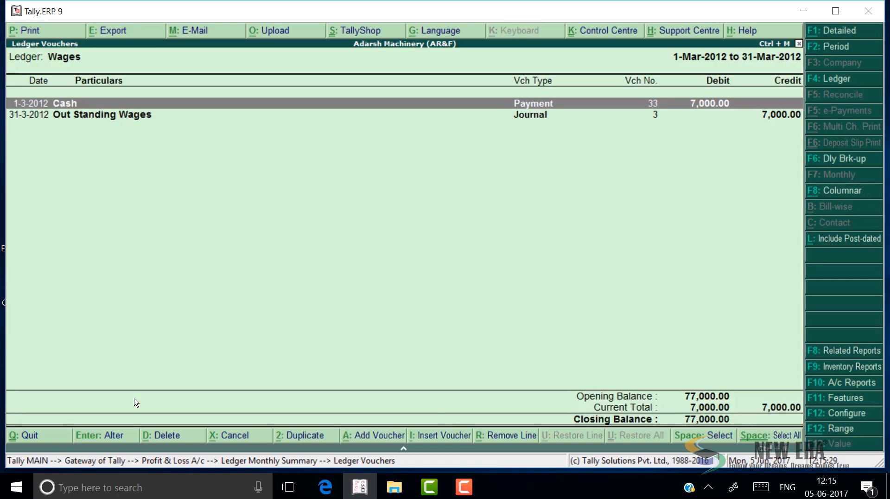
key("Escape")
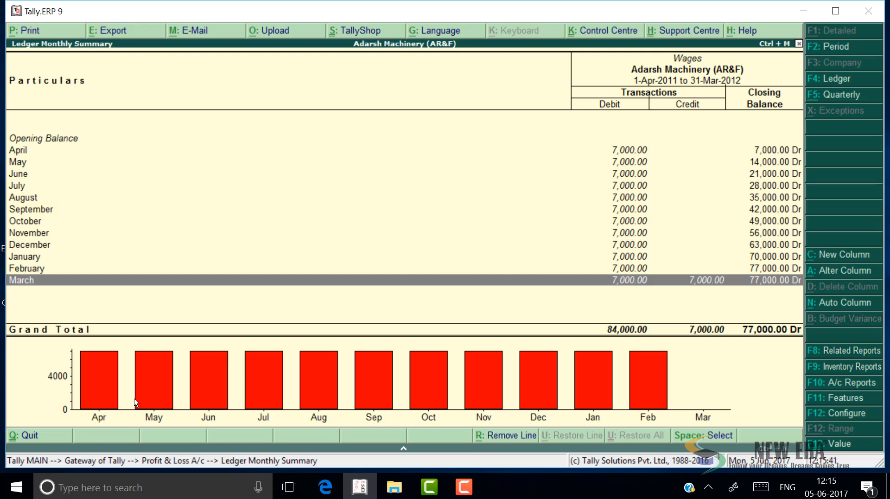
- Return to the Gateway of Tally and start a new journal voucher
key("Escape")
key("Escape")
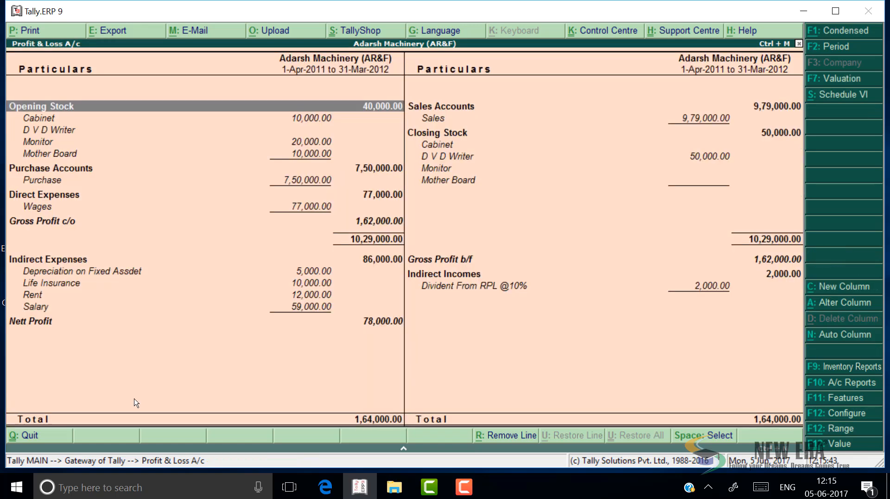
key("Up")
key("Up")
key("Up")
key("Up")
key("Up")
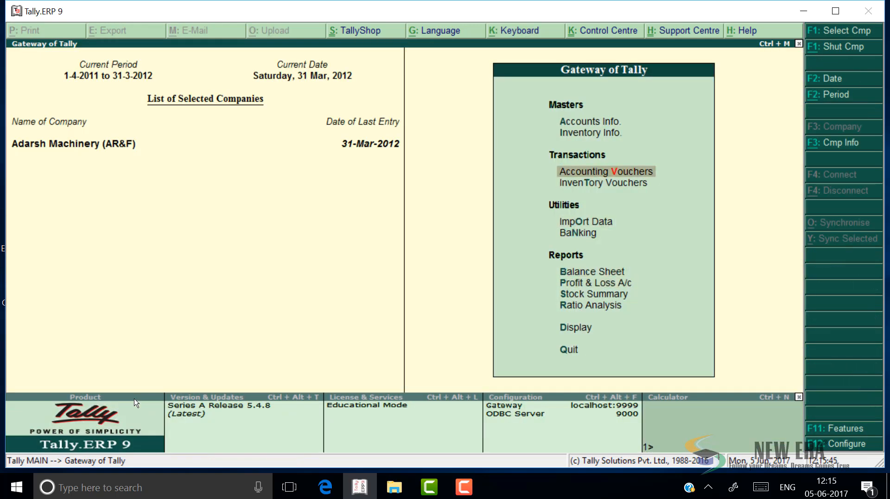
key("Return")
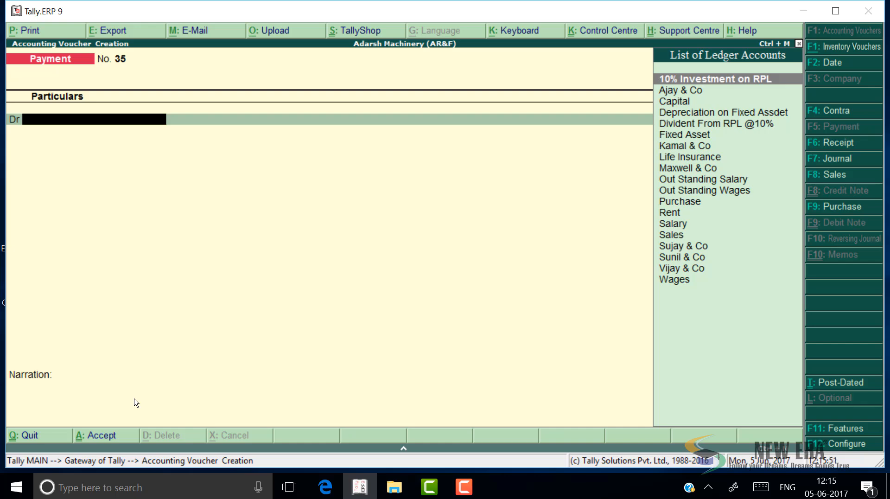
key("F7")
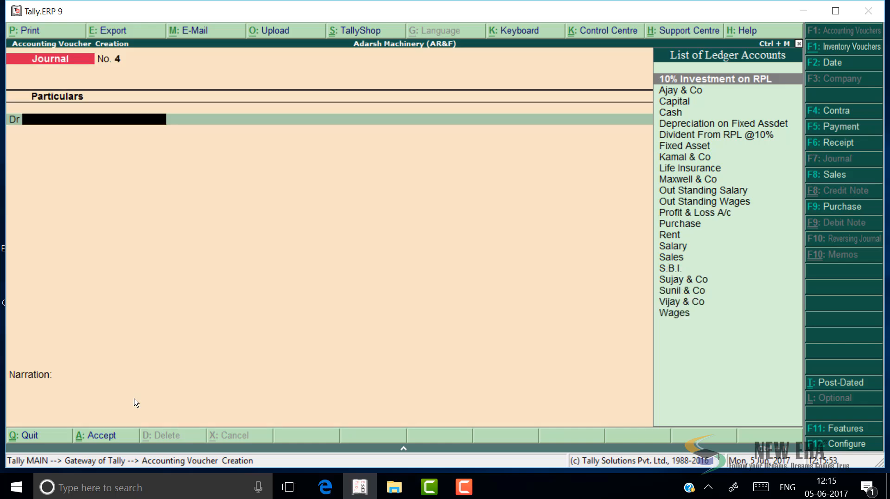
- Debit the Wages ledger with 7,000.00 in the new journal voucher
type("Wa")
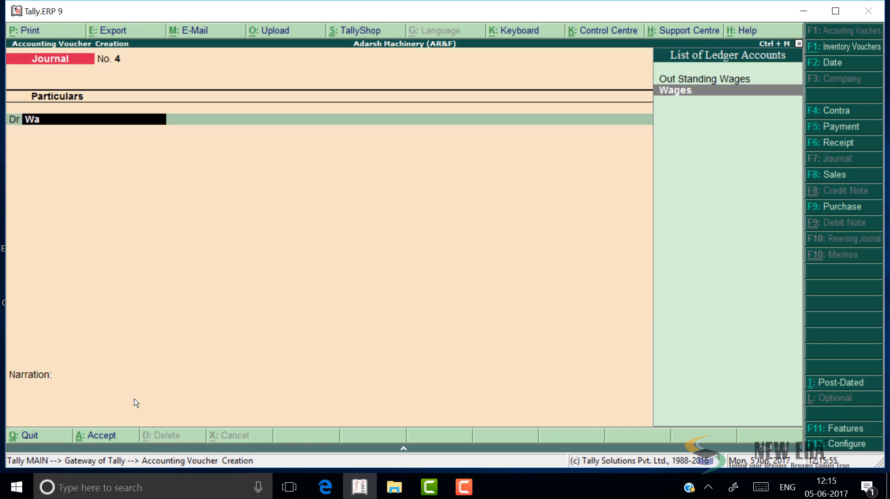
type("g")
key("Return")
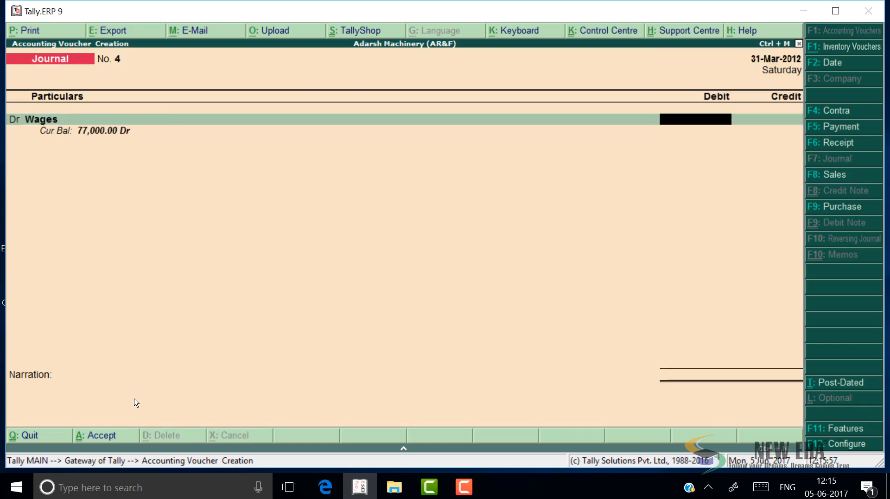
type("7000")
key("Return")
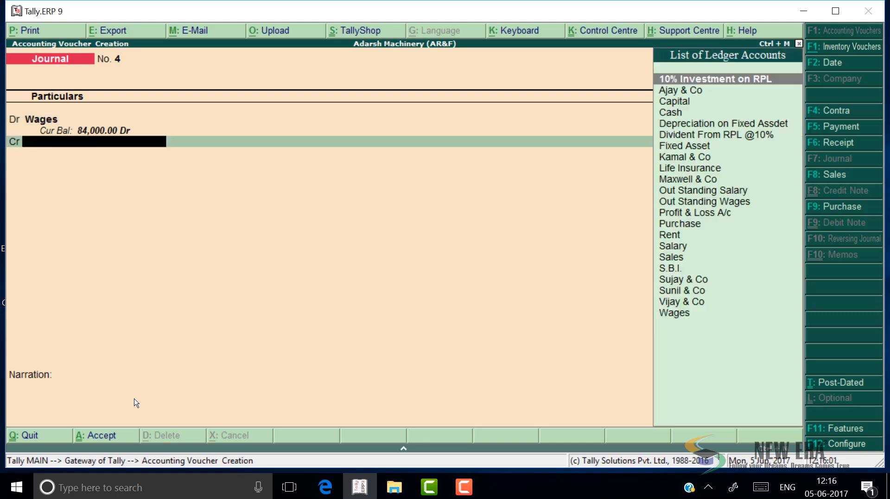
- Credit the Out Standing Wages ledger with 7,000.00 to balance the journal
type("O")
key("Down")
key("Down")
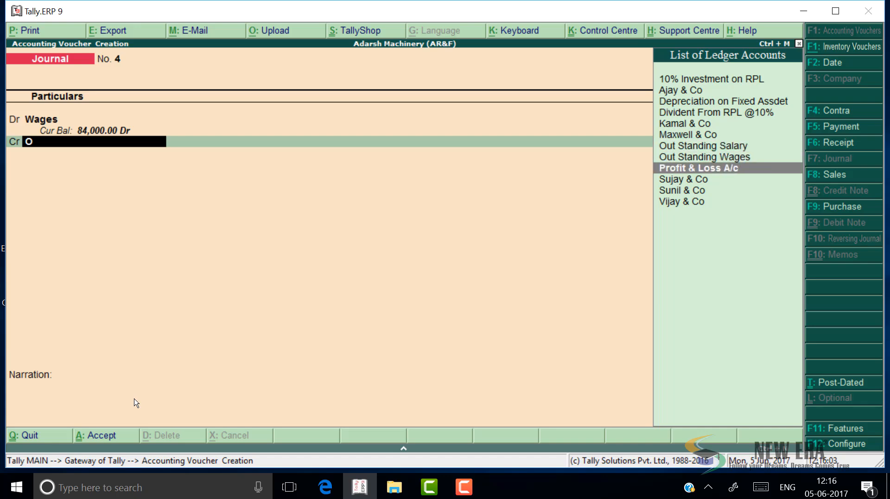
key("Up")
key("Return")
key("Return")
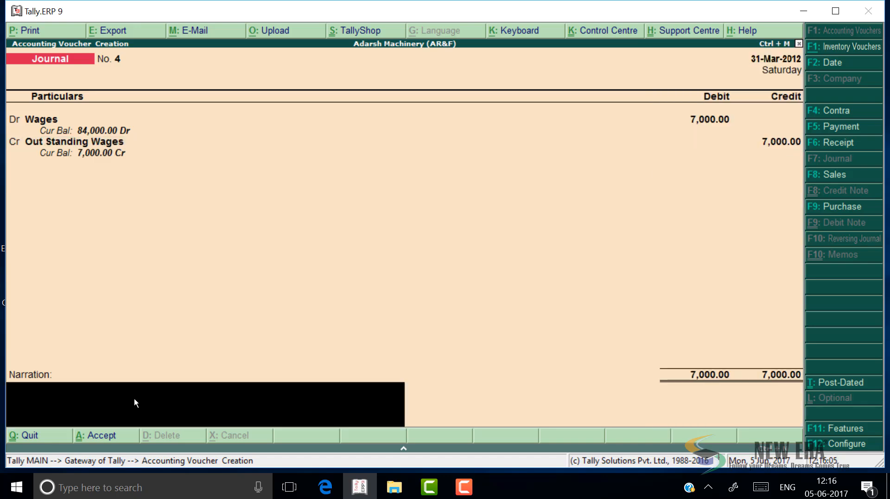
- Enter the narration "Being wages due for the month of march" and accept the journal voucher
type("Being wages due")
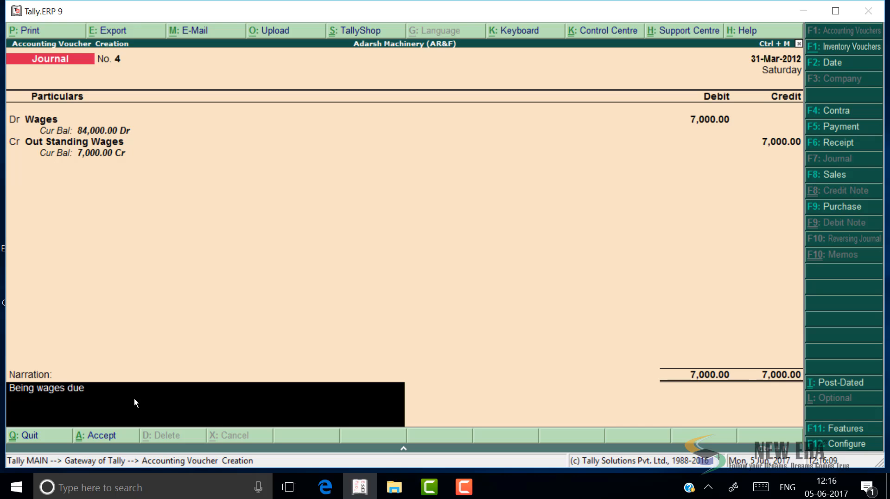
type(" fornt")
key("BackSpace")
type("the month of march")
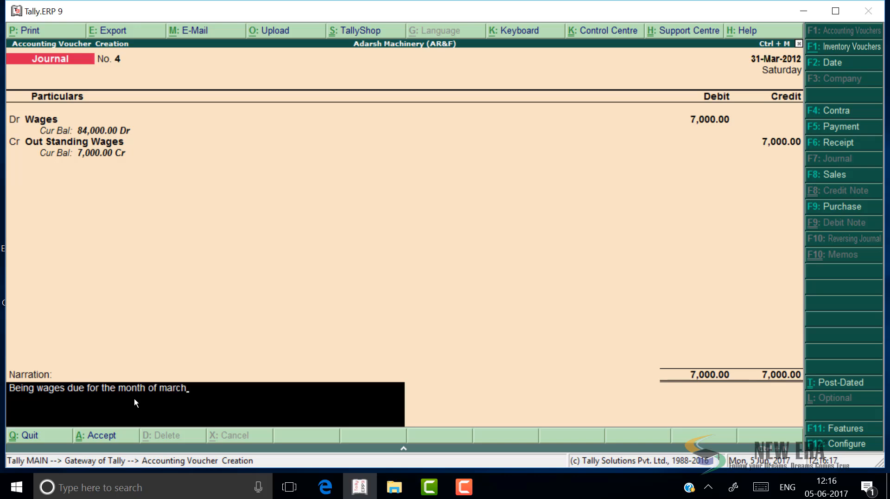
key("Return")
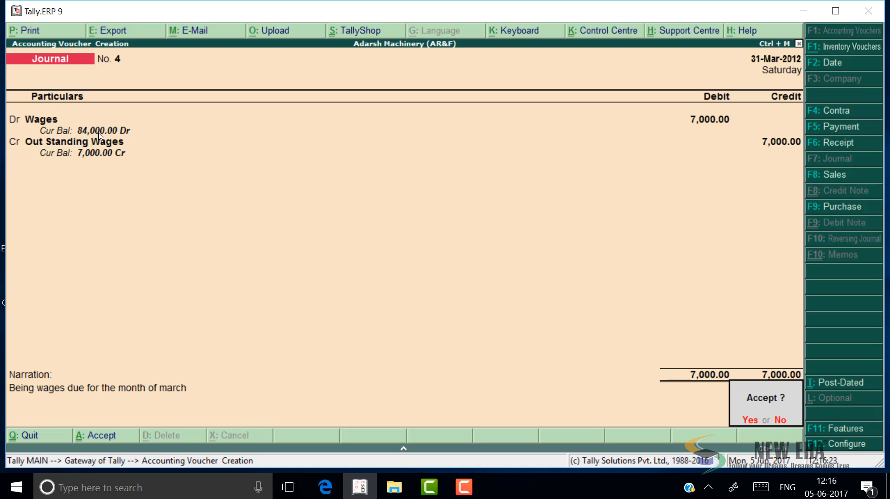
key("y")
- Quit voucher entry to the Gateway of Tally and open the Profit & Loss A/c in detailed view
key("Escape")
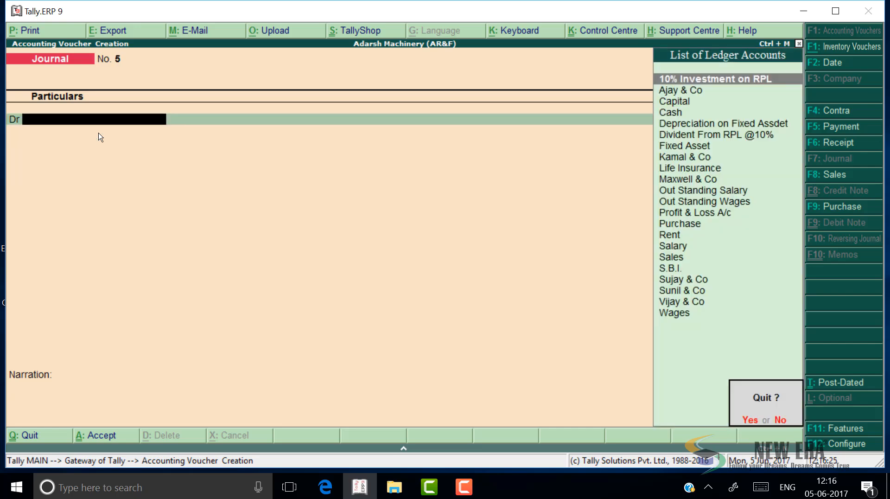
key("Return")
key("Escape")
key("Escape")
key("p")
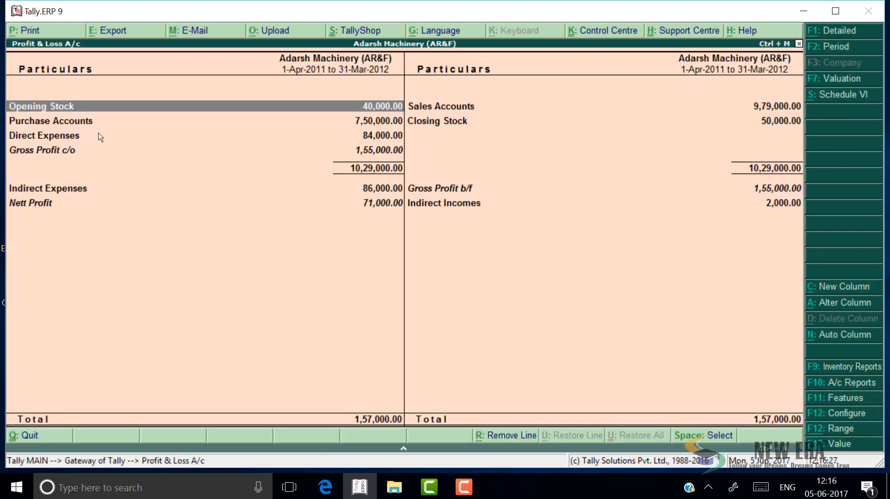
key("alt+F1")
- Open the monthly summary of the Sales ledger from the detailed Profit & Loss A/c
key("Down")
key("Down")
key("Down")
key("Down")
key("Down")
key("Down")
key("Down")
key("Down")
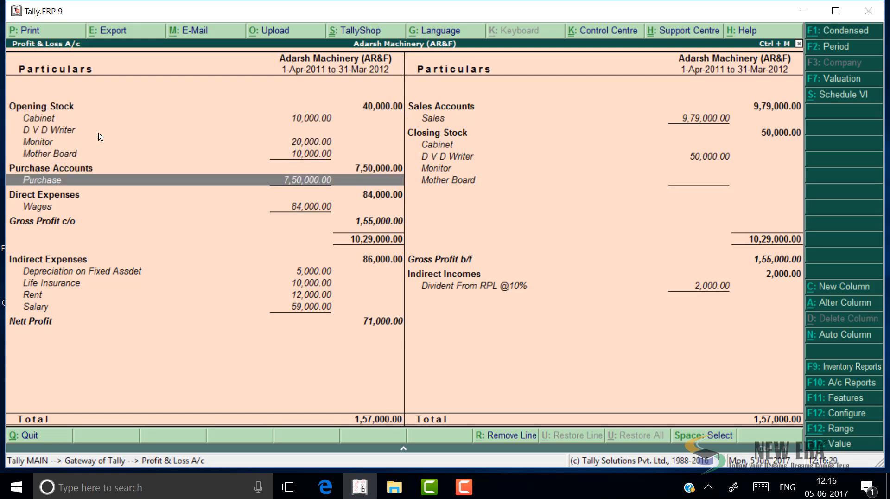
key("Up")
key("Up")
key("Up")
key("Up")
key("Up")
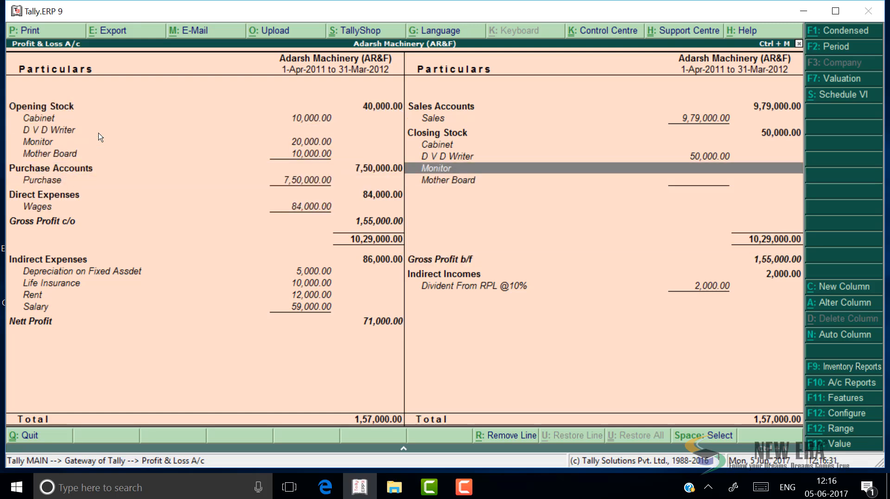
key("Return")
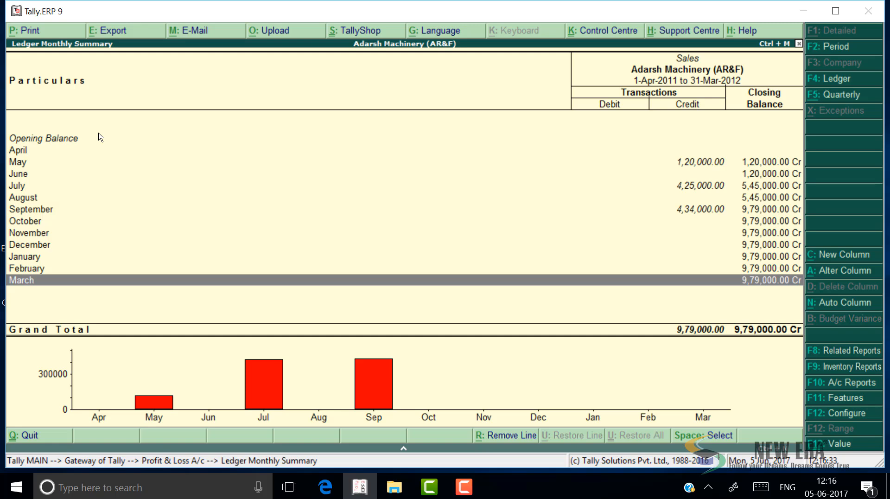
- Open the May vouchers of the Sales ledger and extend the period to 1-Apr-2011 to 31-Mar-2012
key("Up")
key("Up")
key("Up")
key("Up")
key("Up")
key("Up")
key("Up")
key("Up")
key("Up")
key("Up")
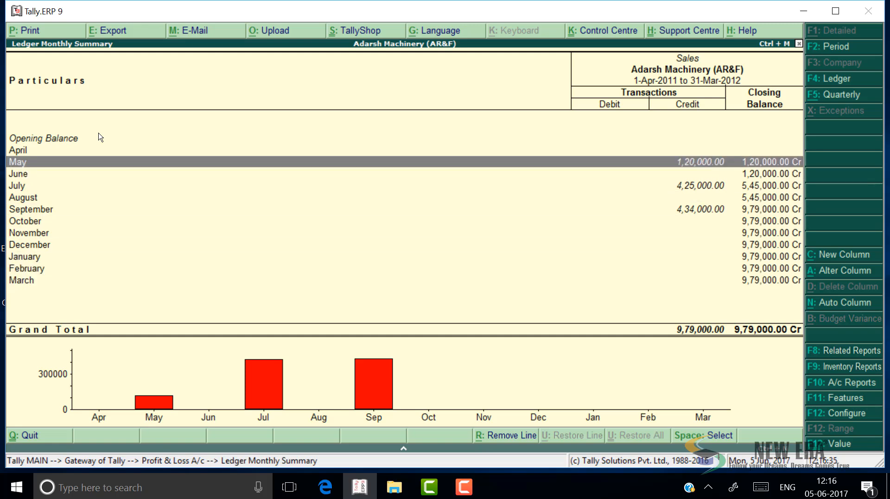
key("Return")
key("F2")
key("BackSpace")
key("Return")
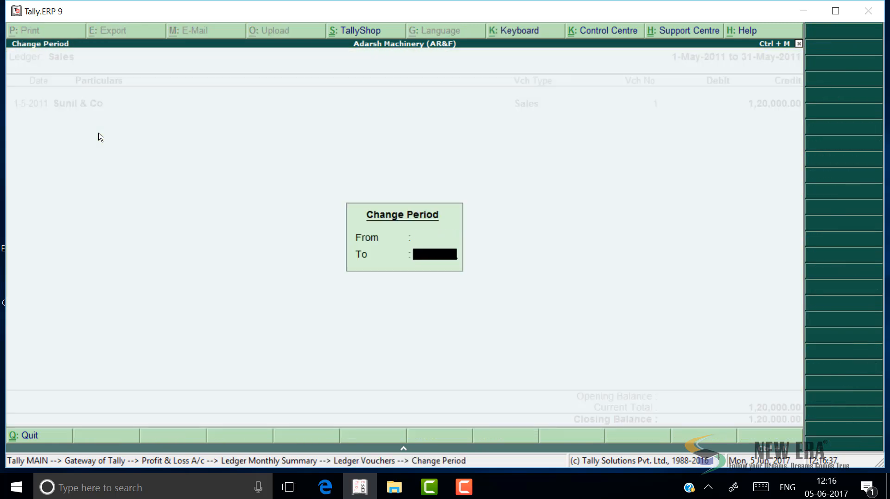
key("Return")
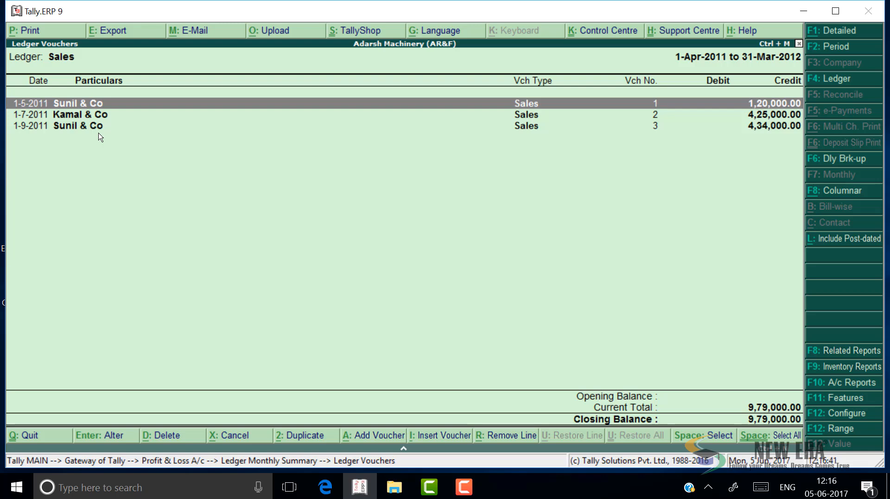
- Inspect sales vouchers No. 1, 2 and 3 one after another without altering them
key("Return")
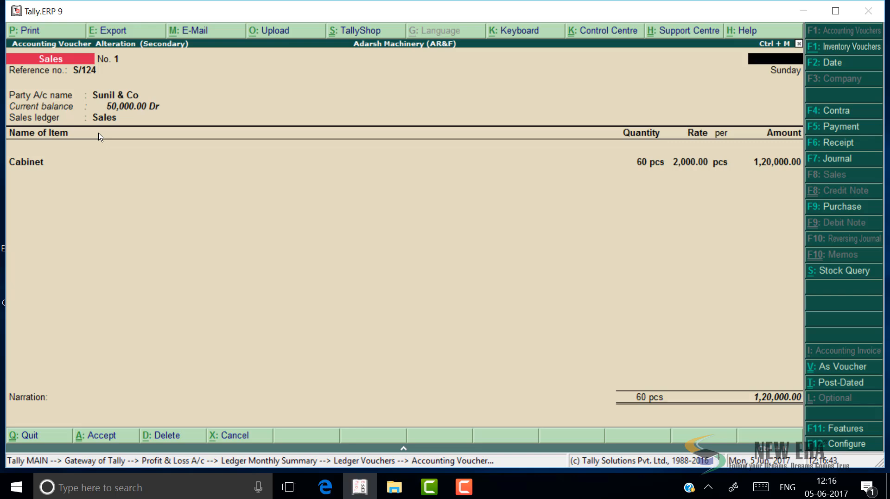
key("Escape")
key("Down")
key("Return")
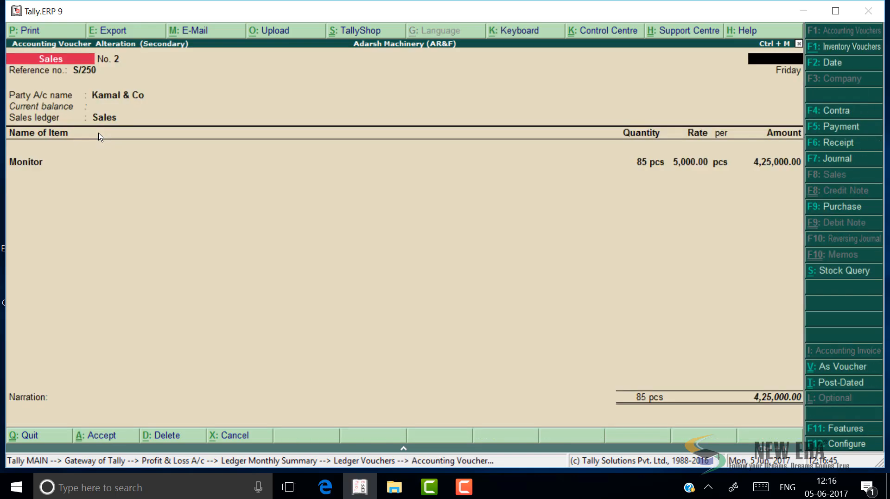
key("Escape")
key("Down")
key("Return")
key("Escape")
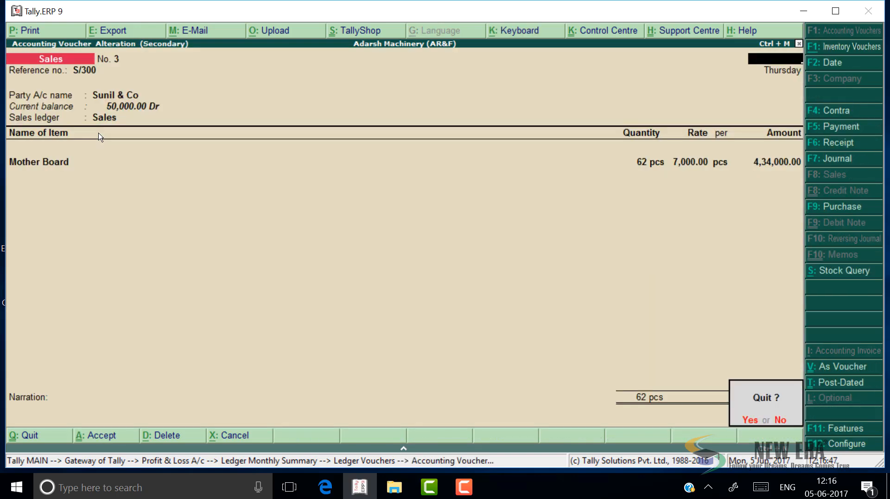
key("Return")
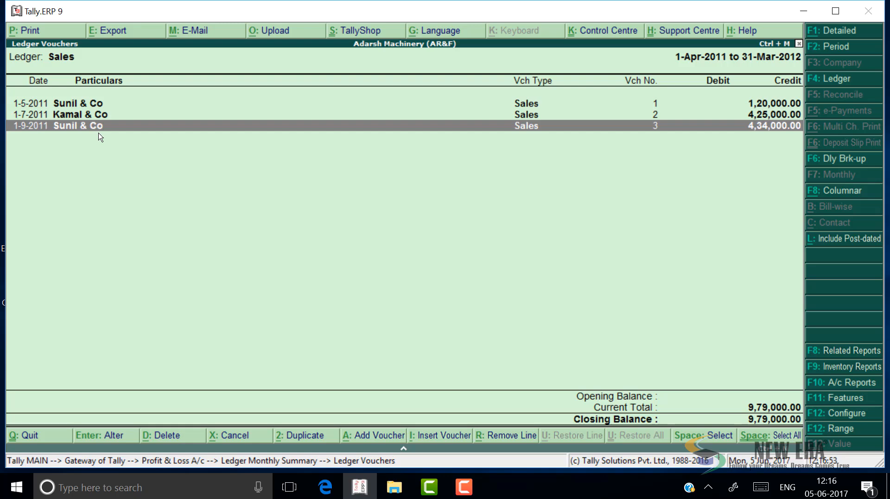
- Switch the ledger vouchers report to the Sunil & Co ledger and check its entries and closing balance
key("F4")
type("Suni")
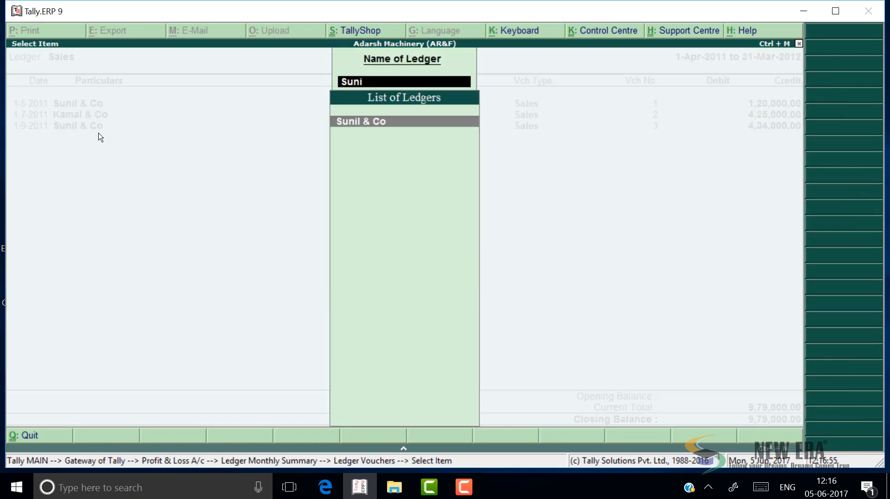
key("Return")
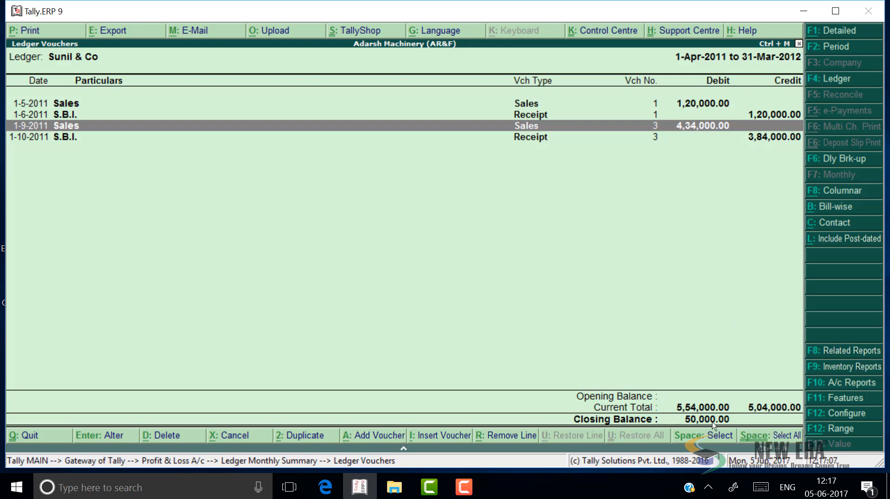
- Inspect Sunil & Co's S.B.I. receipts No. 3 and No. 1, and return to the Sales monthly summary
key("Down")
key("Return")
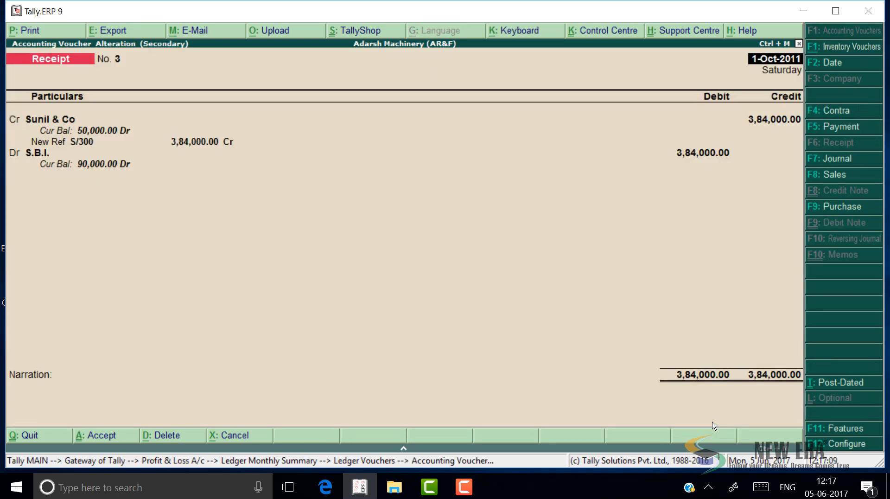
key("Escape")
key("Return")
key("Up")
key("Up")
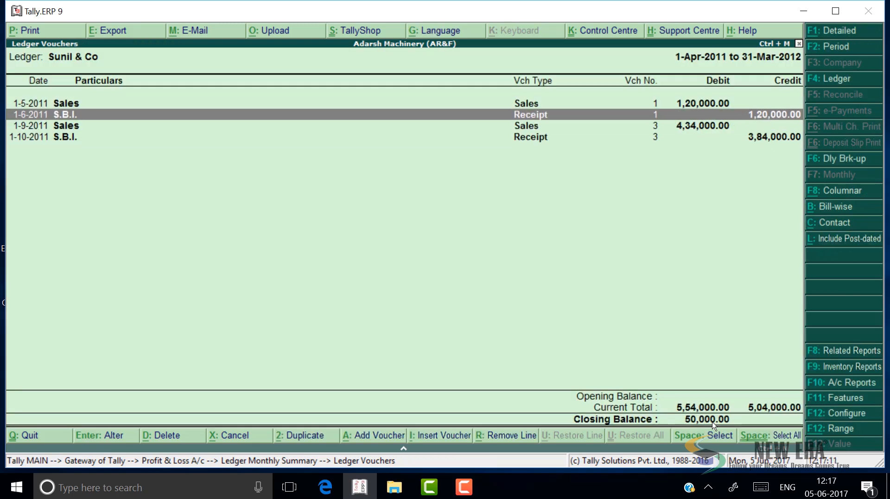
key("Return")
key("Escape")
key("Return")
key("Escape")
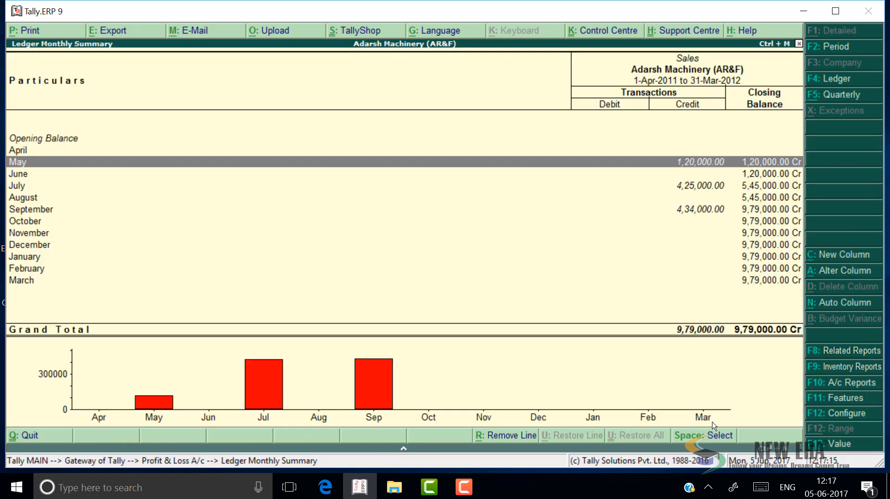
- Reopen the Sales ledger vouchers from May and list them for 1-Apr-2011 to 31-Mar-2012
key("Return")
key("F2")
key("BackSpace")
key("Return")
key("BackSpace")
key("Return")
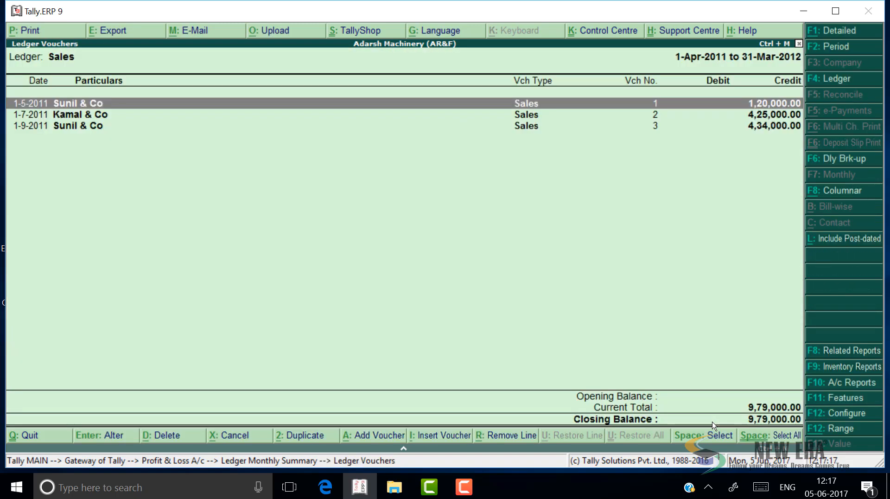
- Review the Kamal & Co ledger vouchers and return to the Profit & Loss A/c
key("Down")
key("F4")
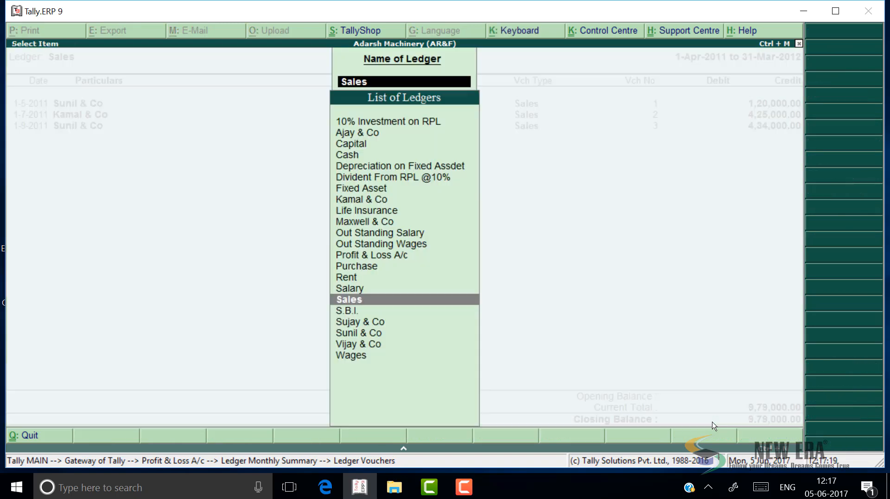
type("Kam")
key("Return")
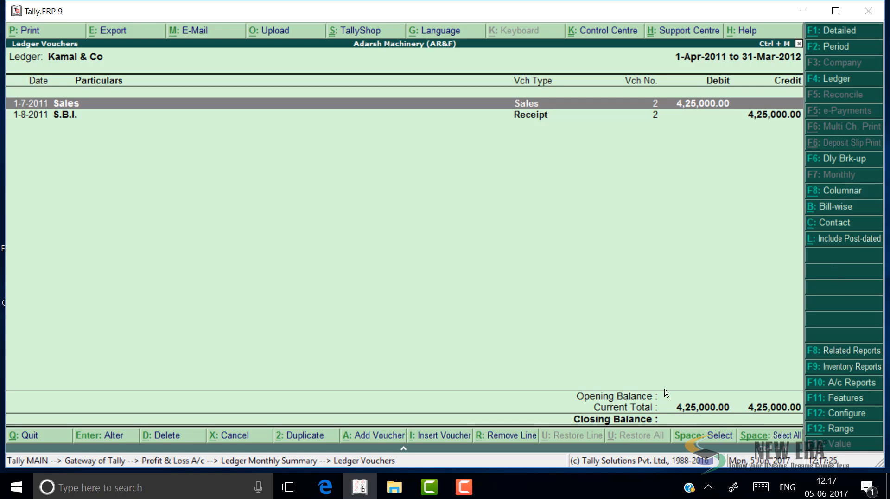
key("Escape")
key("Escape")
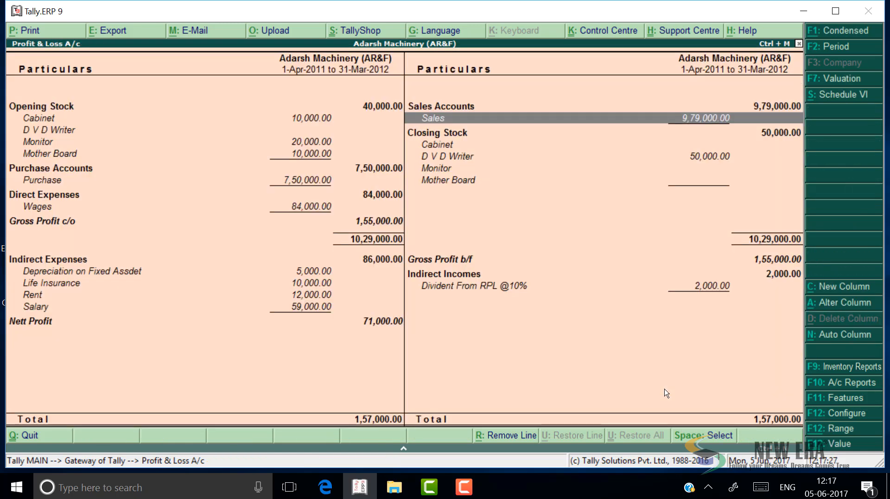
- Open the monthly summary of the Depreciation on Fixed Assdet ledger under Indirect Expenses
key("Down")
key("Down")
key("Down")
key("Left")
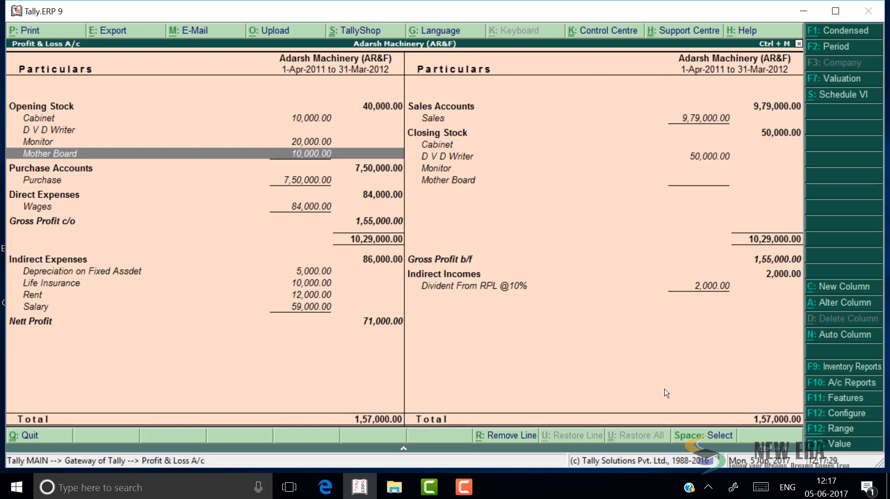
key("Down")
key("Down")
key("Down")
key("Down")
key("Down")
key("Down")
key("Down")
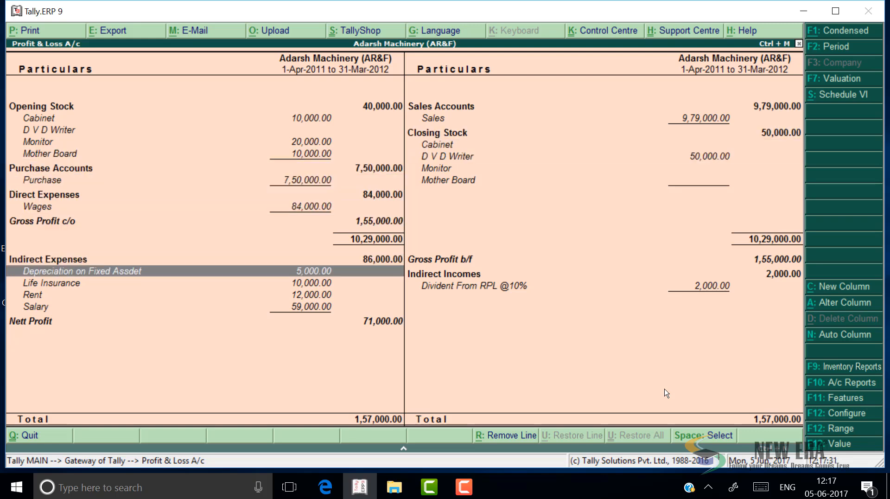
key("Return")
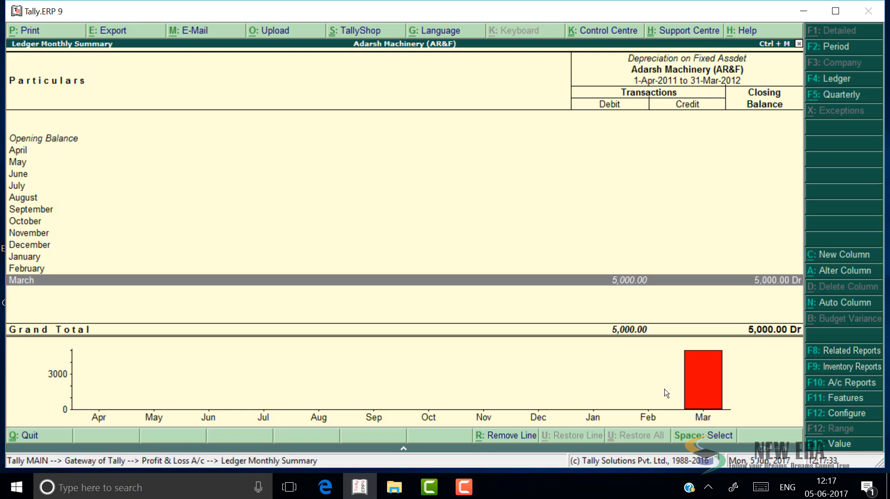
- Inspect depreciation journal voucher No. 1 for March and return to the ledger's voucher list
key("Return")
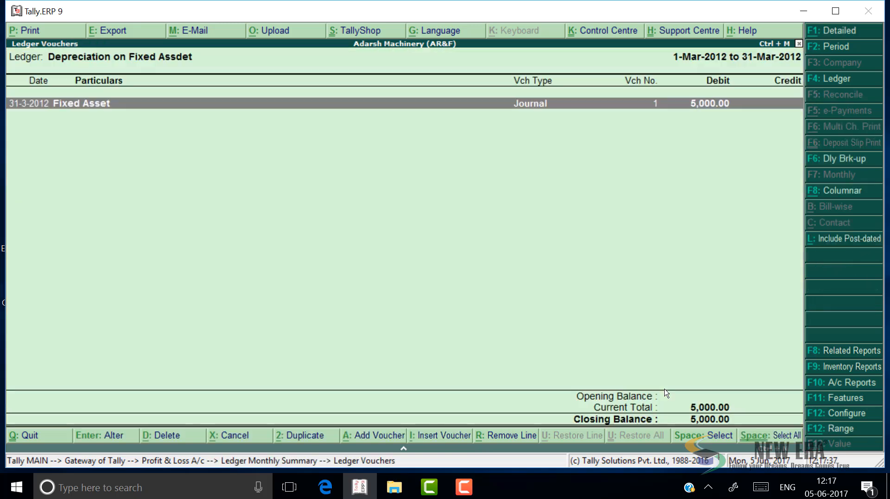
key("Return")
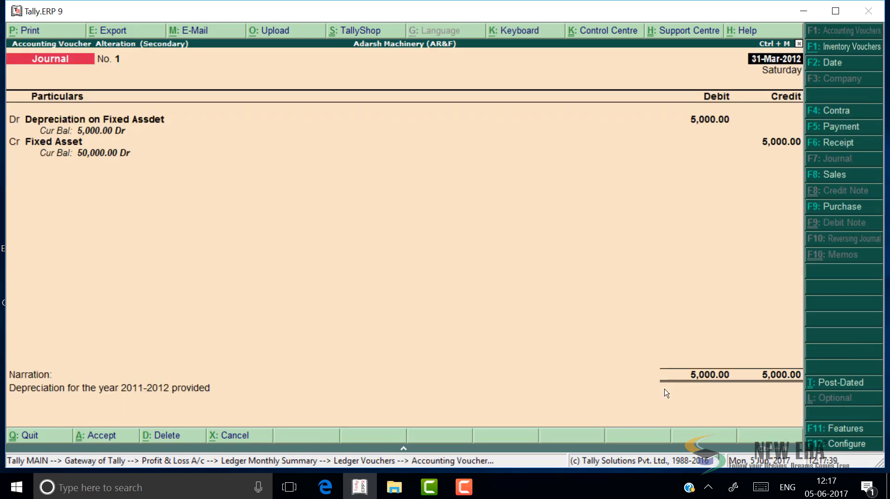
key("Escape")
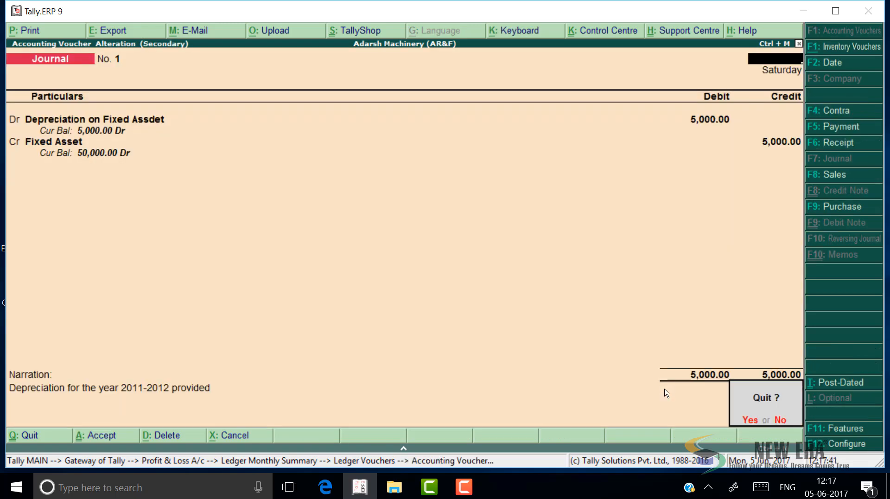
key("y")
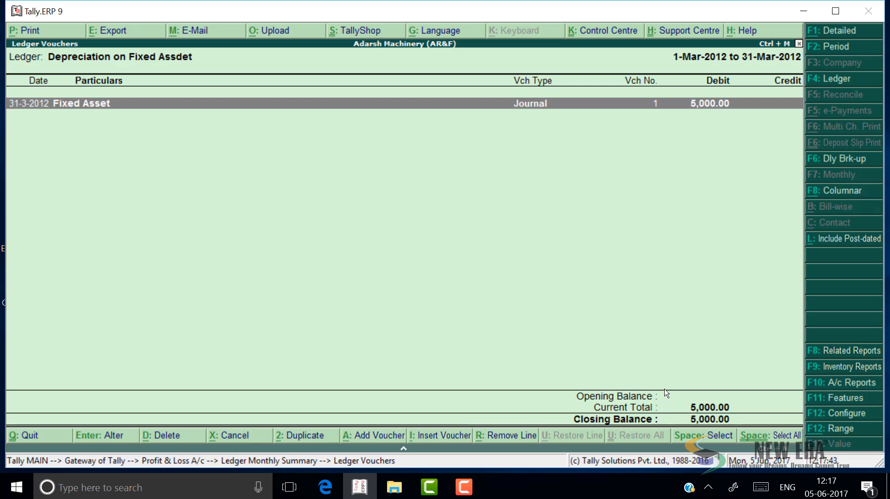
- Switch to the Fixed Asset ledger and open its Cash journal voucher No. 2 for inspection
key("F4")
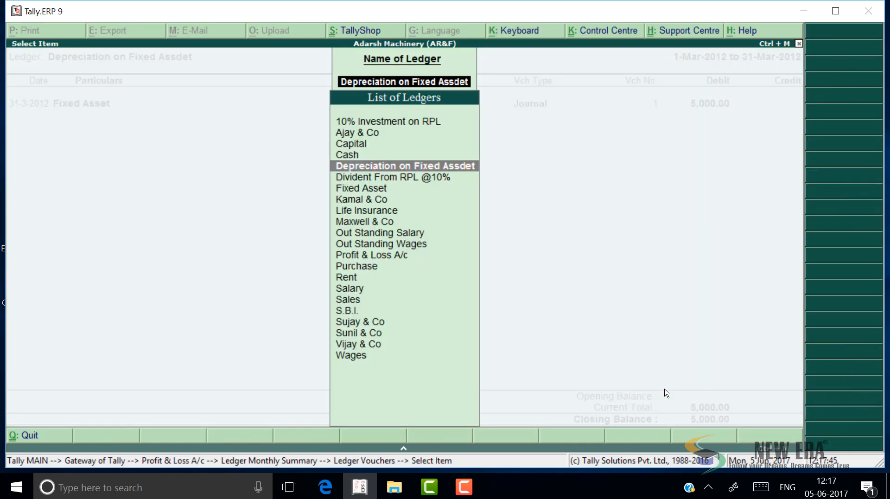
type("Fi")
key("Return")
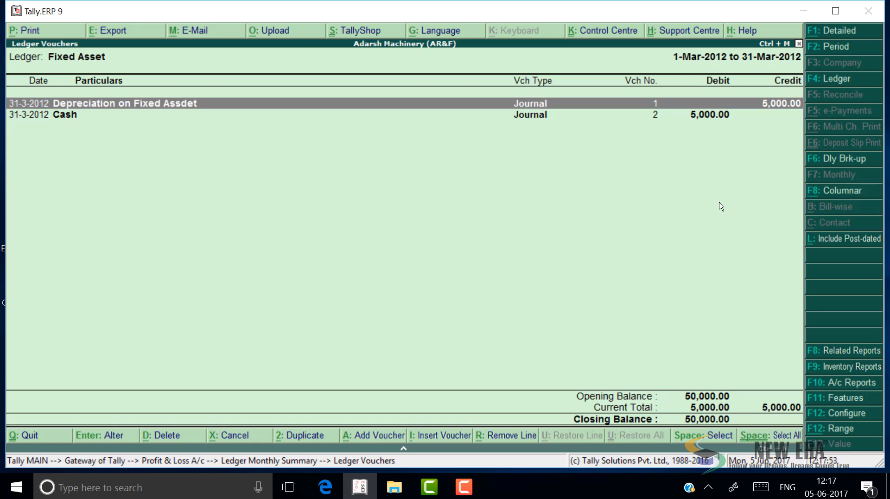
key("Down")
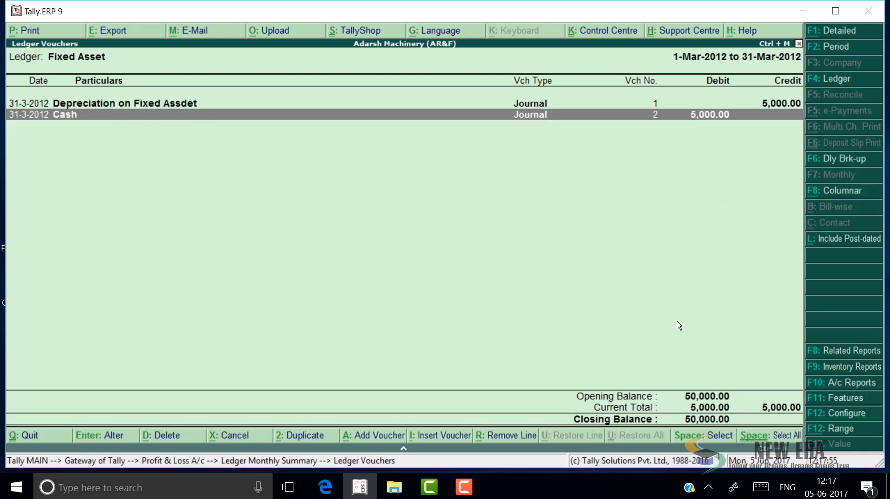
key("Return")
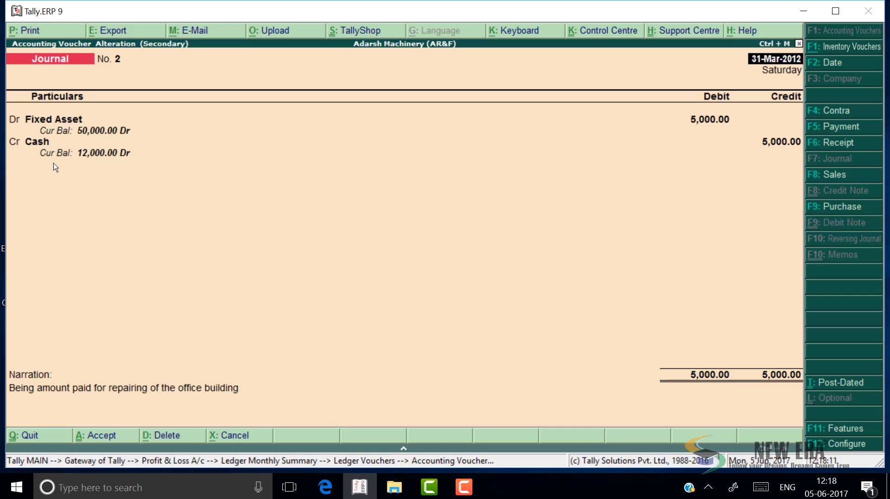
- Close the Fixed Asset voucher and its reports, and start a new Journal voucher for the rectification entry
key("Escape")
key("Escape")
key("Escape")
key("Escape")
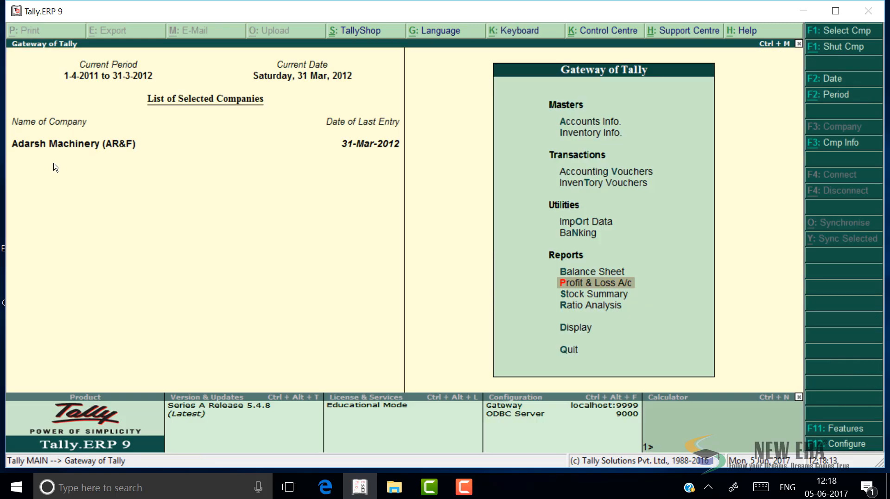
key("Up")
key("Up")
key("Up")
key("Up")
key("Up")
key("Return")
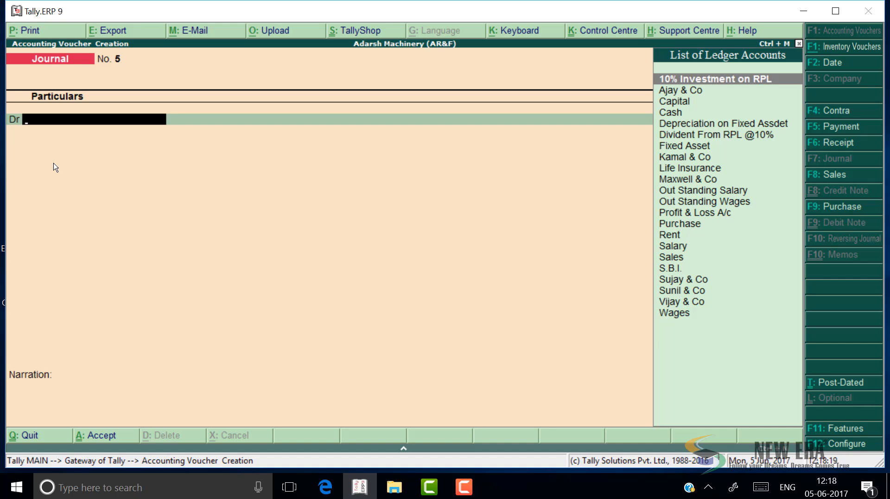
- Create the ledger "Repair and Maintinance" under Indirect Expenses from within the voucher and use it as the debit account
type("R")
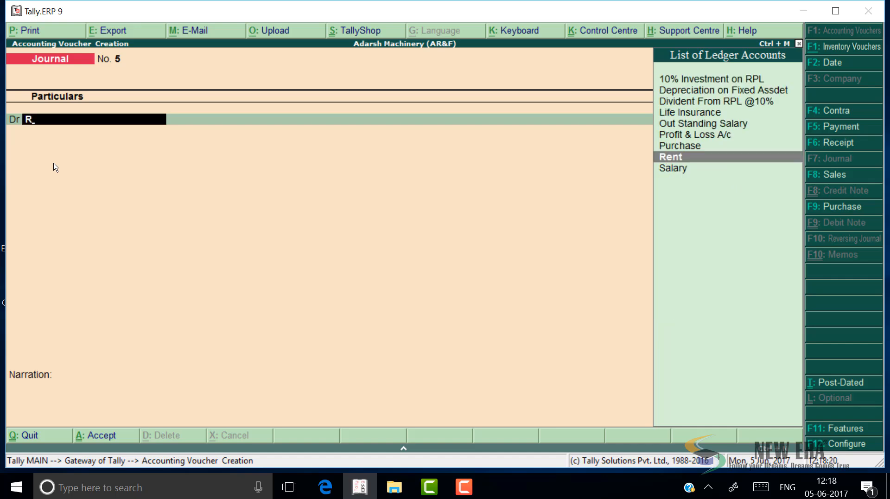
key("alt+c")
type("Repair")
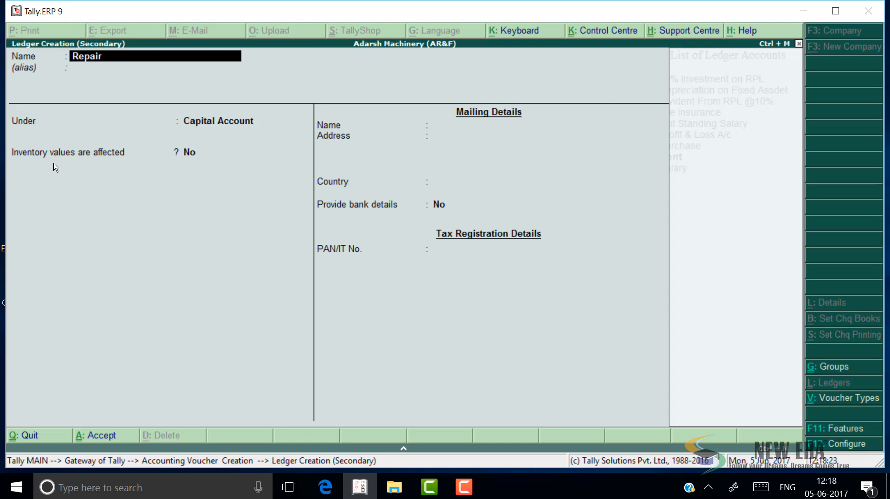
type(" and Maintinance")
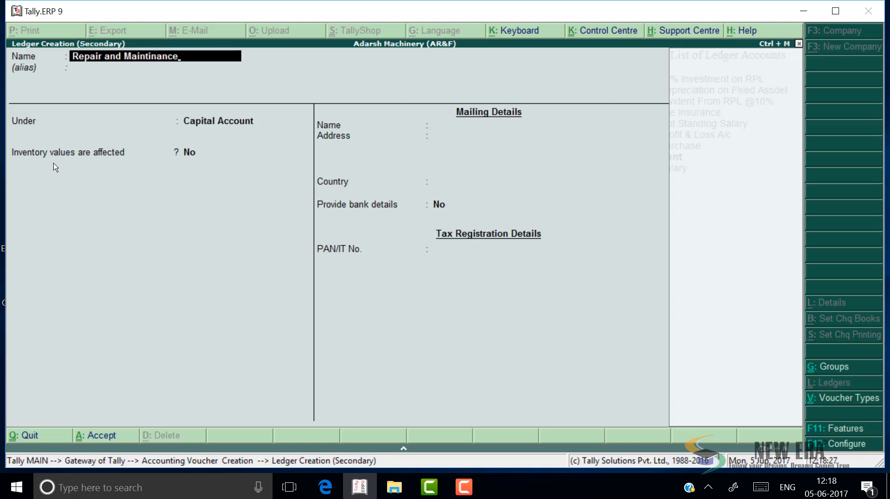
key("Return")
type("I")
key("Down")
key("Down")
key("Down")
key("Down")
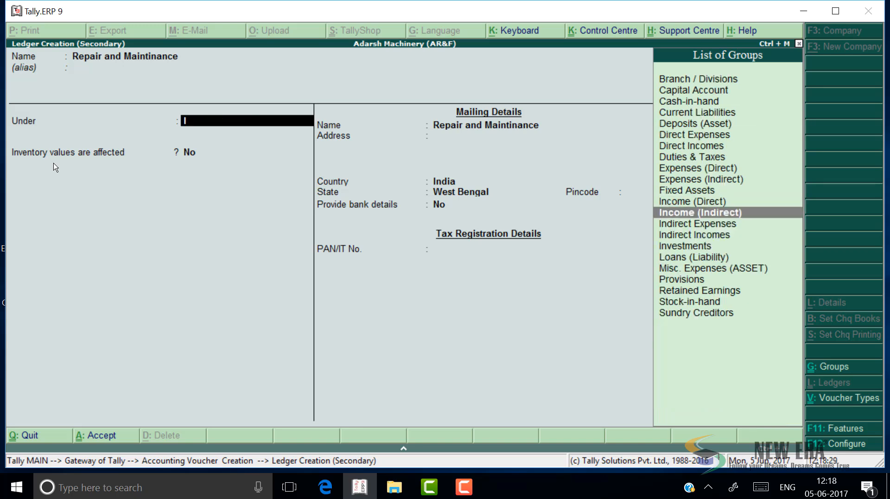
key("Up")
key("Return")
key("Return")
key("Return")
key("Return")
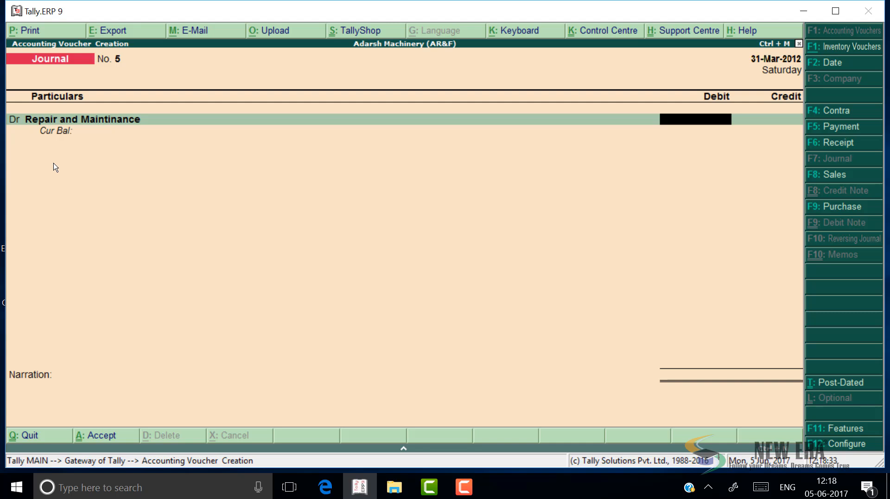
- Debit Repair and Maintinance with 5,000 and credit the same amount to Fixed Asset
type("5000")
key("Return")
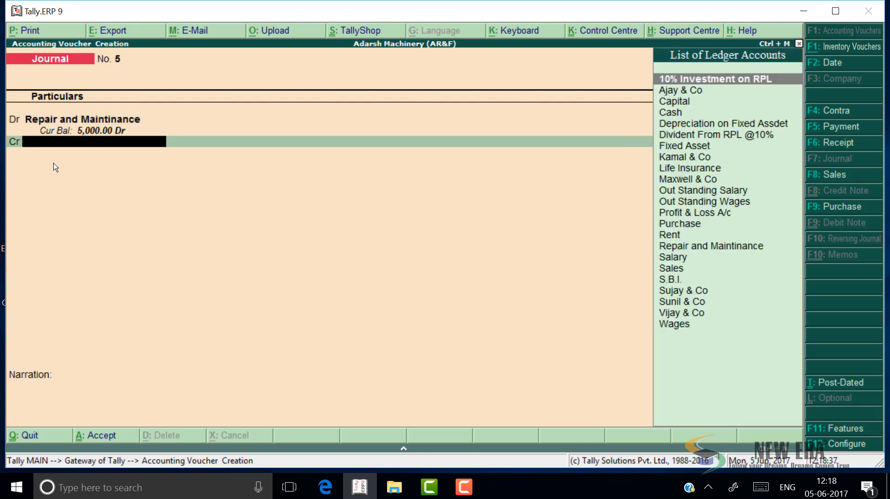
type("Fi")
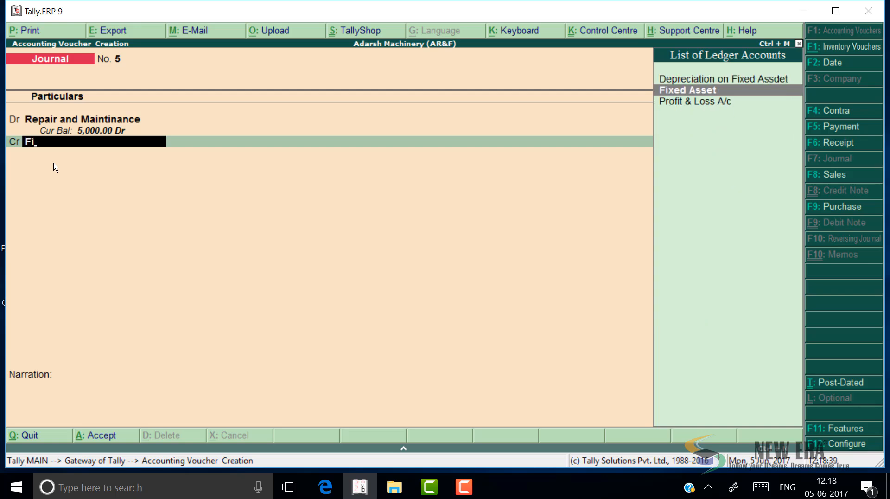
key("Return")
key("Return")
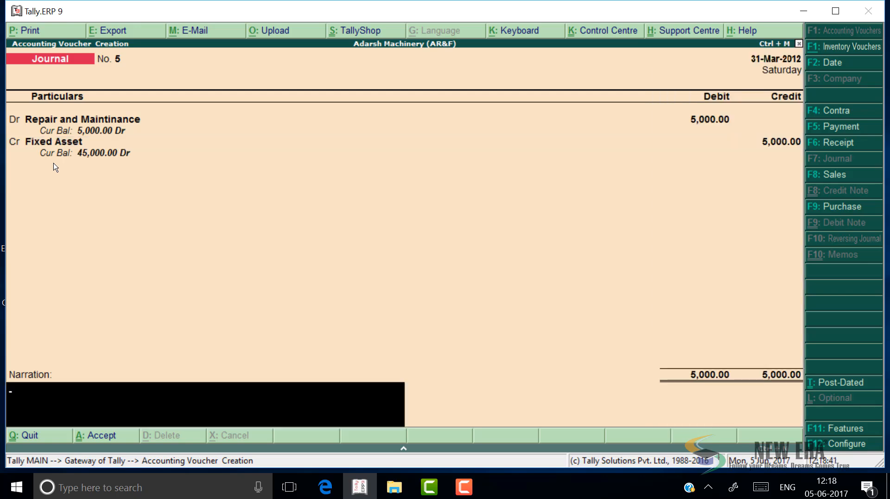
- Enter the narration "Being entry rectified", save the journal voucher and return to the Gateway of Tally
type("Being entry recti")
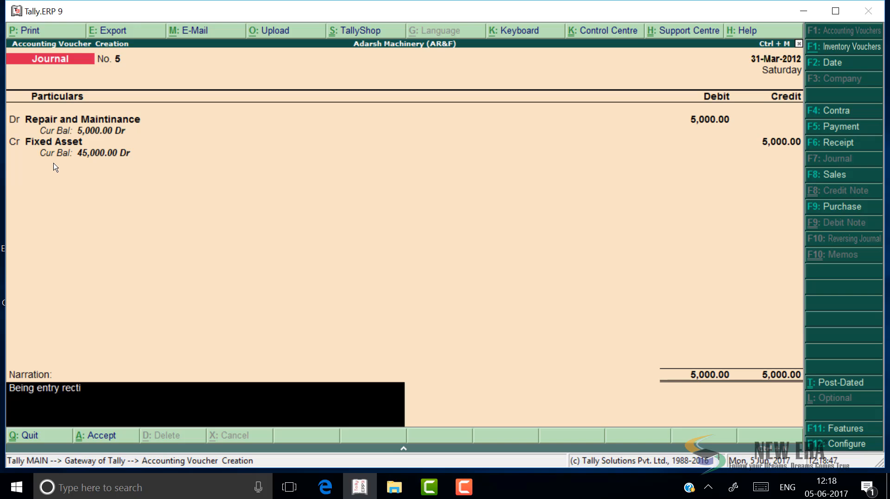
type("ed")
key("Return")
key("Return")
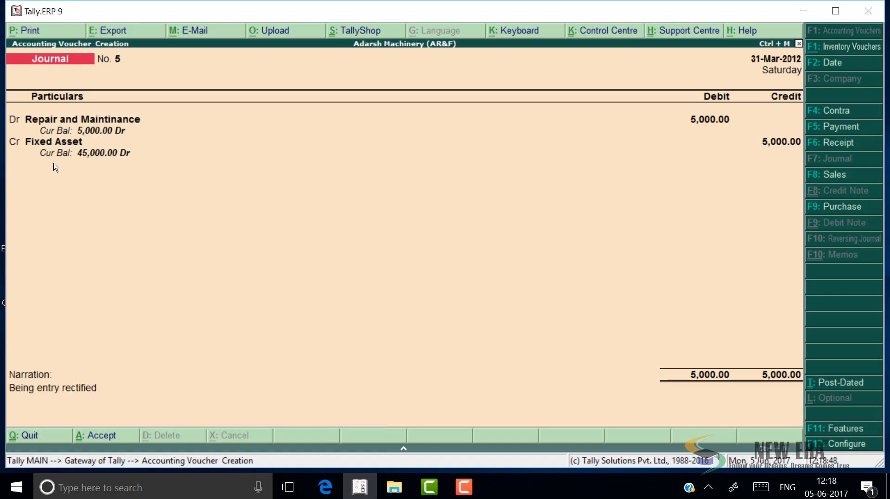
key("Escape")
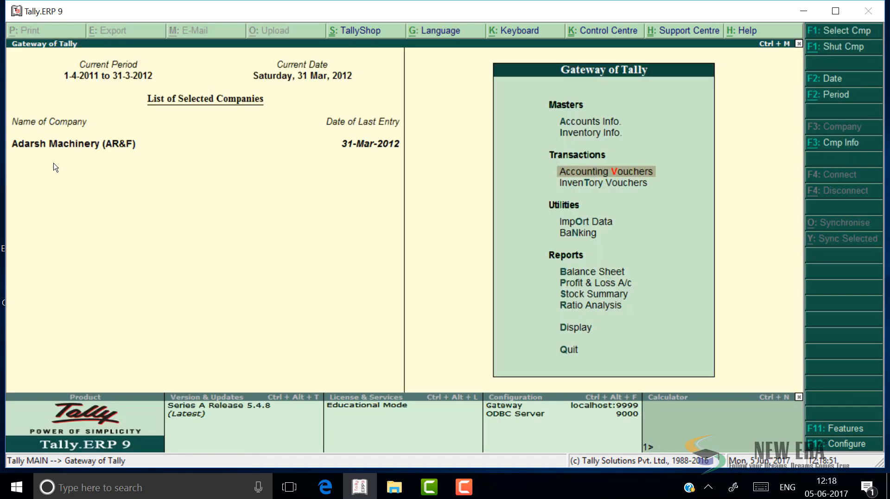
- Open the Profit & Loss A/c in detailed view
key("Down")
key("Down")
key("Down")
key("Down")
key("Down")
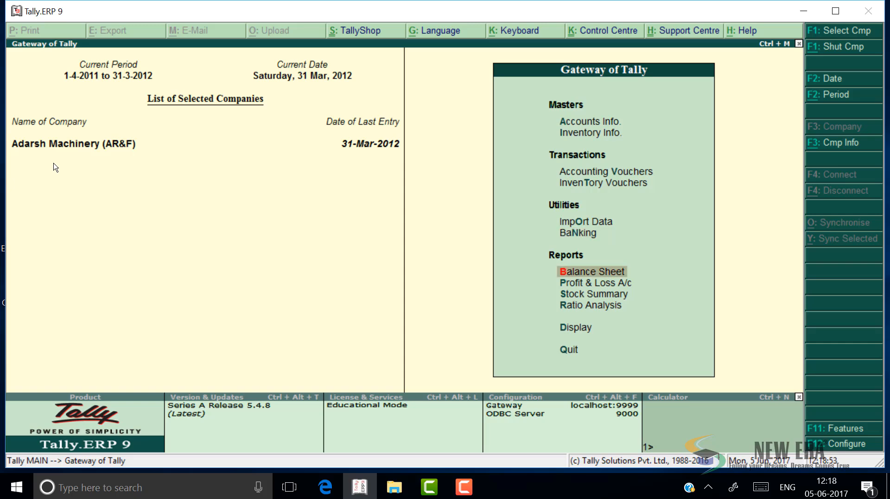
key("Return")
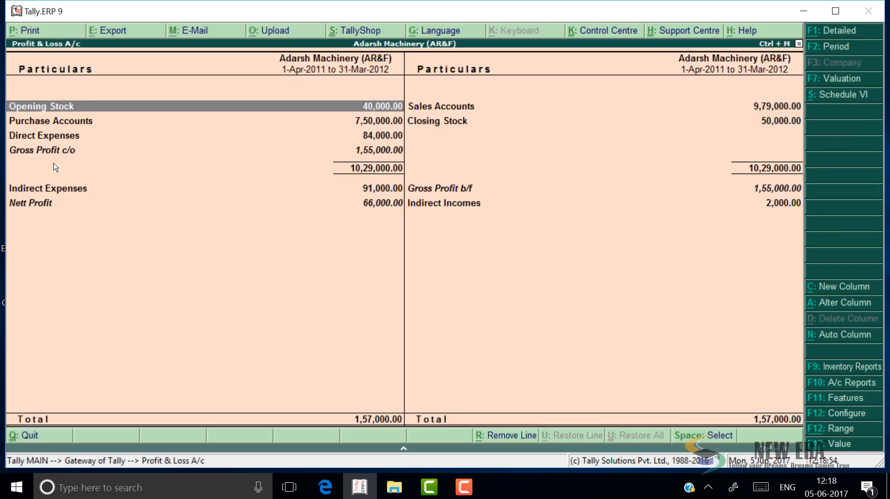
key("alt+f1")
- Open the monthly summary of the Life Insurance ledger under Indirect Expenses
key("Down")
key("Down")
key("Down")
key("Down")
key("Down")
key("Down")
key("Down")
key("Down")
key("Down")
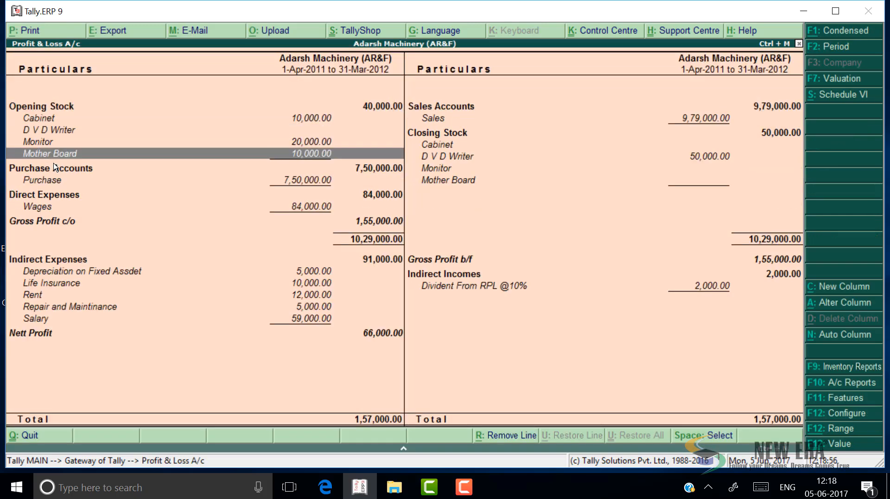
key("Down")
key("Down")
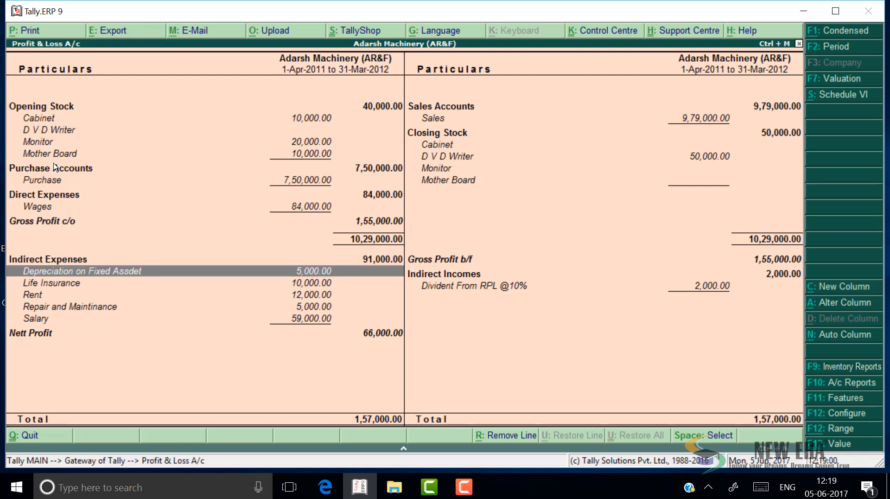
key("Down")
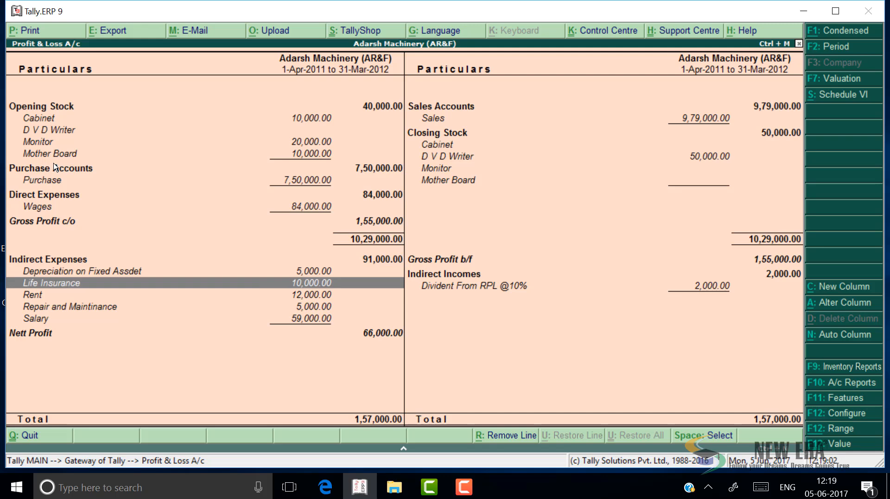
key("Return")
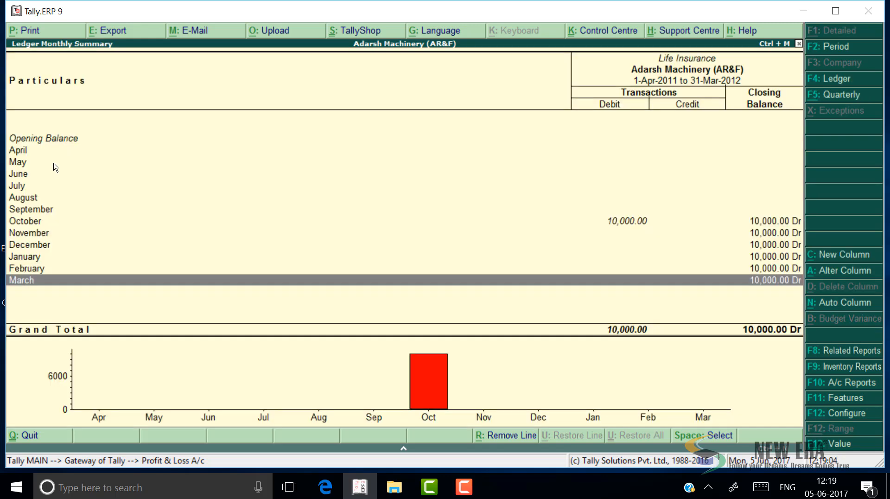
- Open the October payment voucher No. 22 of the Life Insurance ledger for inspection
key("Up")
key("Up")
key("Up")
key("Up")
key("Up")
key("Return")
key("Return")
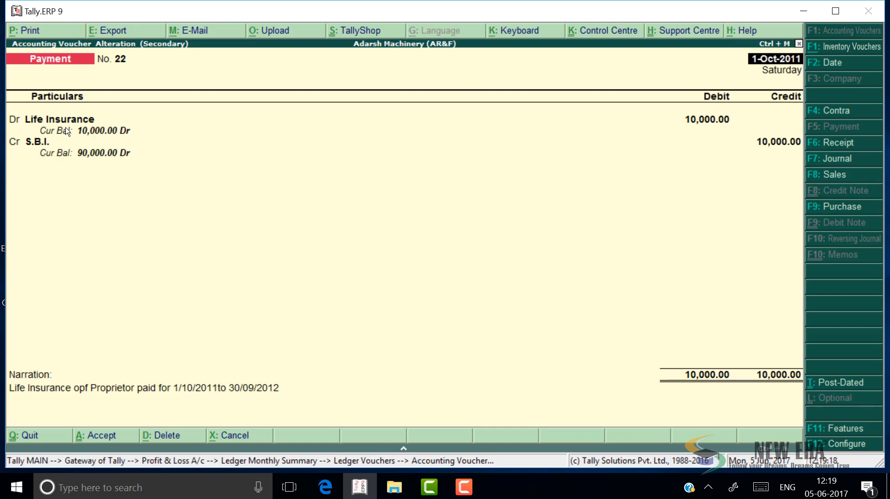
- Close the Life Insurance voucher and its reports, and start a new Journal voucher
key("Escape")
key("y")
key("Escape")
key("Escape")
key("Escape")
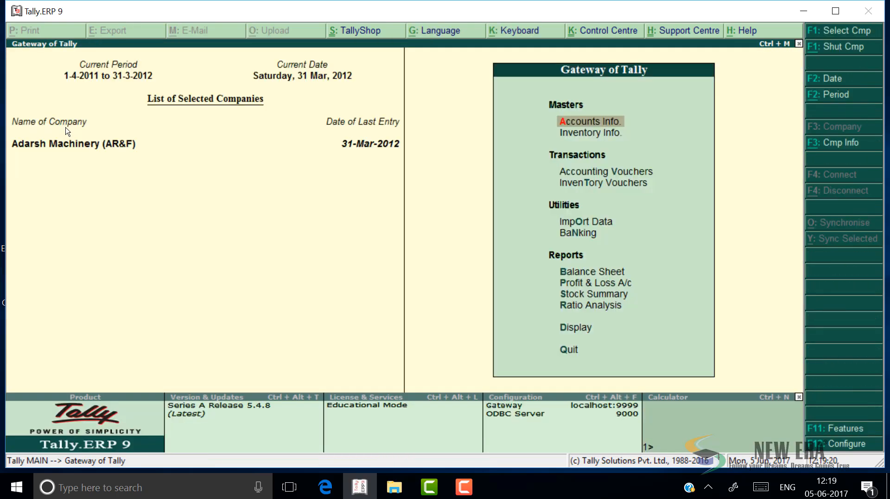
key("Down")
key("Down")
key("Return")
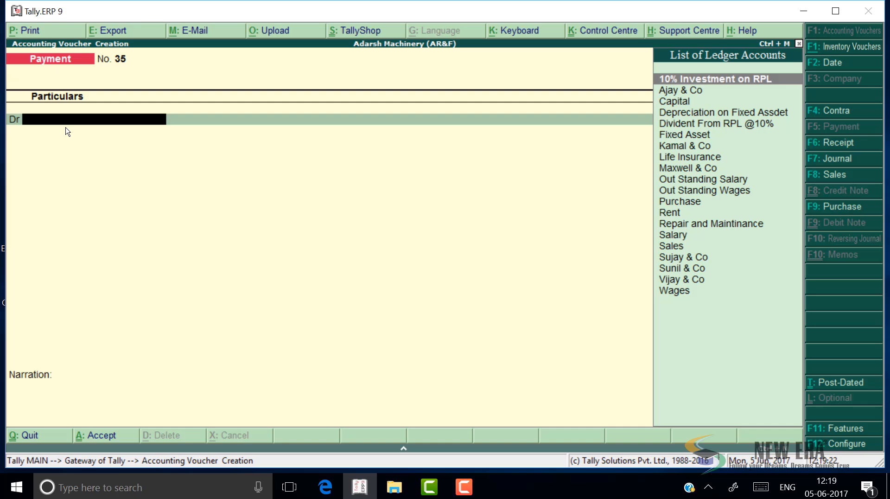
key("F6")
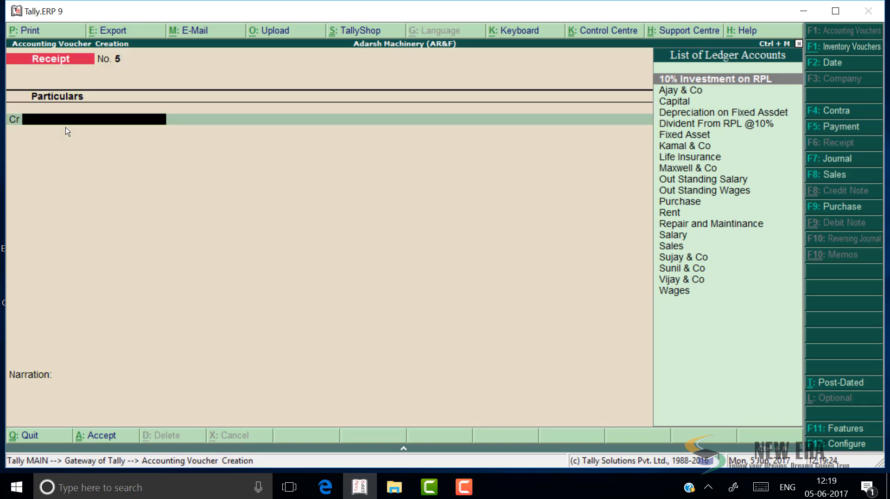
key("F7")
- Create the ledger "Drawing" under Capital Account from within the voucher and use it as the debit account
key("alt+c")
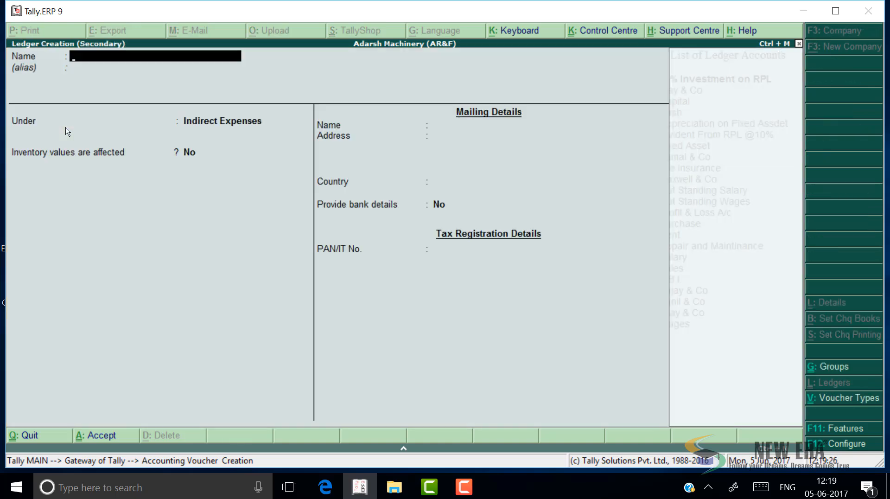
type("Drawing")
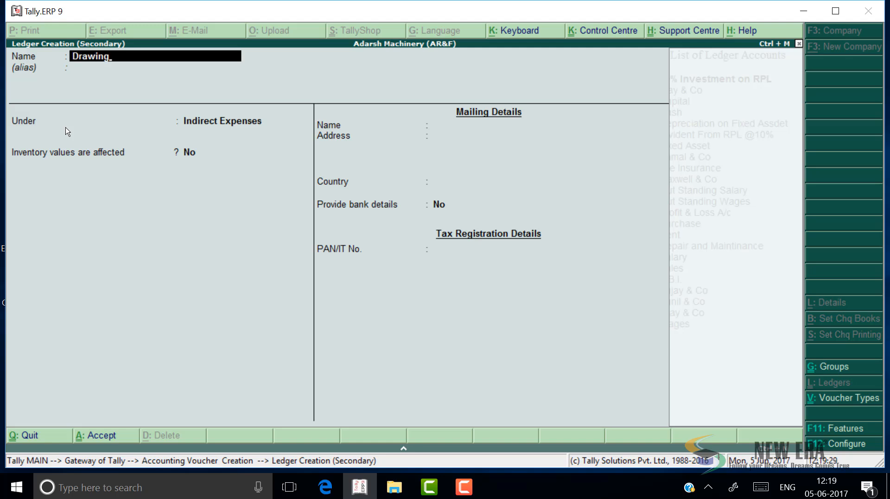
key("Return")
type("Ca")
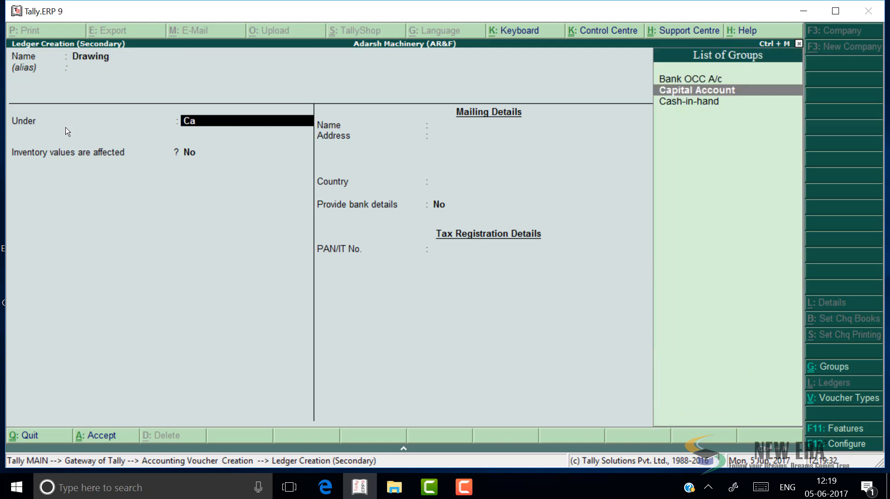
key("Return")
key("Return")
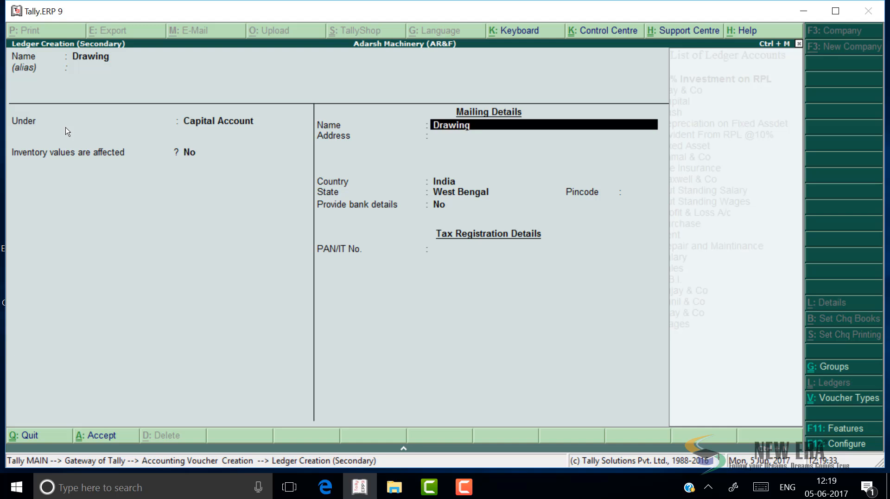
key("Return")
key("Return")
key("Return")
key("Return")
key("Return")
key("Return")
key("Return")
key("Return")
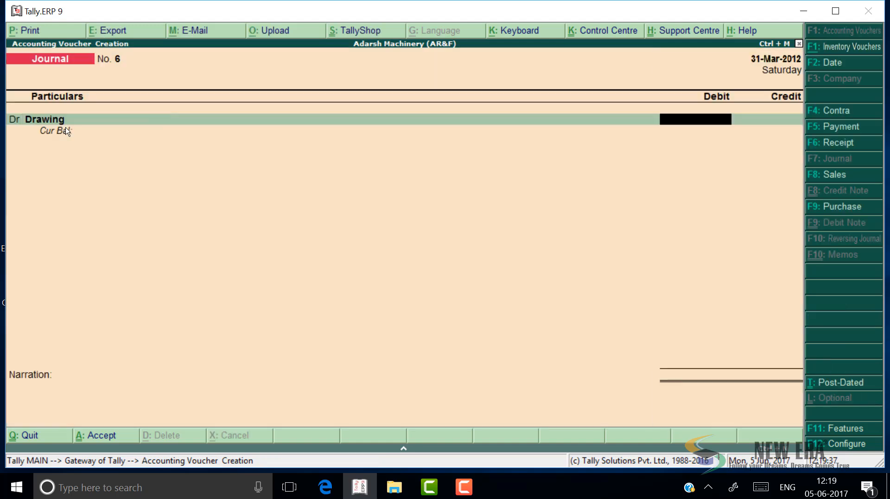
- Debit Drawing with 12,000 and choose Life Insurance as the credit account
type("12000")
key("Return")
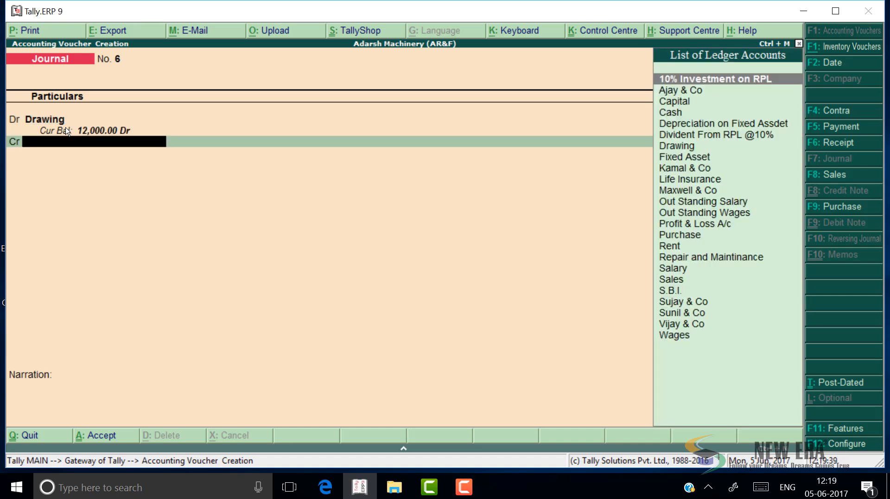
type("Li")
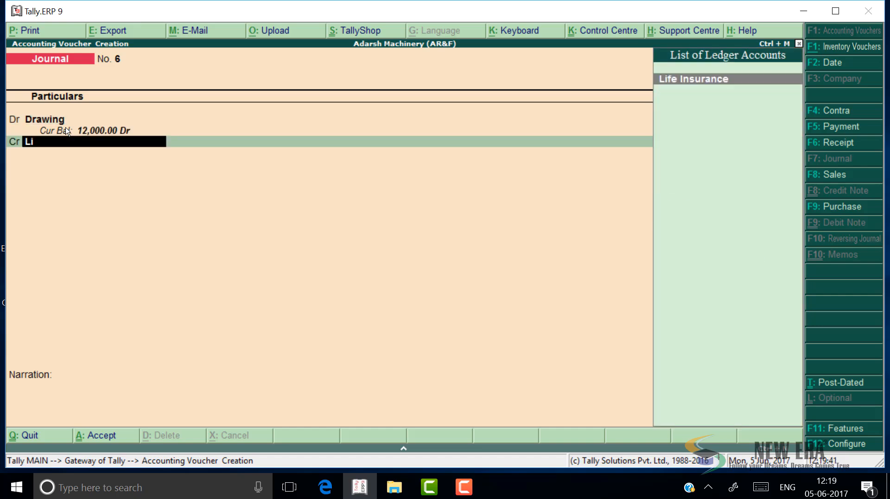
key("Return")
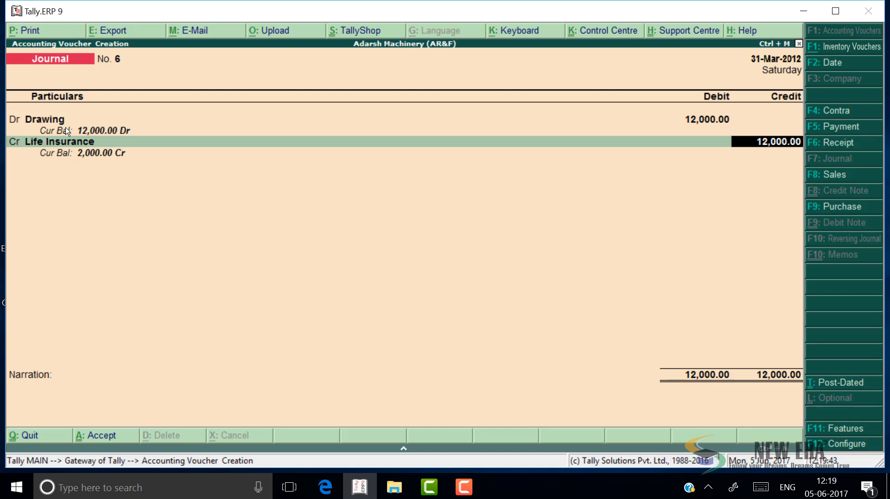
- Correct the Drawing debit amount to 10,000, keeping Life Insurance as the credit account
key("BackSpace")
key("BackSpace")
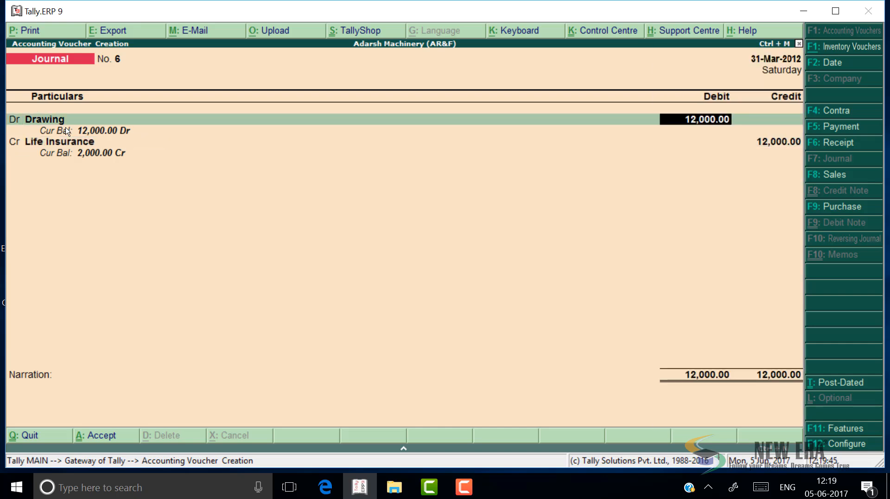
key("BackSpace")
key("Return")
key("Return")
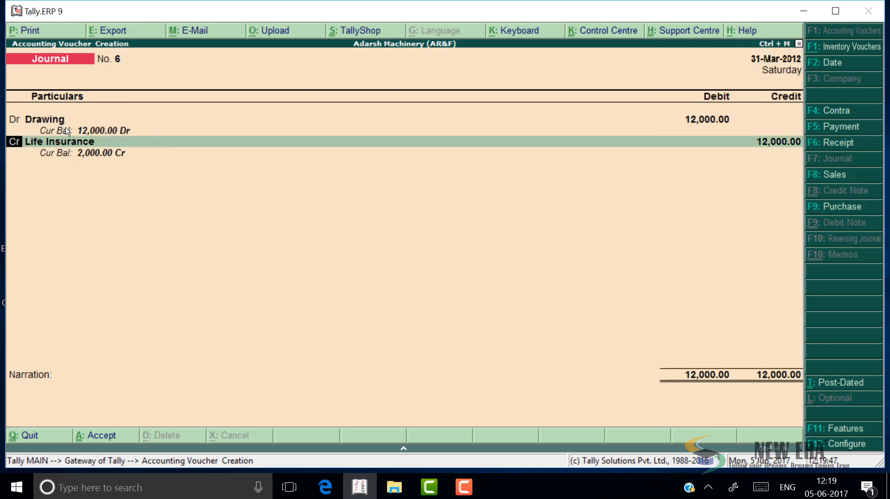
key("BackSpace")
type("10000")
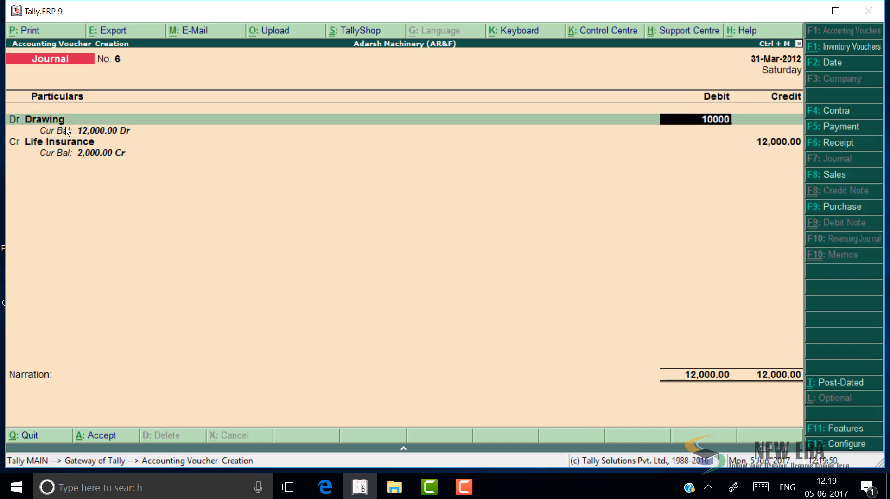
key("Return")
key("Return")
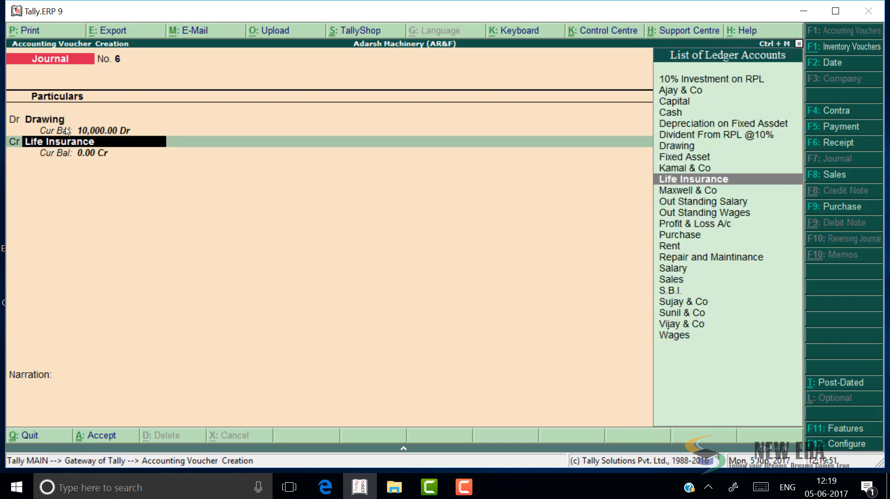
- Add the narration "Being entry rectified" to the Drawing journal voucher, save it and leave voucher entry
key("Return")
key("Return")
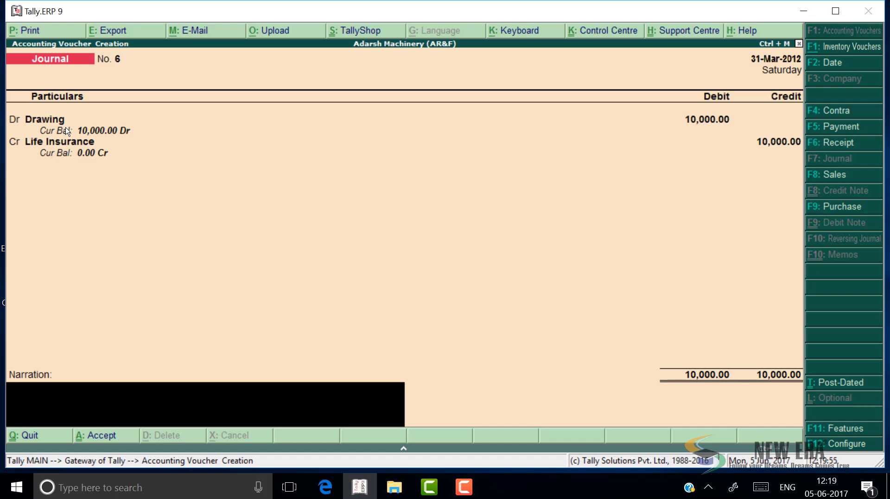
type("Being entry rectified")
key("Return")
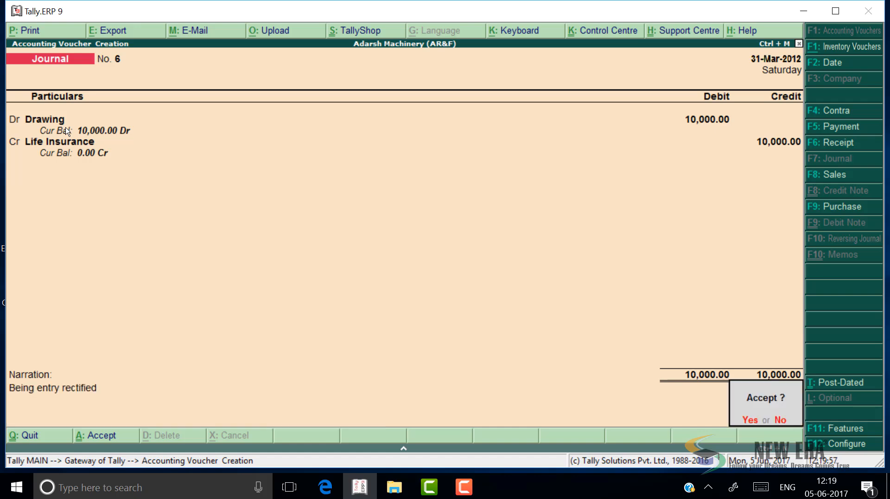
key("Return")
key("Escape")
key("Return")
key("Escape")
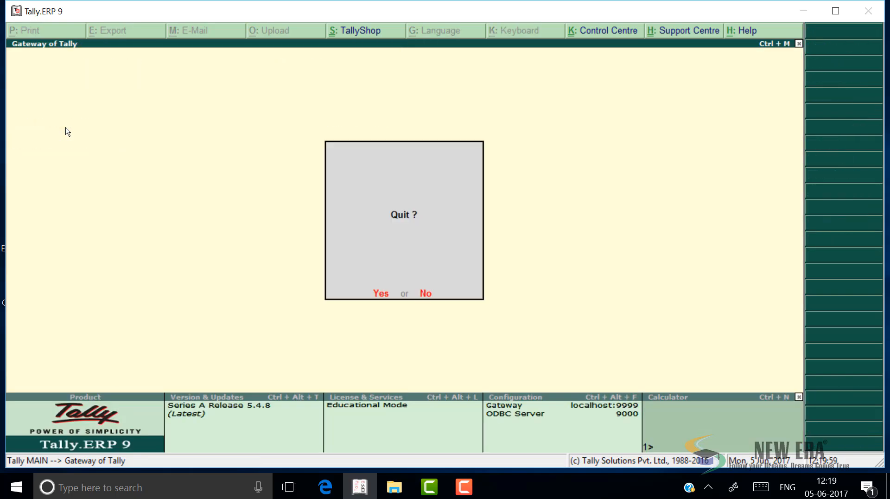
key("Escape")
- Show the Profit & Loss A/c in detail and view the Rent ledger's monthly summary
key("p")
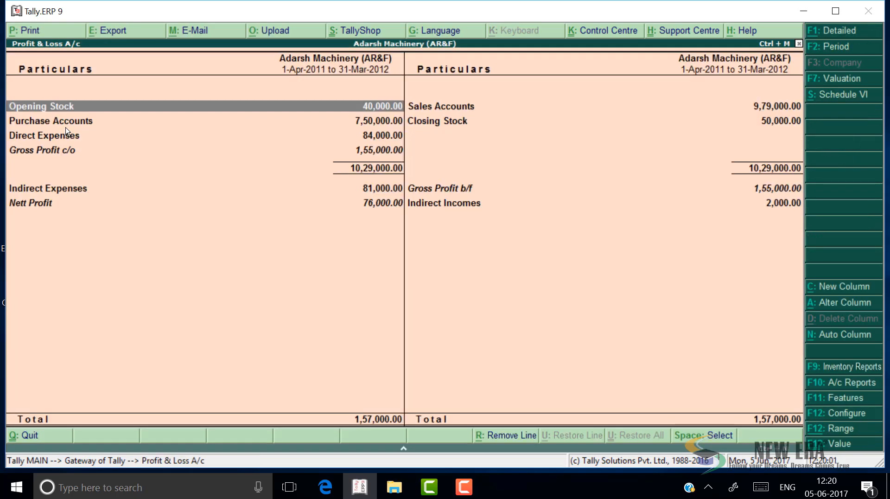
key("alt+F1")
key("Down")
key("Down")
key("Down")
key("Down")
key("Down")
key("Down")
key("Down")
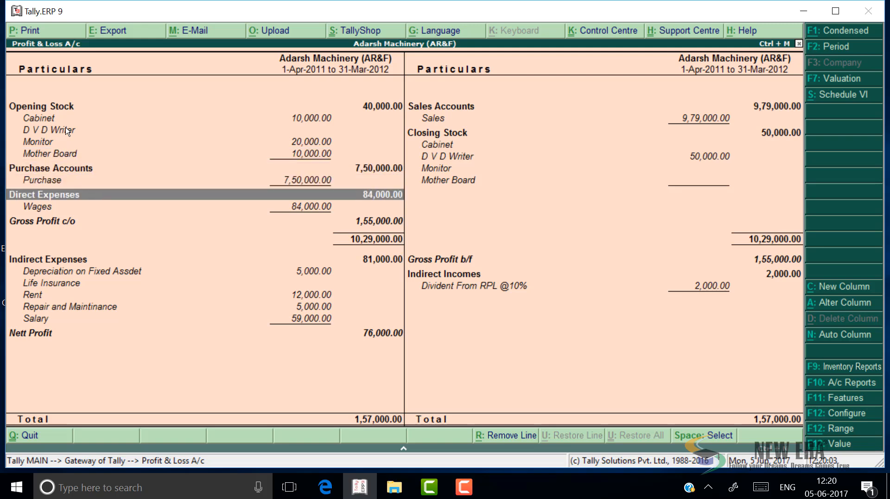
key("Down")
key("Down")
key("Down")
key("Down")
key("Down")
key("Return")
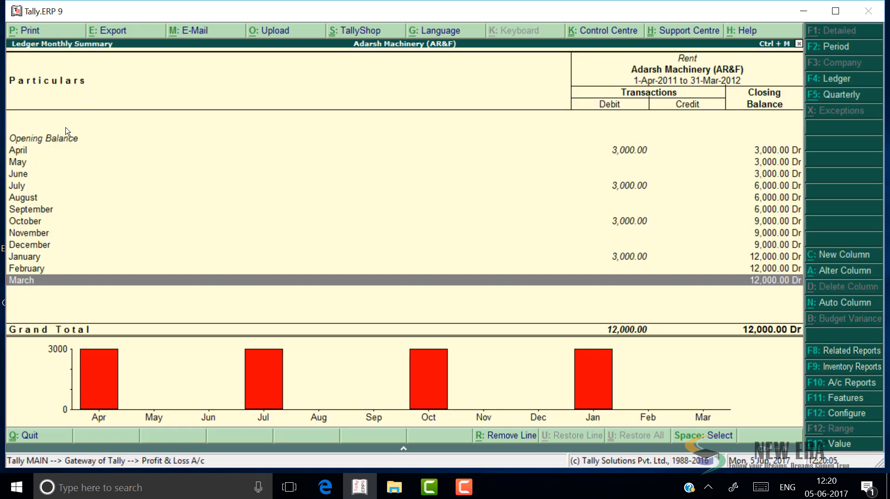
- Check the narration of the April rent payment voucher, and return to the Rent monthly summary
key("Up")
key("Up")
key("Up")
key("Up")
key("Up")
key("Up")
key("Up")
key("Up")
key("Up")
key("Up")
key("Up")
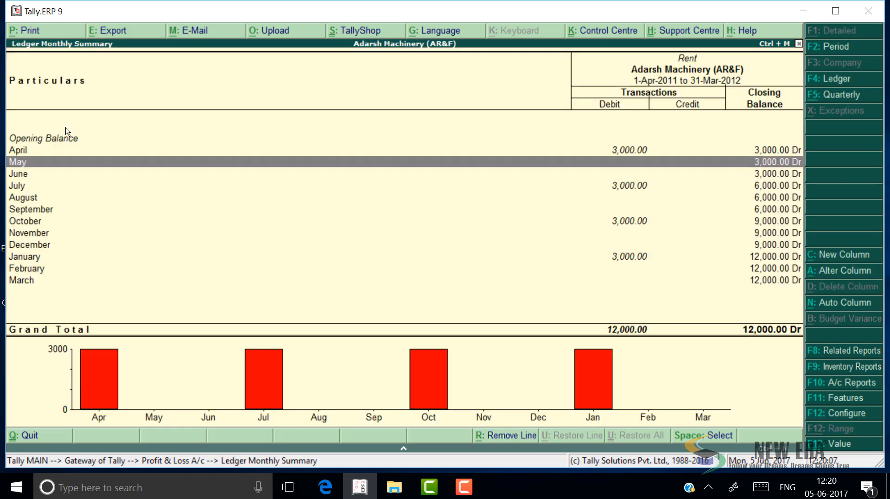
key("Return")
key("Return")
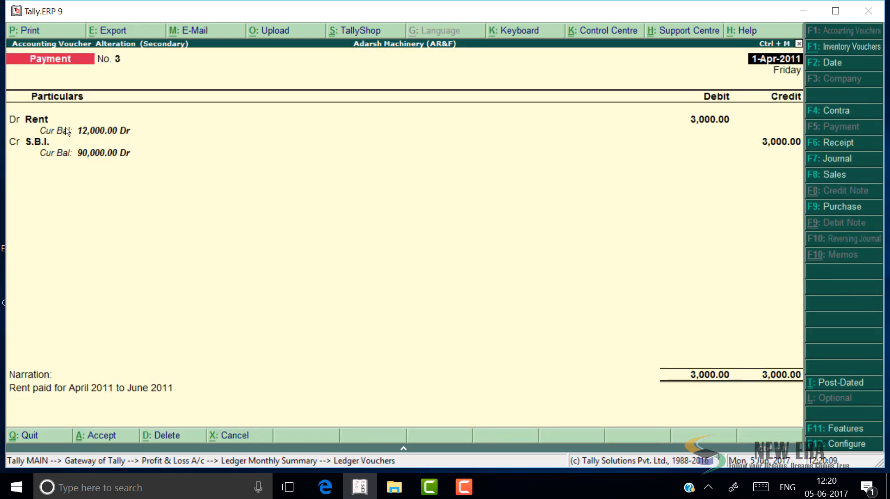
key("Escape")
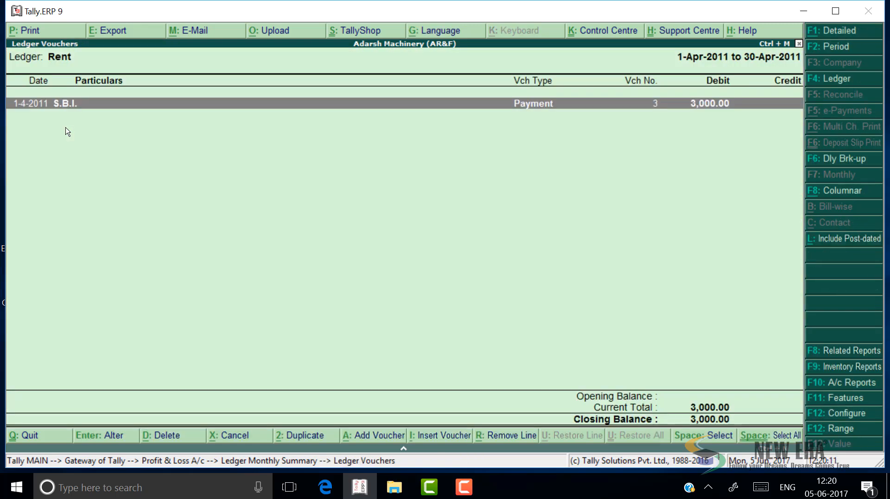
key("Escape")
- Check the narration of the January rent payment voucher, and return to the Profit & Loss A/c
key("Down")
key("Down")
key("Down")
key("Down")
key("Down")
key("Down")
key("Down")
key("Down")
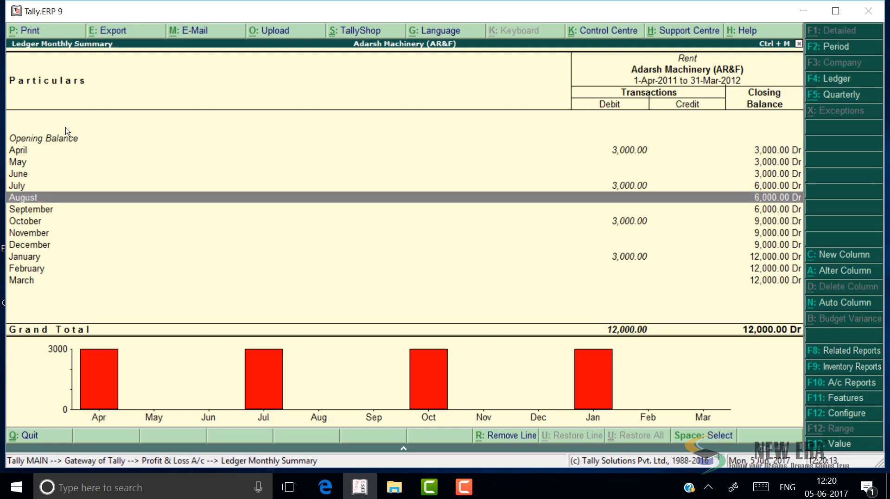
key("Return")
key("Return")
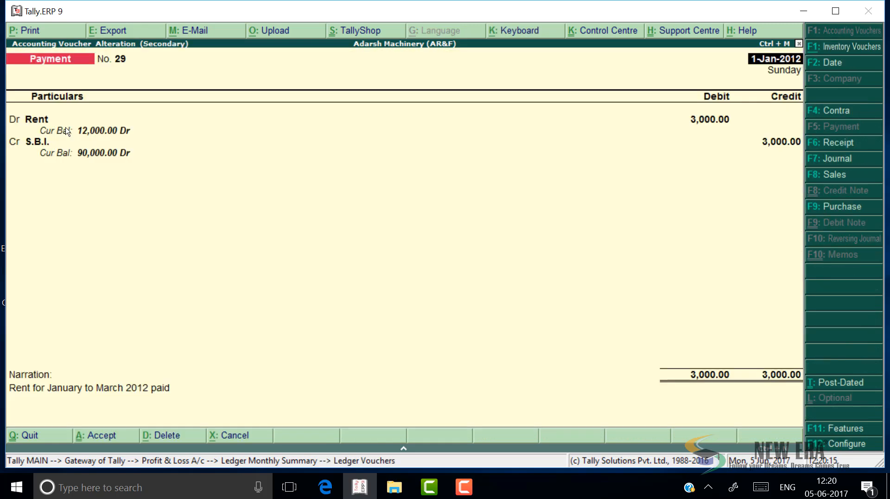
key("Escape")
key("Return")
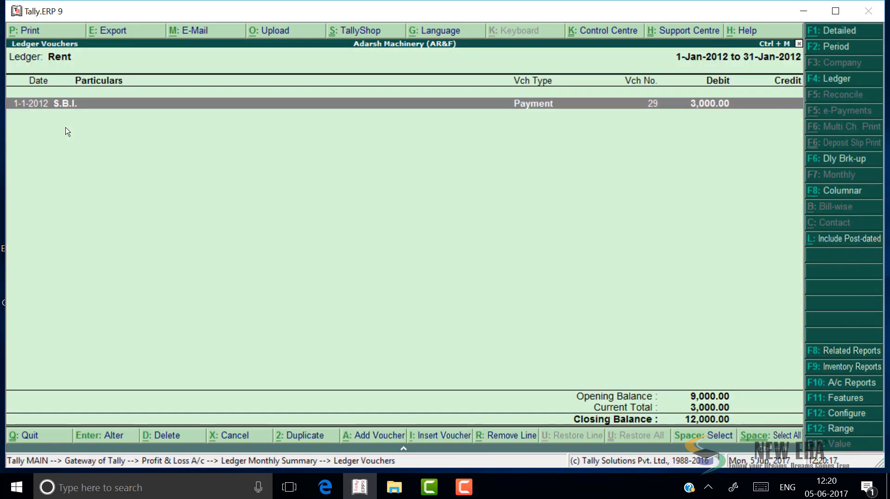
key("Escape")
key("Escape")
- Review the monthly summary of the Repair and Maintinance ledger, and close it
key("Down")
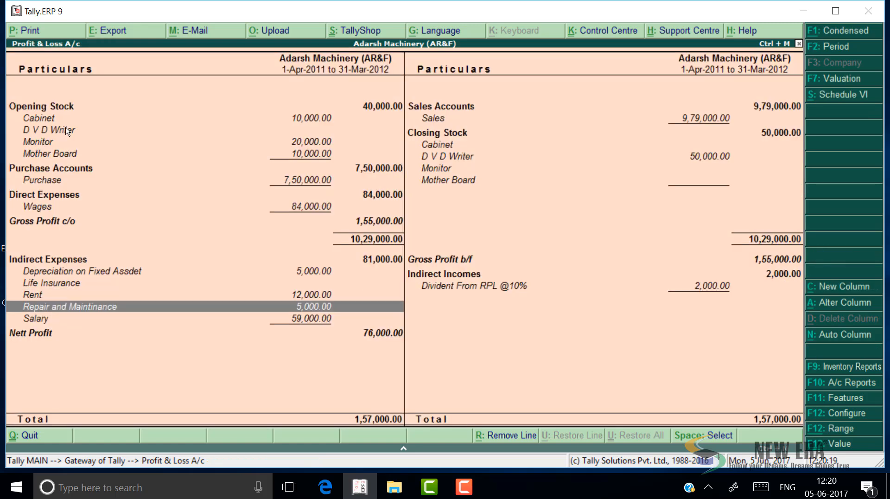
key("Return")
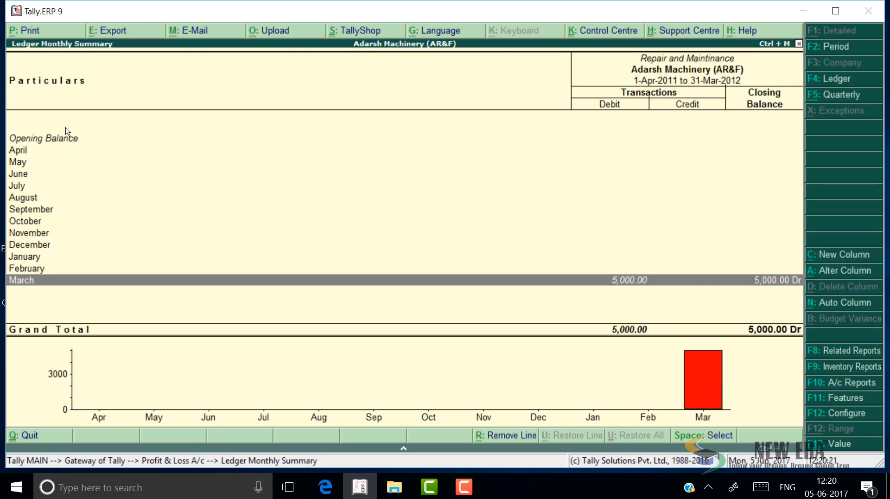
key("Escape")
- Compare the monthly debit amounts in the Salary ledger's monthly summary, from March back to April
key("Down")
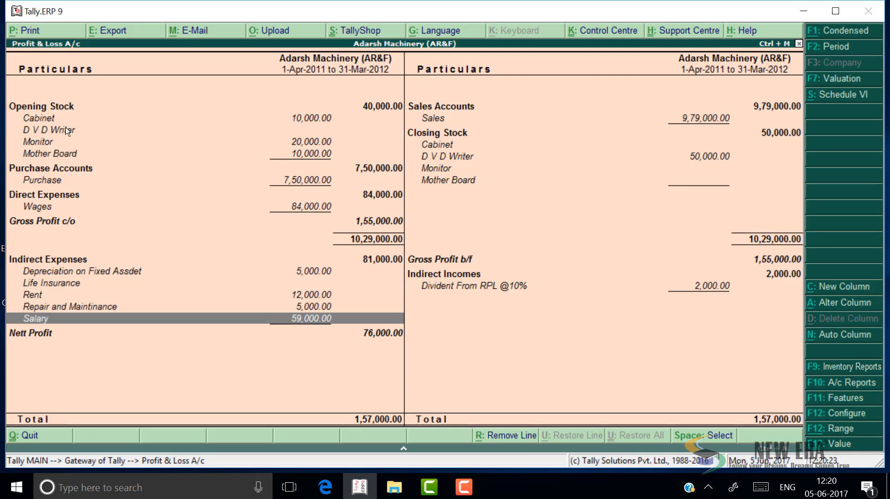
key("Return")
key("Up")
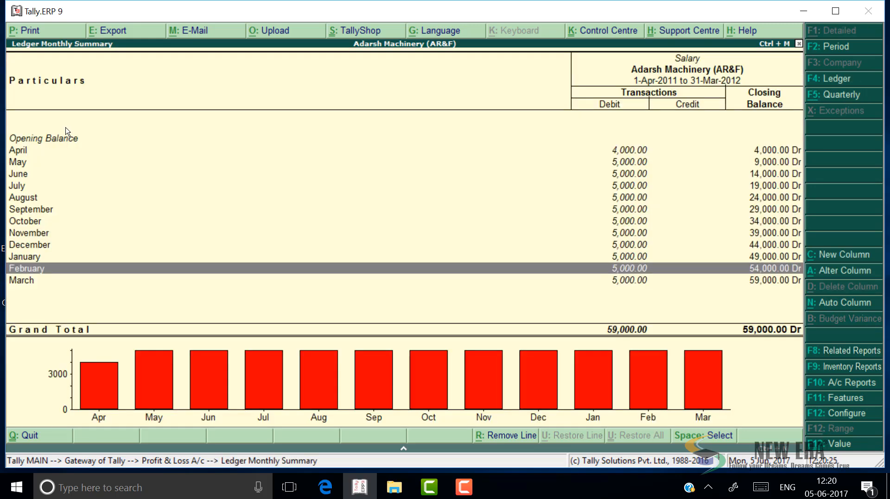
key("Up")
key("Up")
key("Up")
key("Up")
key("Up")
key("Up")
key("Up")
key("Up")
key("Up")
key("Up")
key("Down")
key("Down")
key("Down")
key("Down")
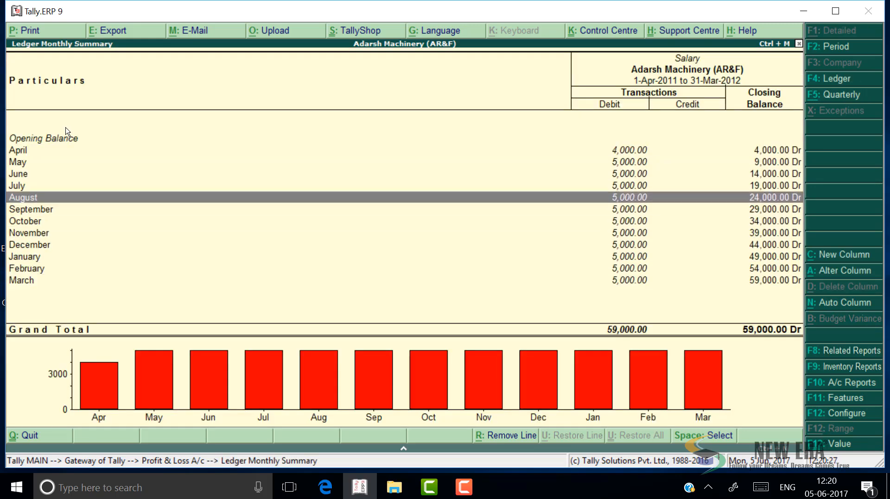
key("Up")
key("Up")
key("Up")
key("Up")
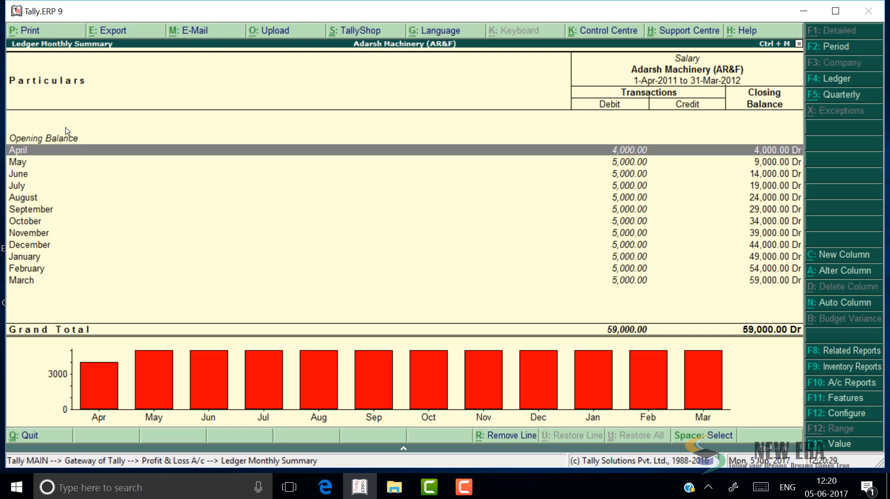
- Check which month the April salary payment voucher covers, and close the voucher and its reports
key("Return")
key("Return")
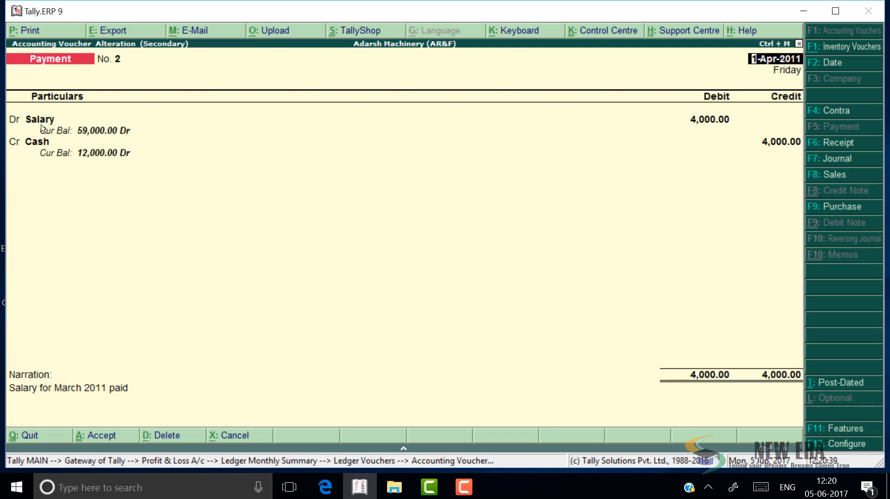
key("Escape")
key("Escape")
key("Escape")
key("Escape")
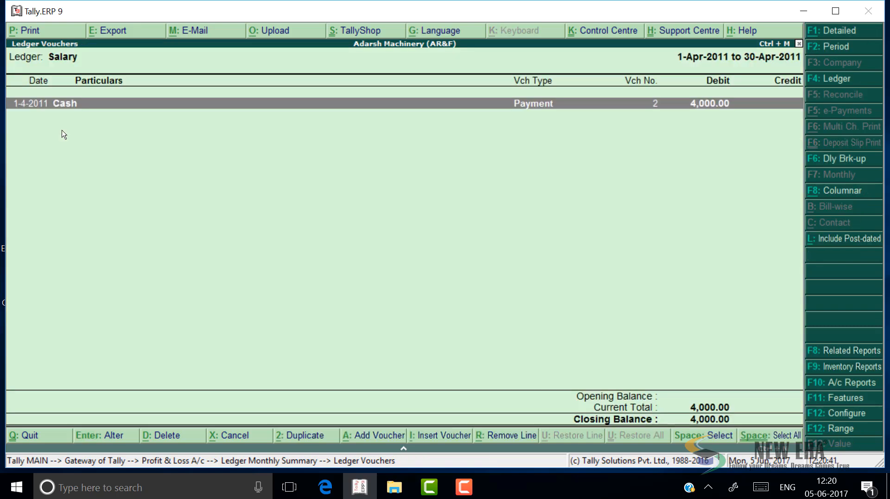
- Start a new Journal voucher in accounting voucher entry
key("Up")
key("Up")
key("Up")
key("Up")
key("Up")
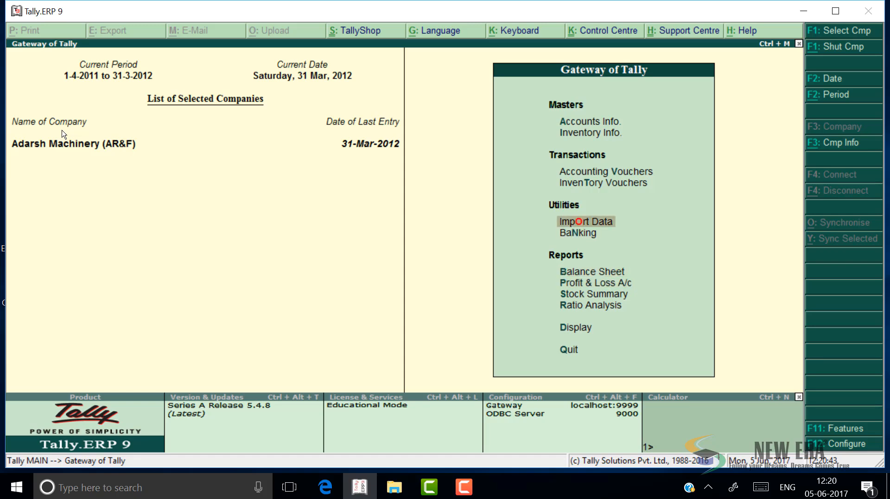
key("Return")
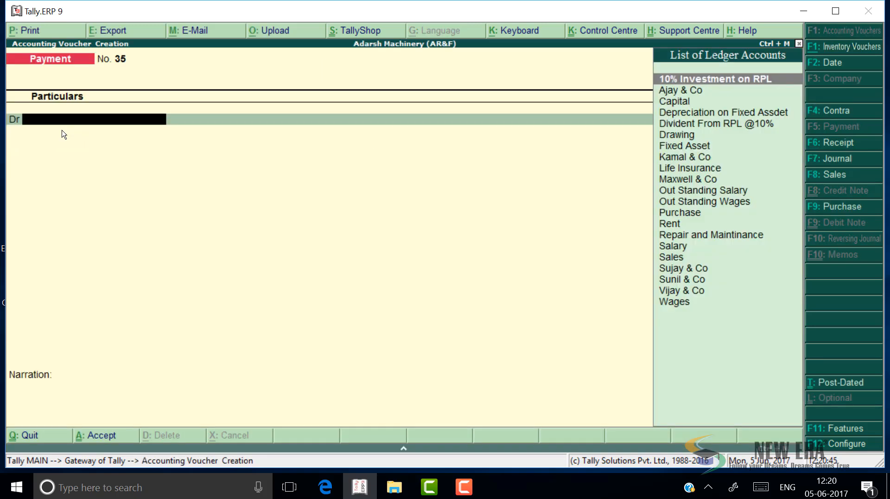
key("F7")
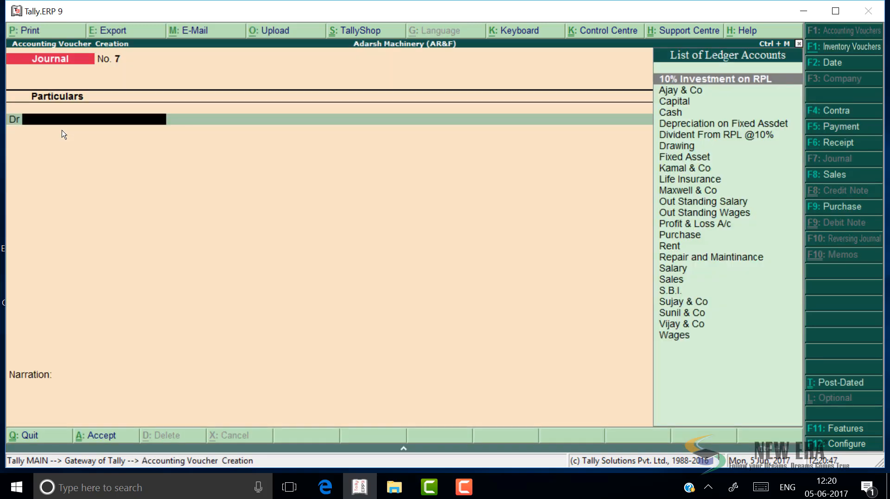
key("alt+c")
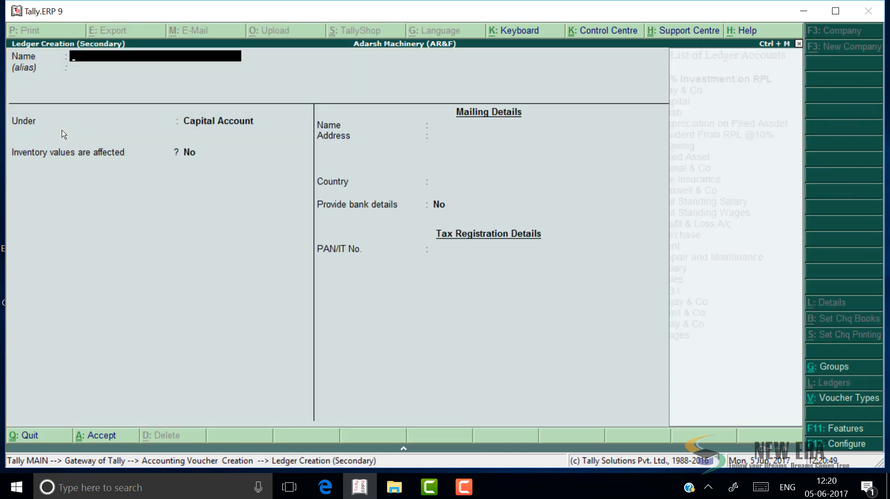
type("O/s")
key("BackSpace")
key("BackSpace")
key("BackSpace")
key("Escape")
type("y")
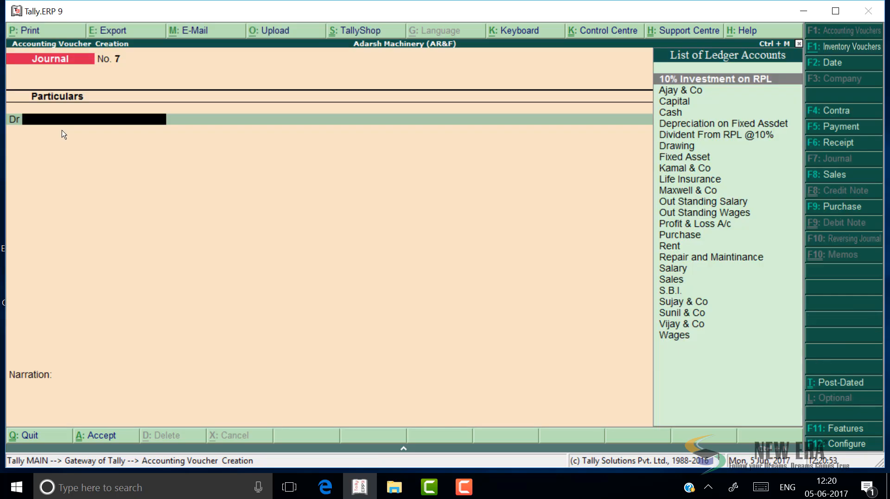
- Debit the Out Standing Salary ledger with 4,000
type("O")
key("Down")
key("Up")
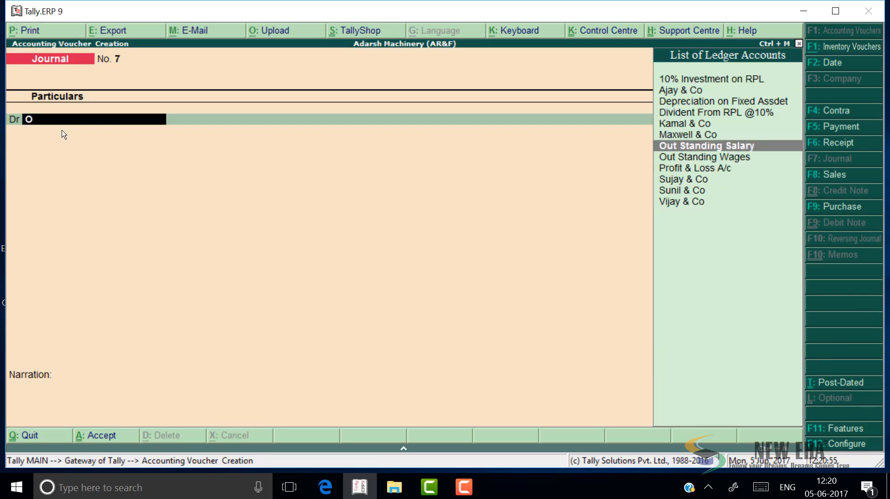
key("Return")
type("4000")
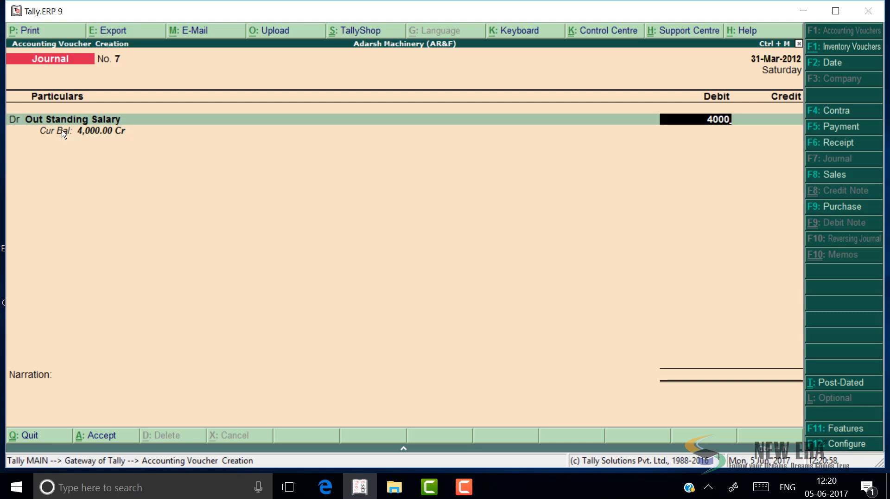
key("Return")
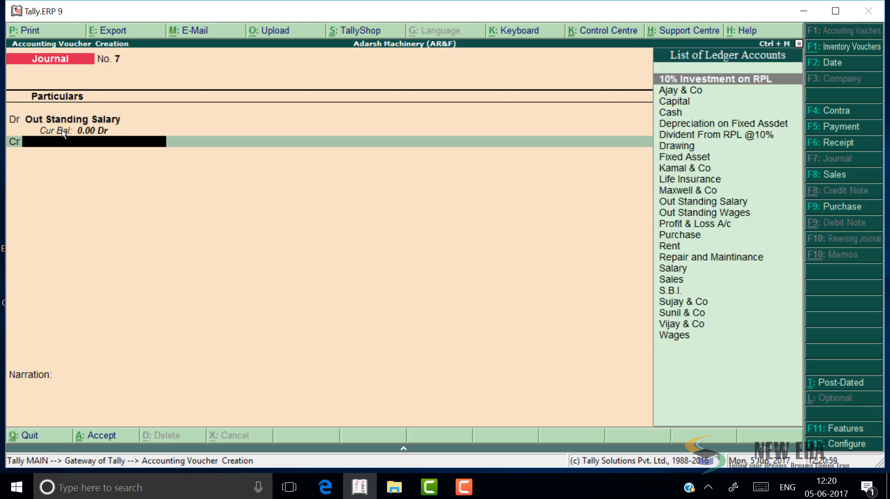
- Credit the Salary ledger with 4,000
type("sa")
key("Down")
key("Down")
key("Return")
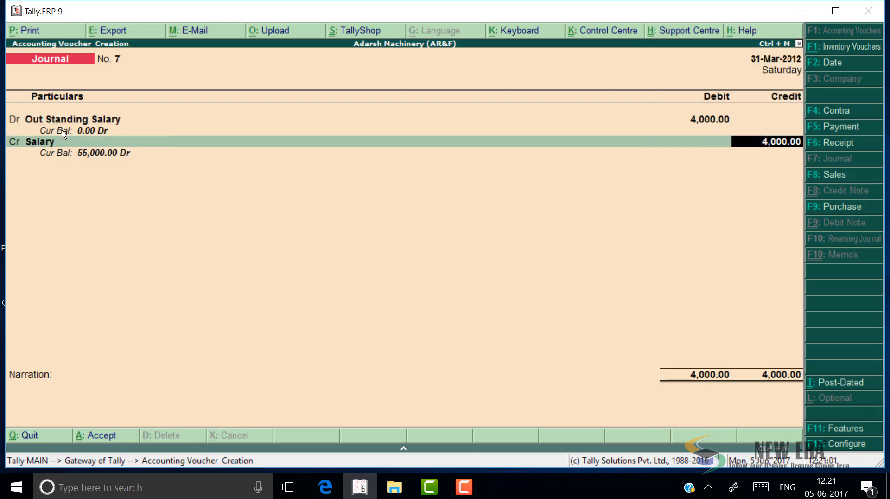
key("Return")
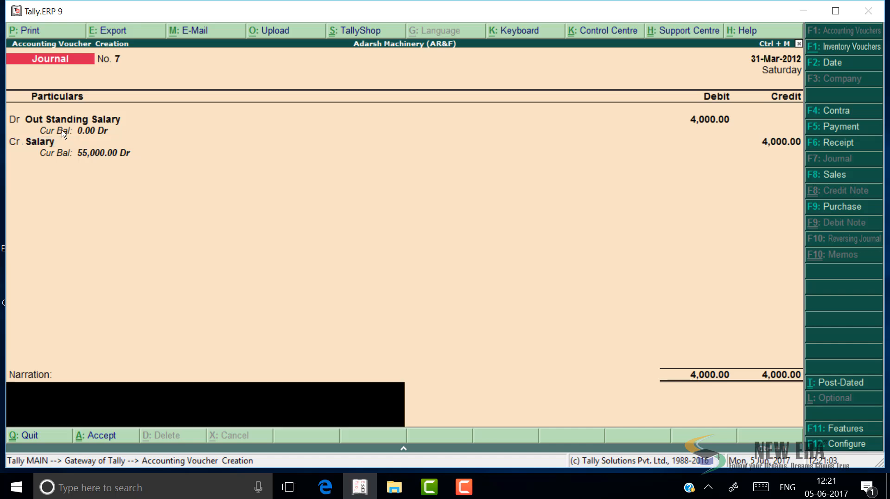
- Add the narration "Being entry rectified" to the salary journal voucher, save it and leave voucher entry
type("Being entry rectified")
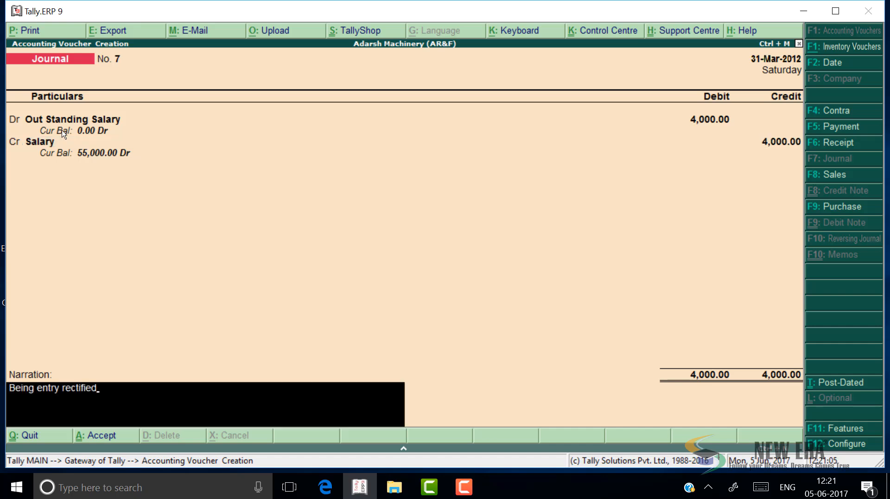
key("Return")
key("Return")
key("Escape")
key("Escape")
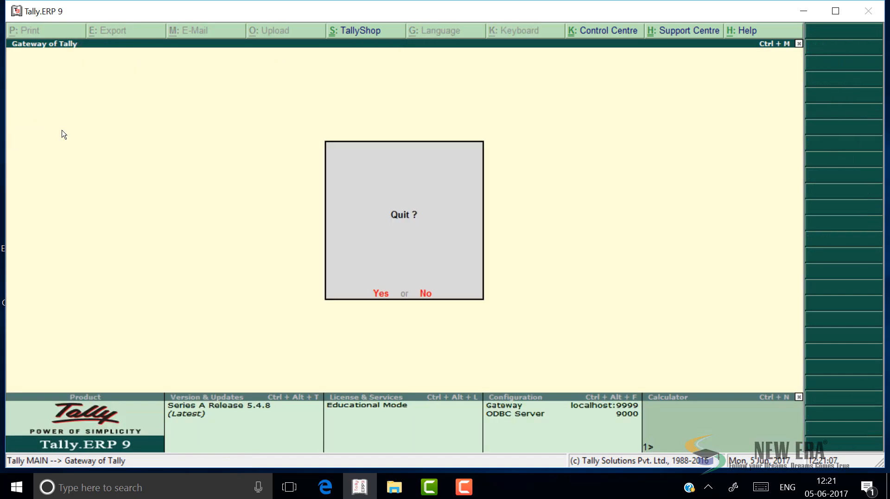
key("Escape")
- Check the Salary amount under Indirect Expenses in the detailed Profit & Loss A/c
key("p")
key("alt+F1")
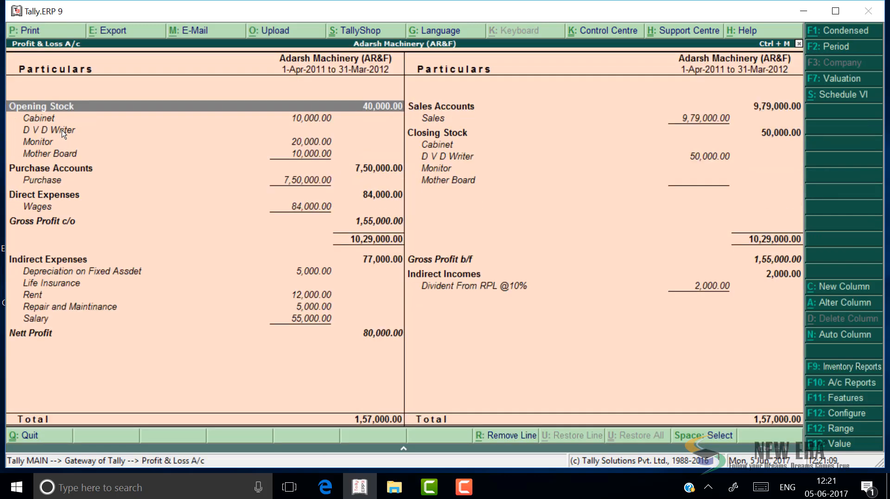
left_click(64, 134)
key("Down")
key("Down")
key("Down")
key("Down")
key("Down")
key("Down")
key("Down")
key("Down")
key("Down")
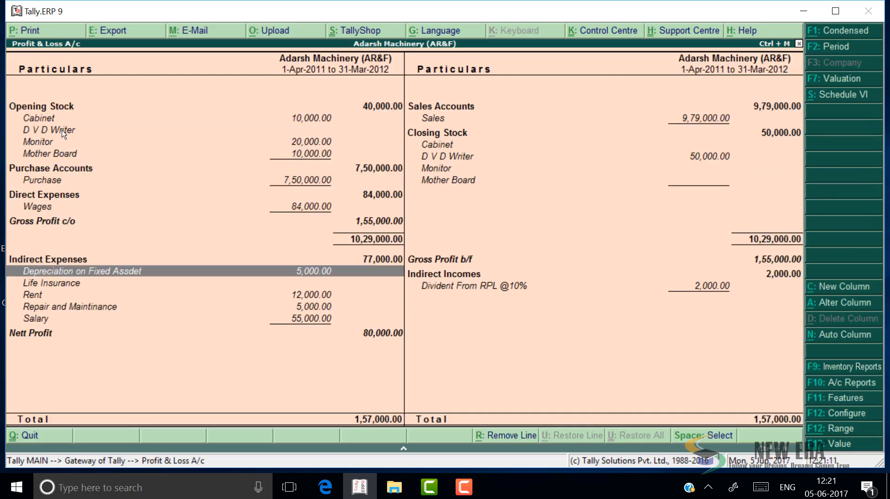
key("Down")
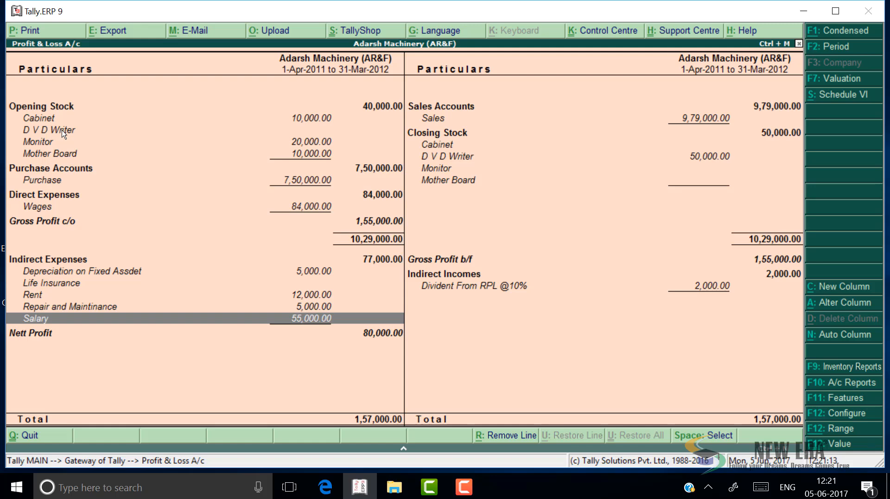
- Examine the Salary ledger's March vouchers, including the narration of the 5,000 cash payment, and return to the Gateway of Tally
key("Return")
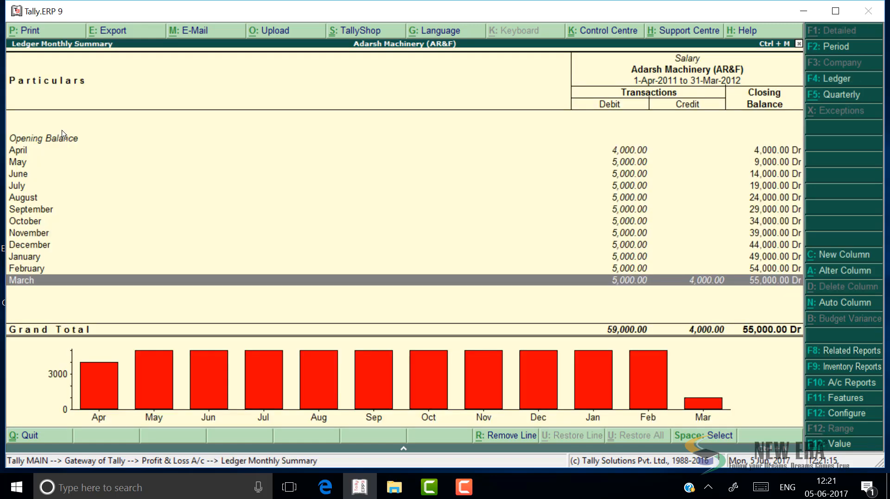
key("Return")
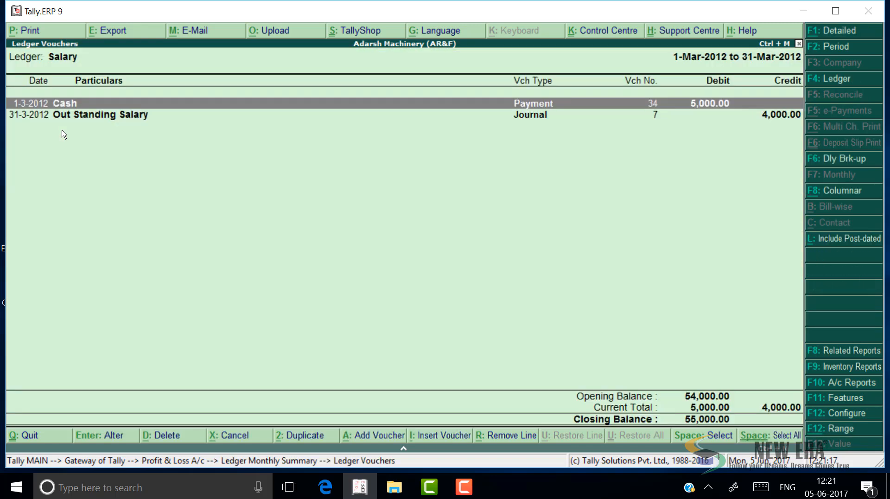
key("Return")
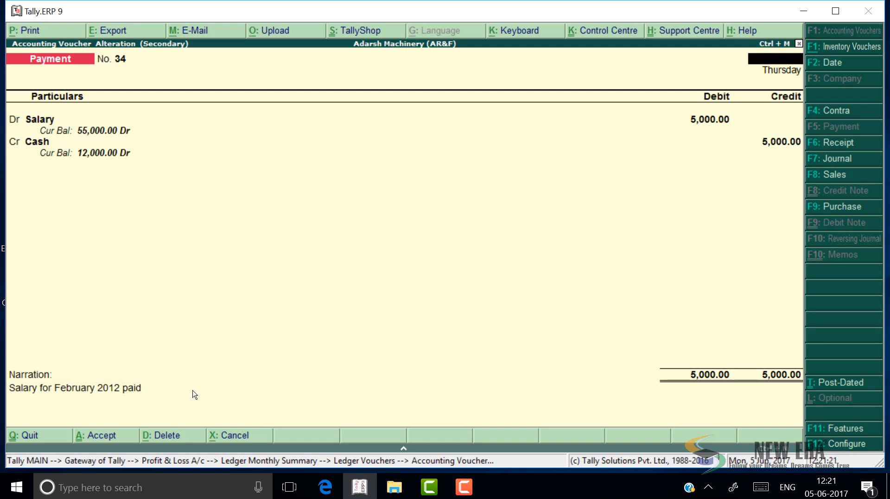
key("Escape")
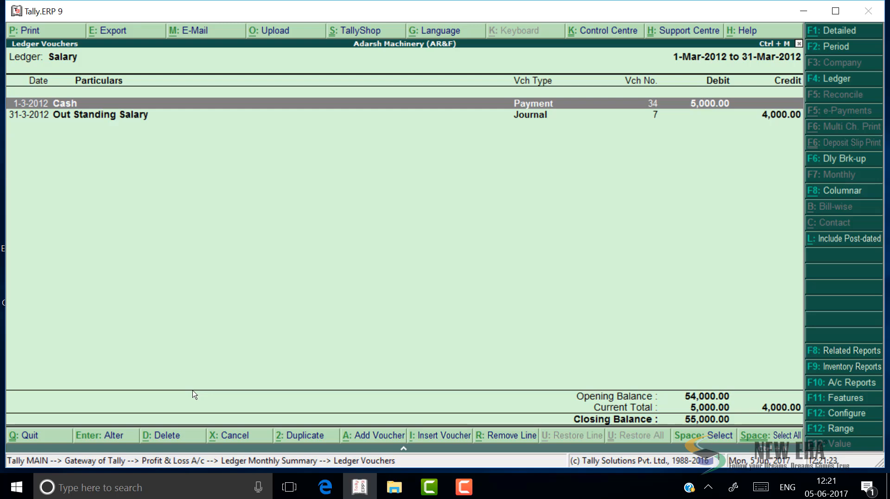
key("Escape")
key("Escape")
key("Escape")
key("Escape")
key("Escape")
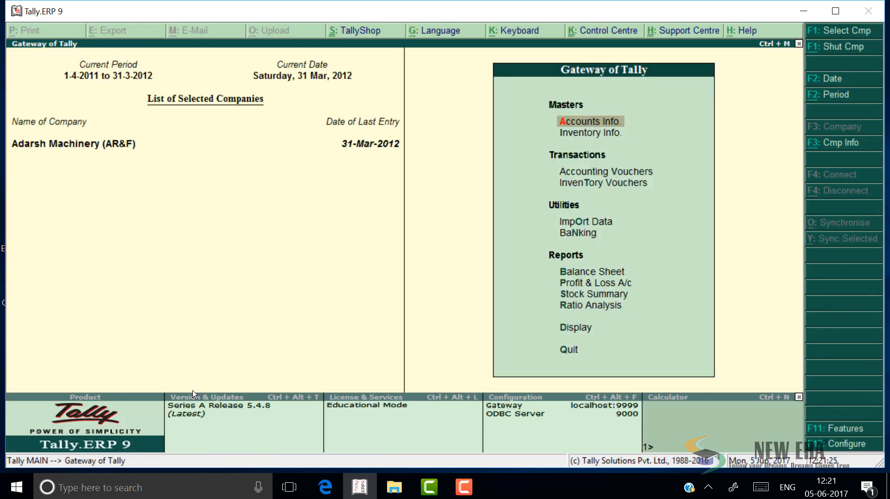
- Start a new journal voucher debiting the Salary ledger with 5,000
key("Down")
key("Down")
key("Return")
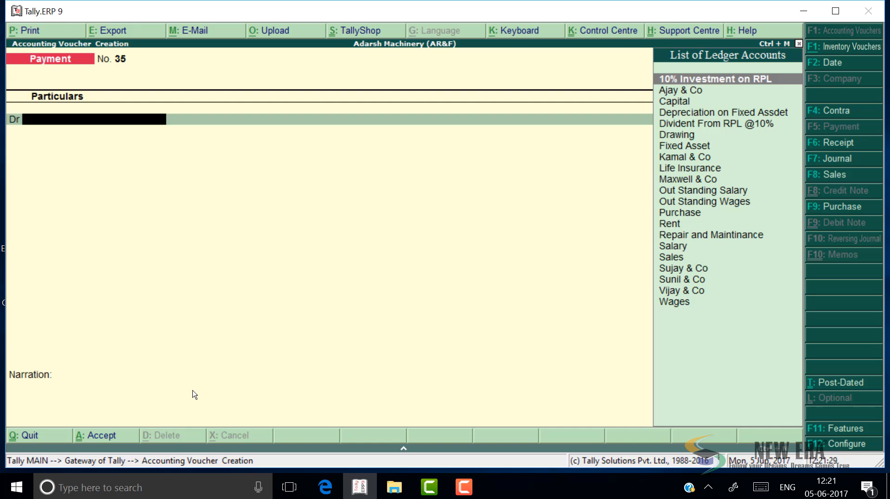
key("F7")
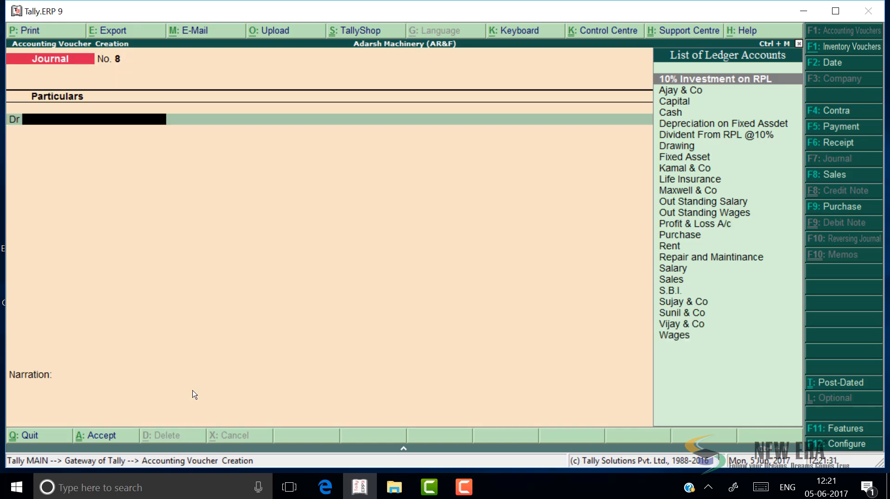
type("Sal")
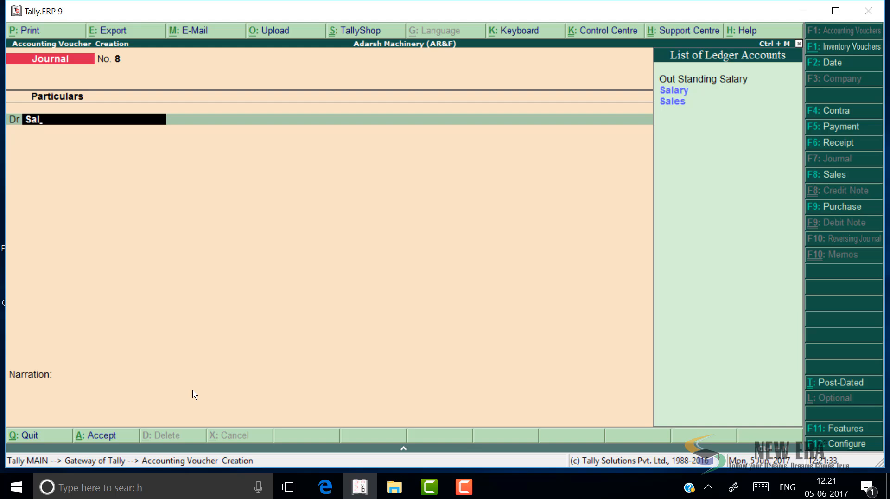
key("Return")
type("5000")
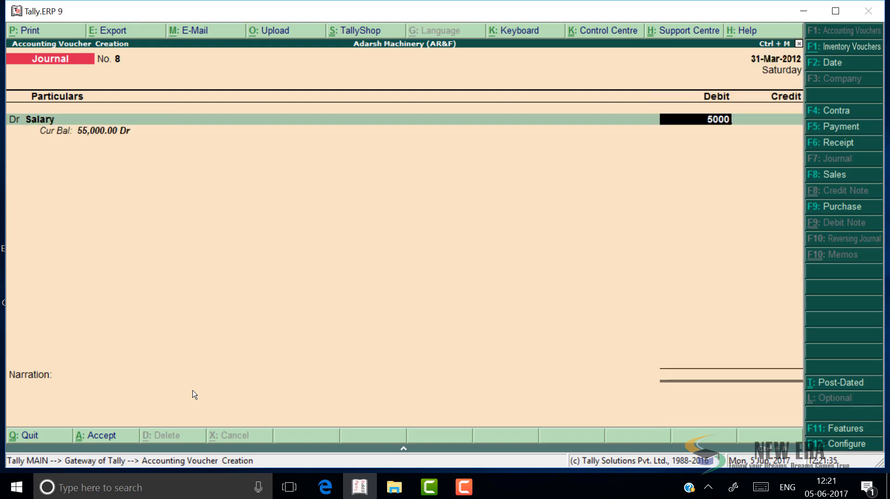
key("Return")
key("Return")
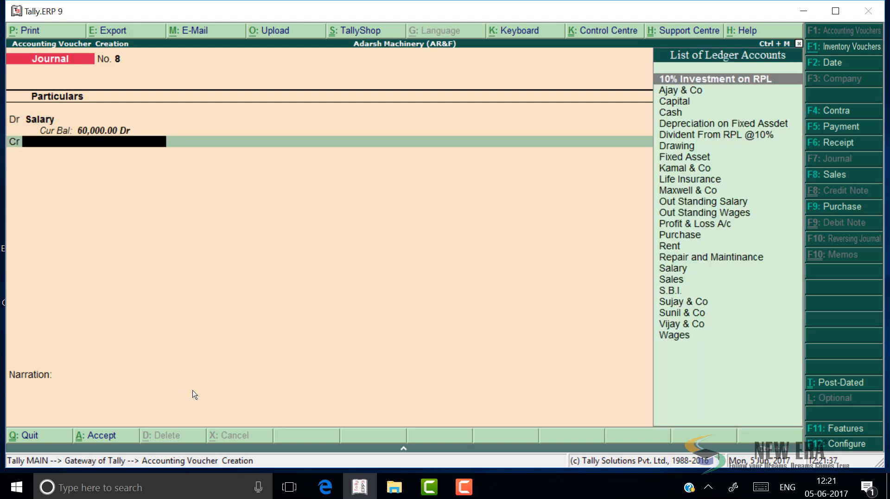
- Credit the Out Standing Salary ledger with 5,000 in the journal voucher
type("O")
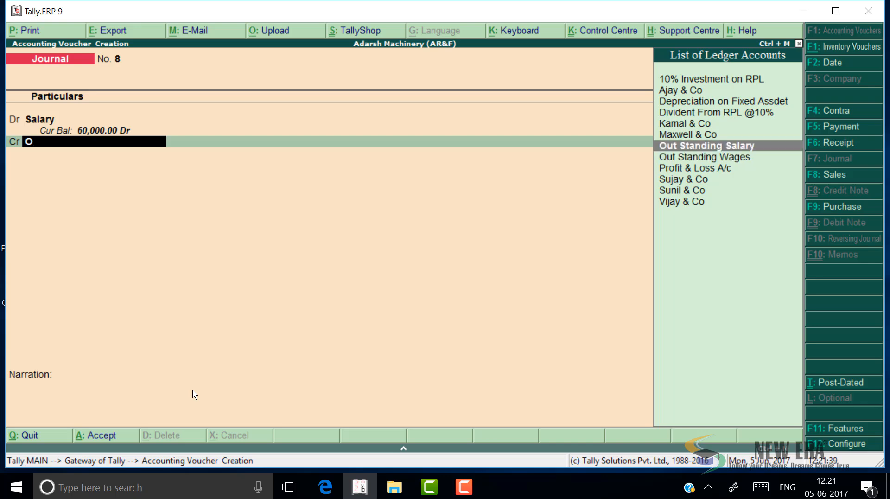
key("Return")
key("Return")
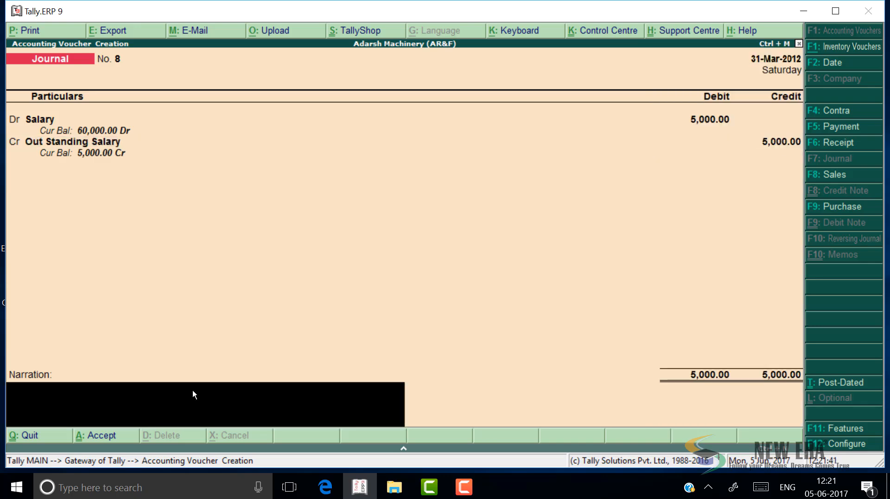
- Add the narration "Being salary due for the month of march", save the journal voucher and leave voucher entry
type("Being salary due")
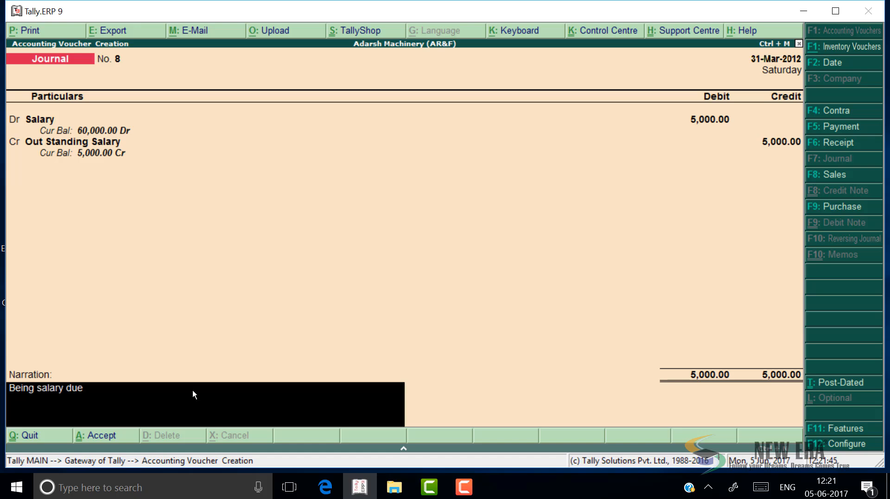
type(" for the month of marc")
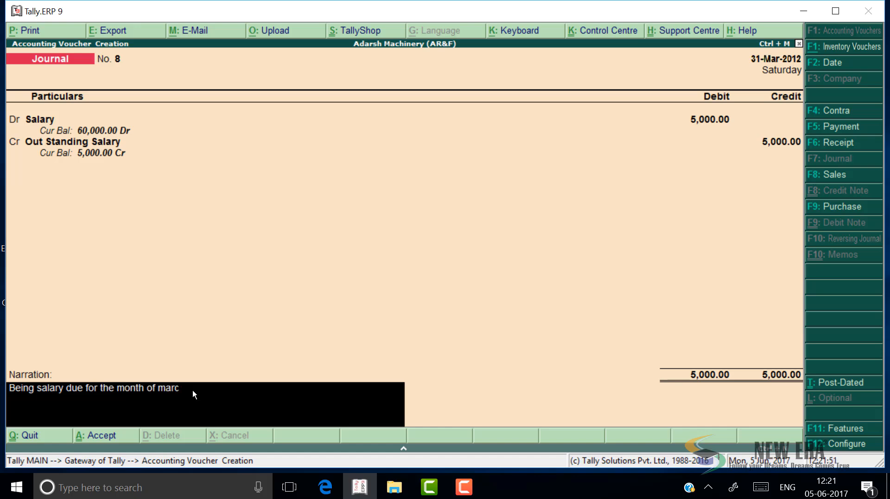
type("h")
key("Return")
key("Return")
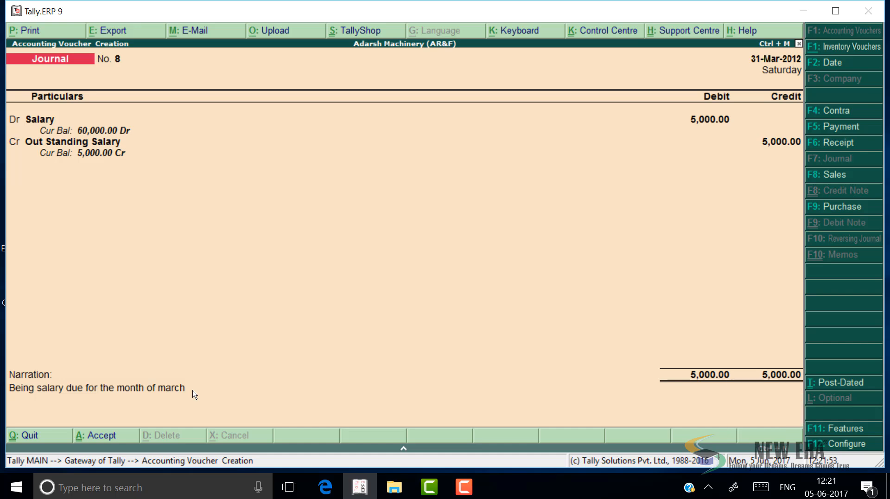
key("Escape")
key("Escape")
key("Escape")
- Review the Salary amount and the other expenses in the detailed Profit & Loss A/c
key("Down")
key("Down")
key("Down")
key("Down")
key("Down")
key("Down")
key("Down")
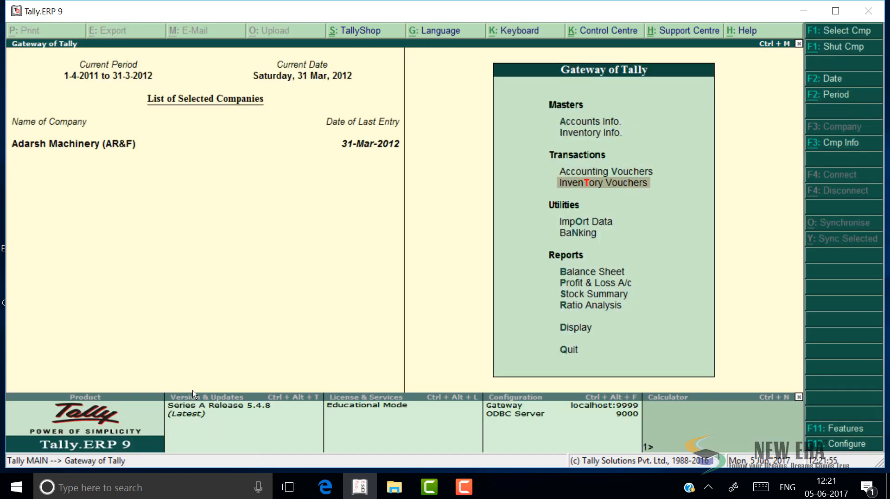
key("Return")
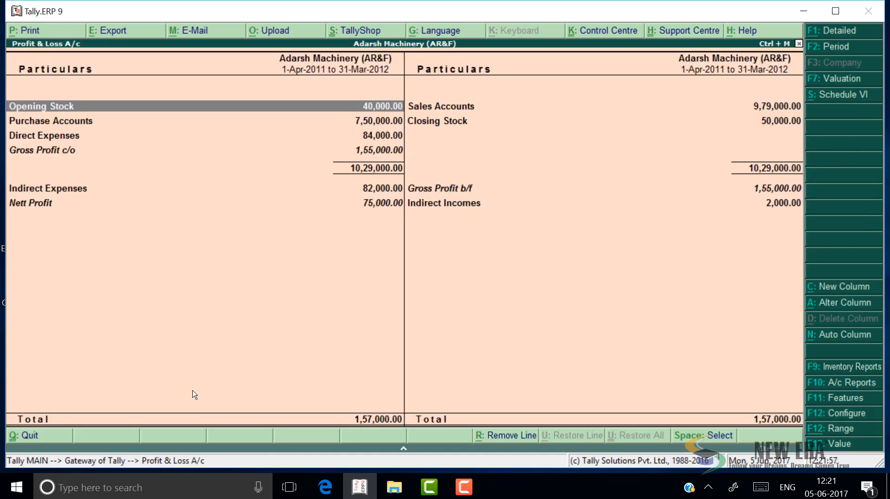
key("alt+F1")
key("Down")
key("Down")
key("Down")
key("Down")
key("Down")
key("Down")
key("Down")
key("Down")
key("Down")
key("Down")
key("Down")
key("Down")
key("Down")
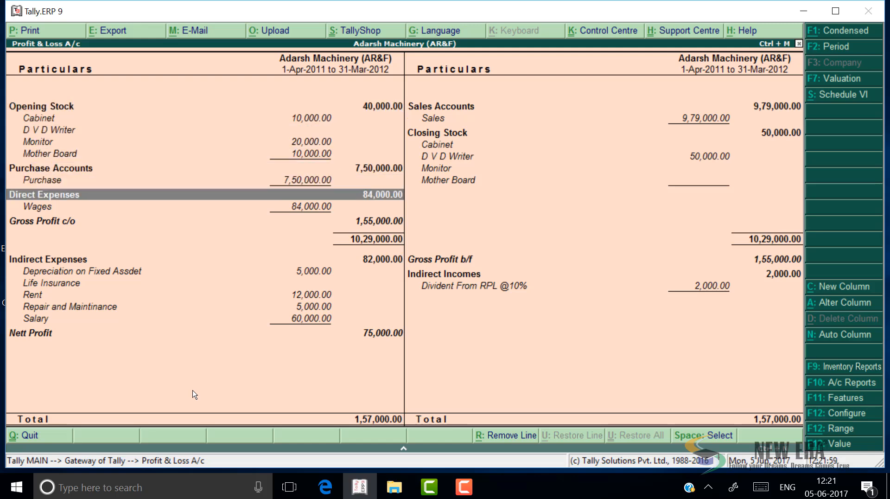
key("Right")
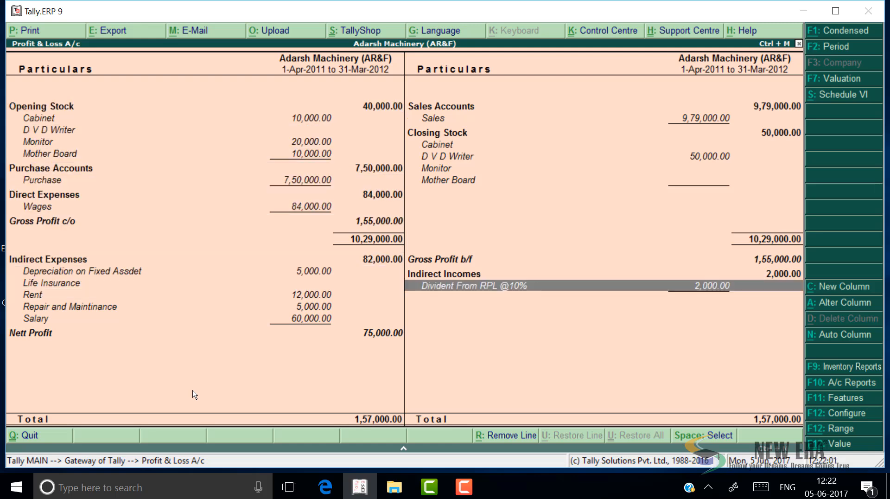
key("Return")
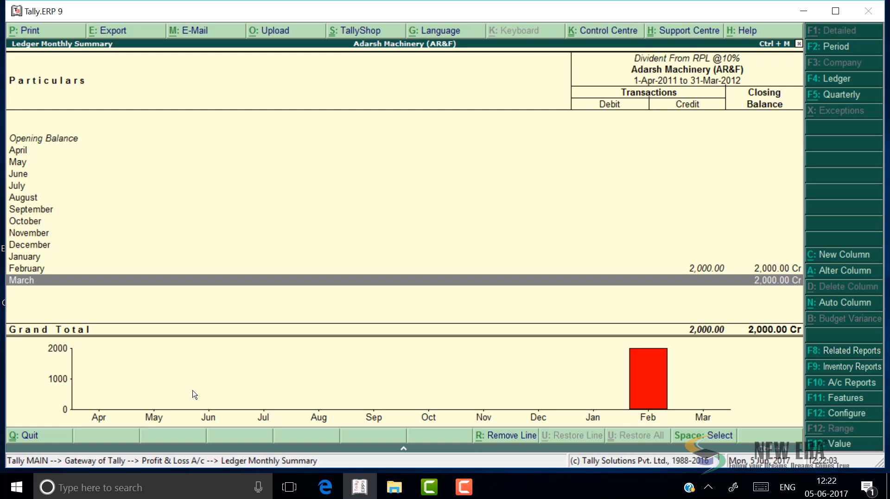
key("Up")
key("Return")
key("Return")
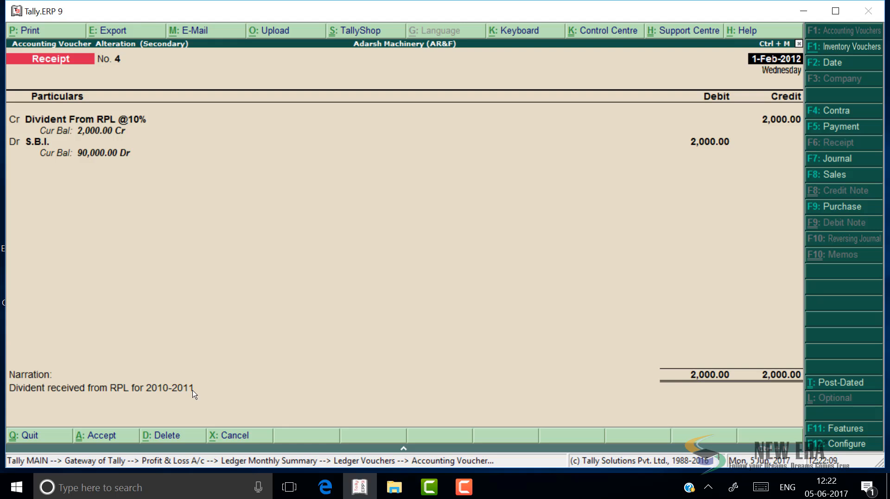
key("F2")
key("Escape")
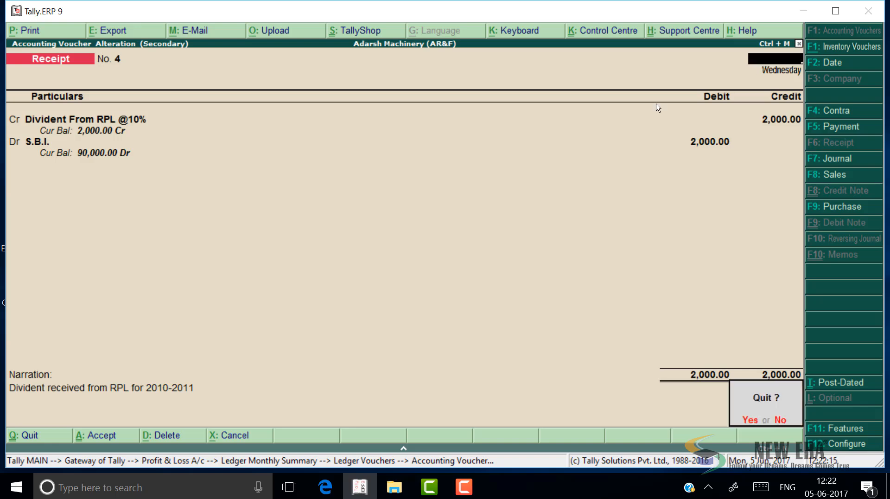
key("y")
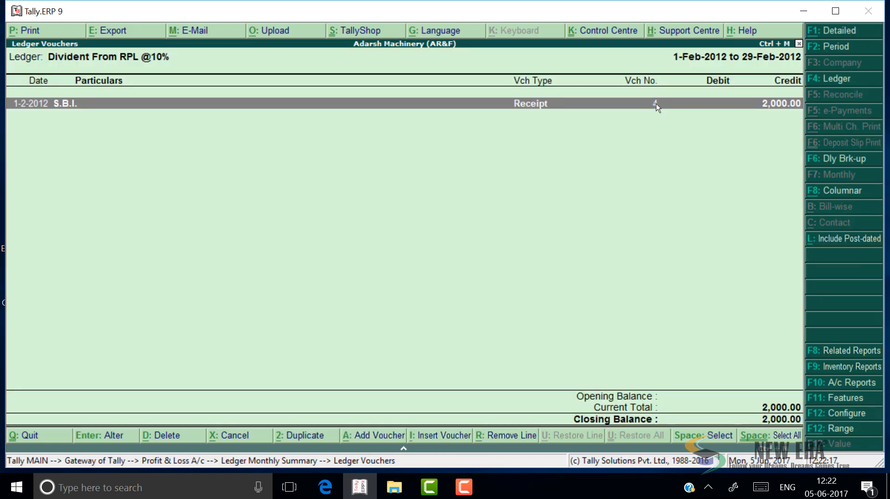
- Switch to the 10% Investment on RPL ledger, inspect its February payment voucher and return to the Profit & Loss A/c
key("F4")
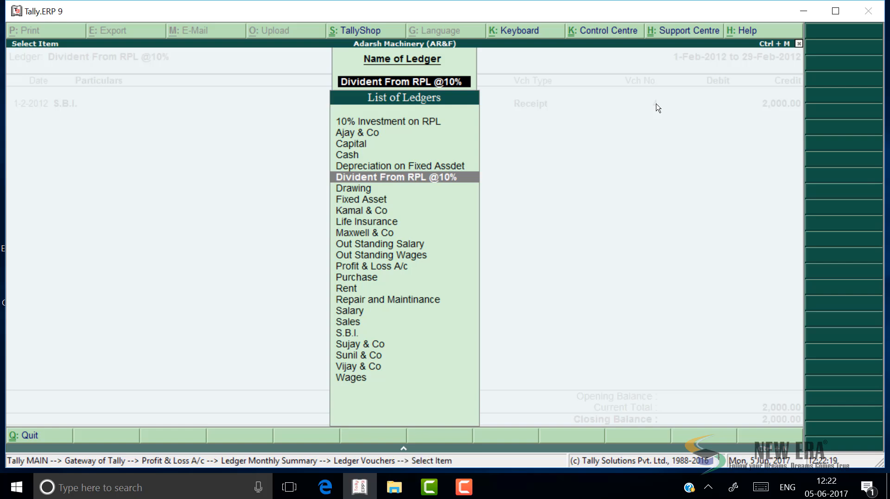
type("Rpl")
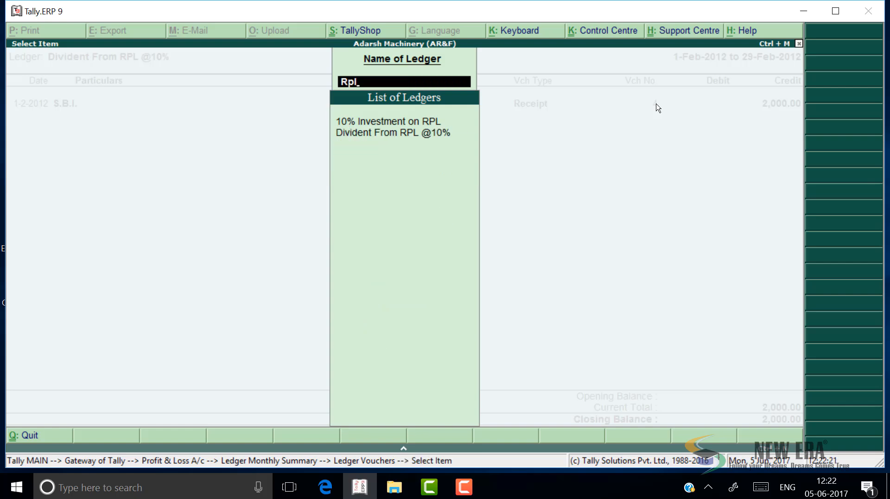
key("Return")
key("Return")
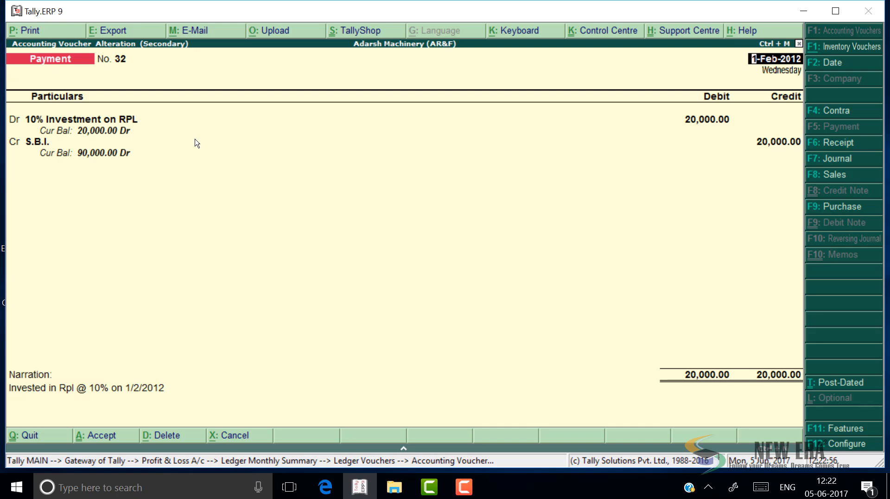
key("BackSpace")
key("Escape")
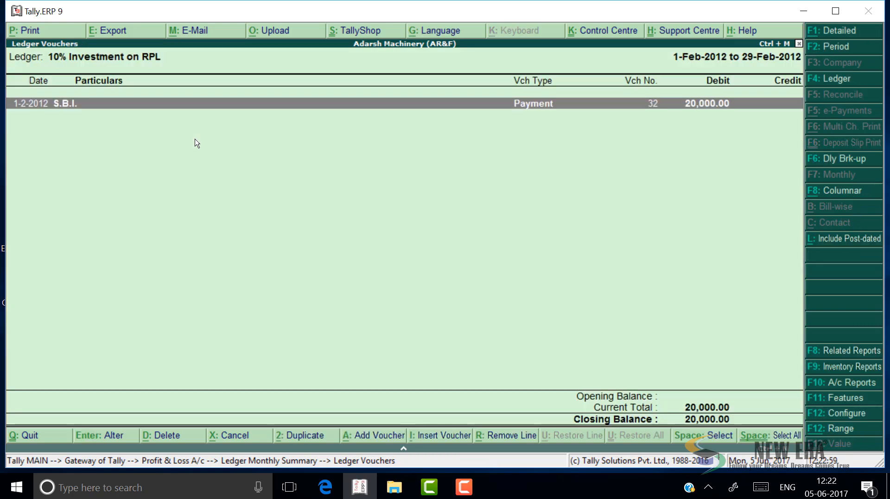
key("Escape")
key("Escape")
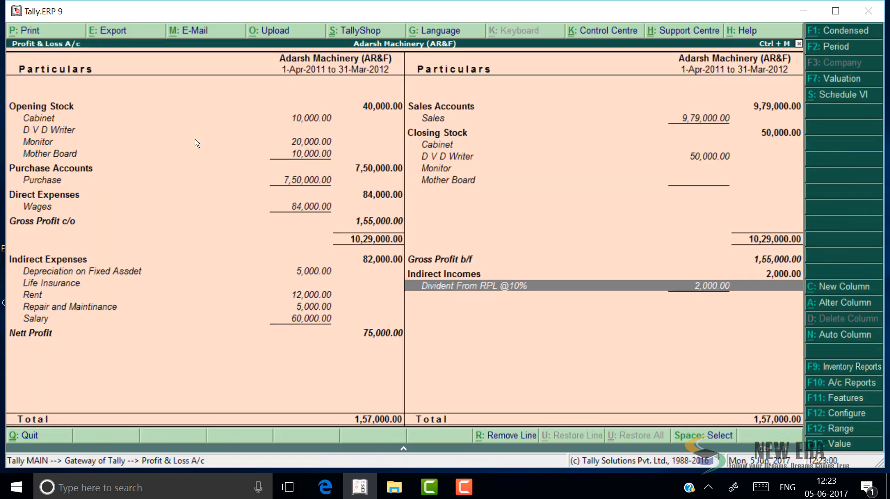
- Reopen the February dividend receipt voucher to compare its details, and go back to the Gateway of Tally
key("Return")
key("Up")
key("Return")
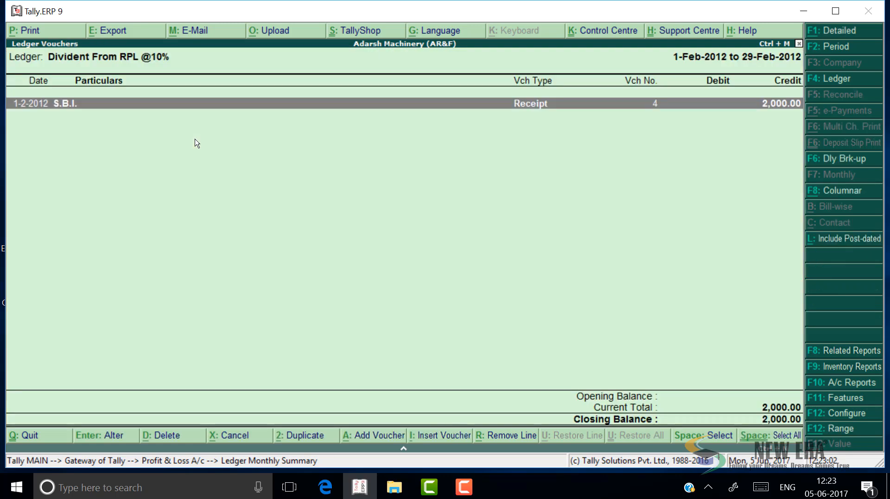
key("Return")
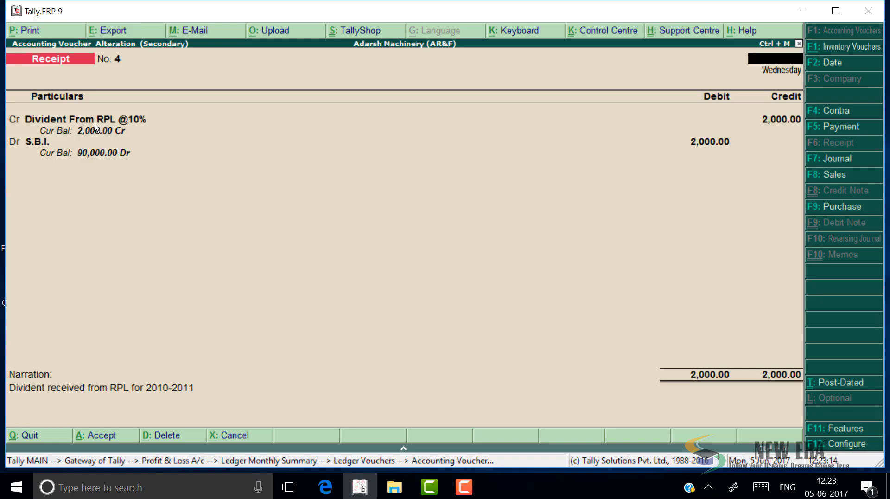
key("Escape")
key("y")
key("Escape")
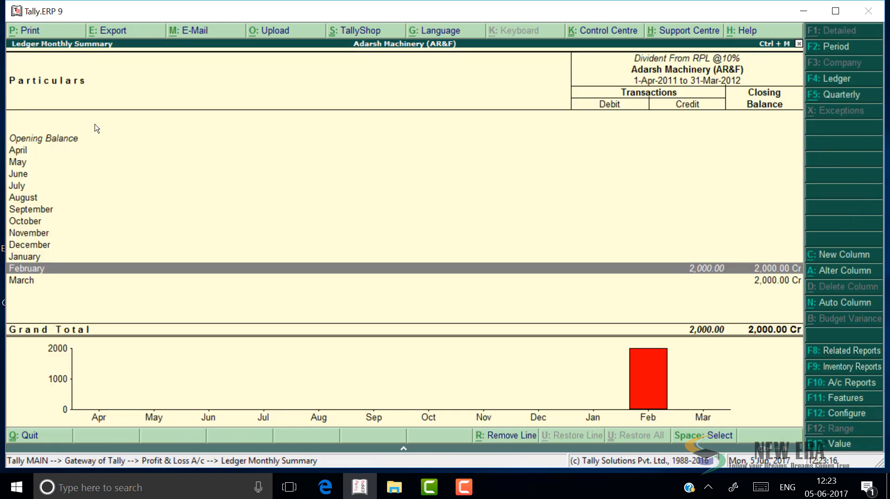
key("Escape")
key("Escape")
key("Up")
key("Up")
key("Up")
key("Up")
key("Up")
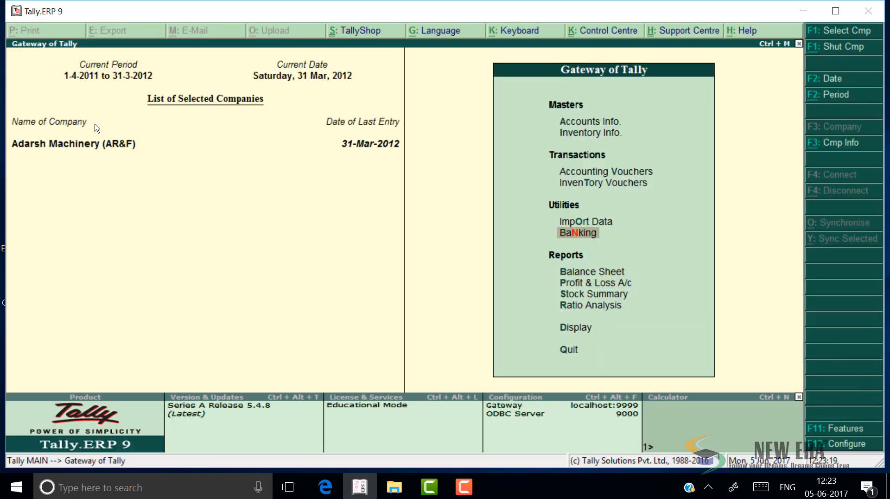
key("Return")
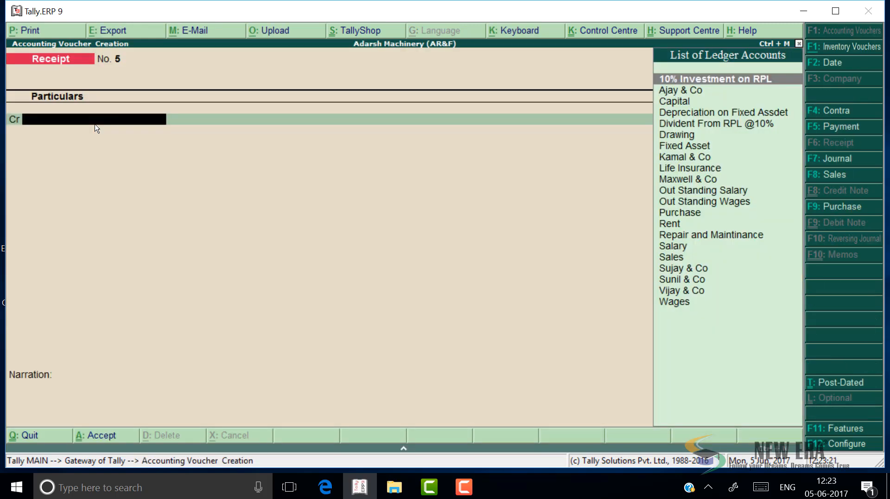
key("F7")
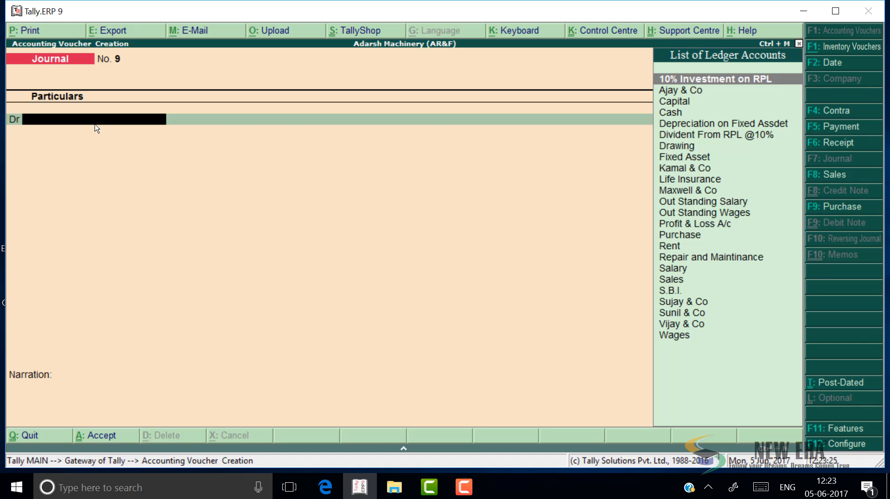
type("Di")
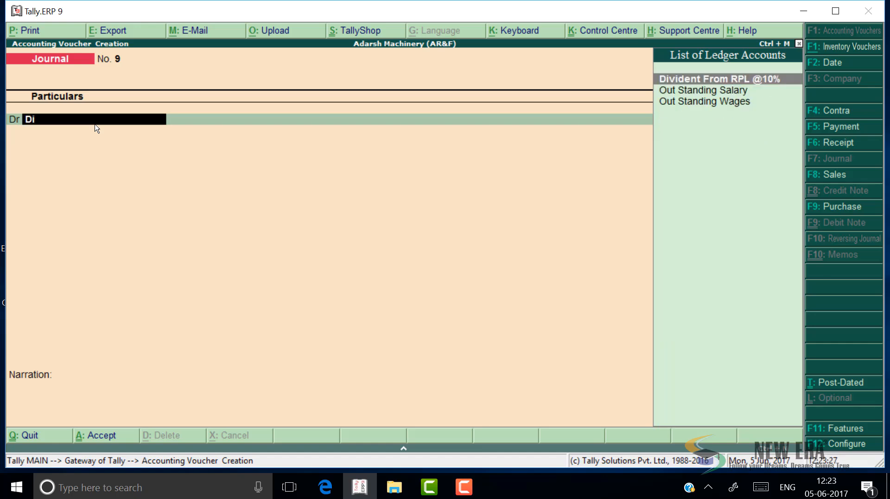
key("Return")
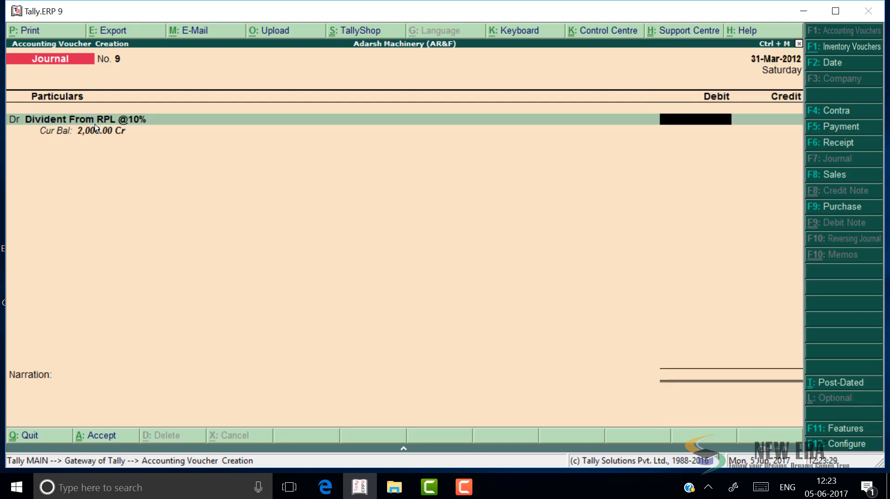
type("2000")
key("Return")
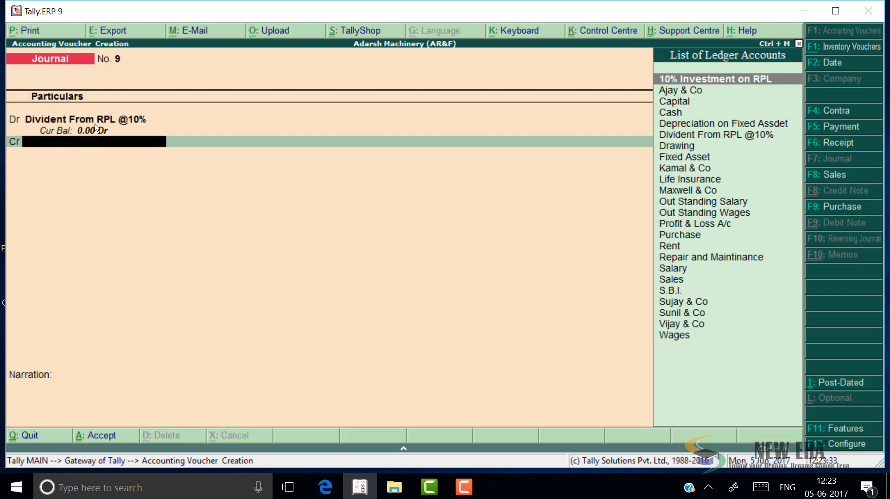
- Credit the 10% Investment on RPL ledger with 2,000 in the journal voucher
type("Rp")
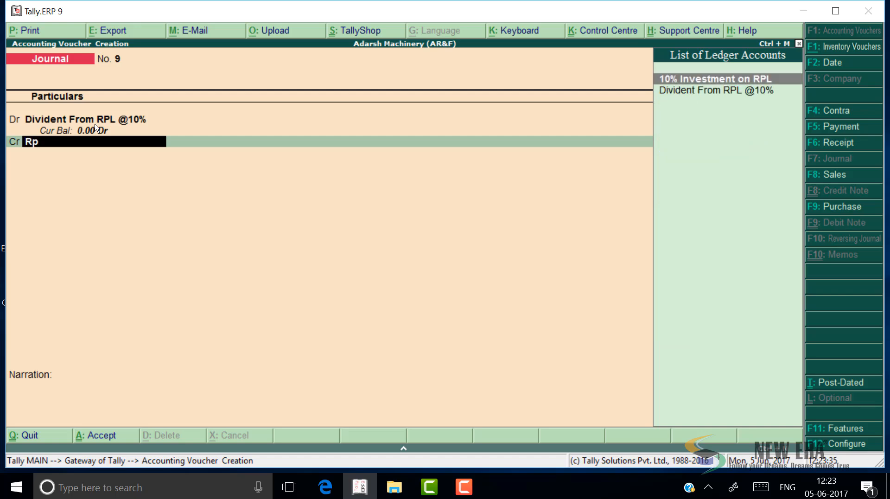
key("Return")
key("Return")
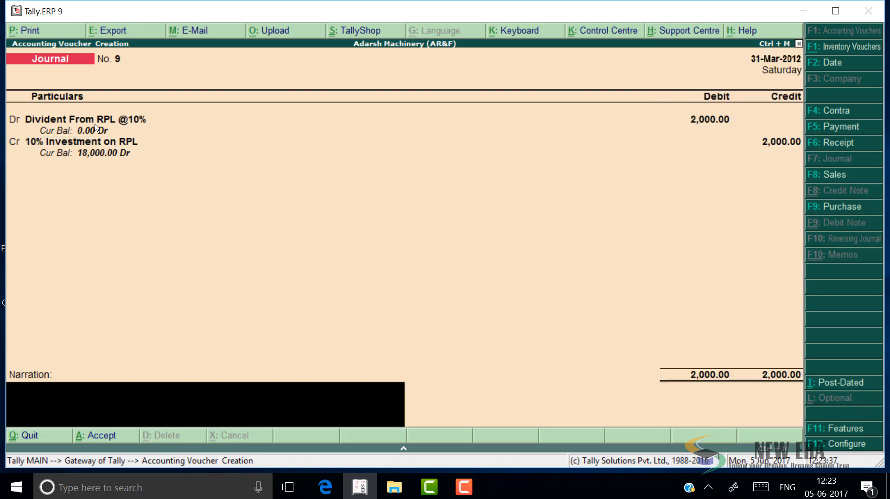
- Reuse the last narration, change it to "Being entry rectified", and accept the dividend journal voucher
key("ctrl+r")
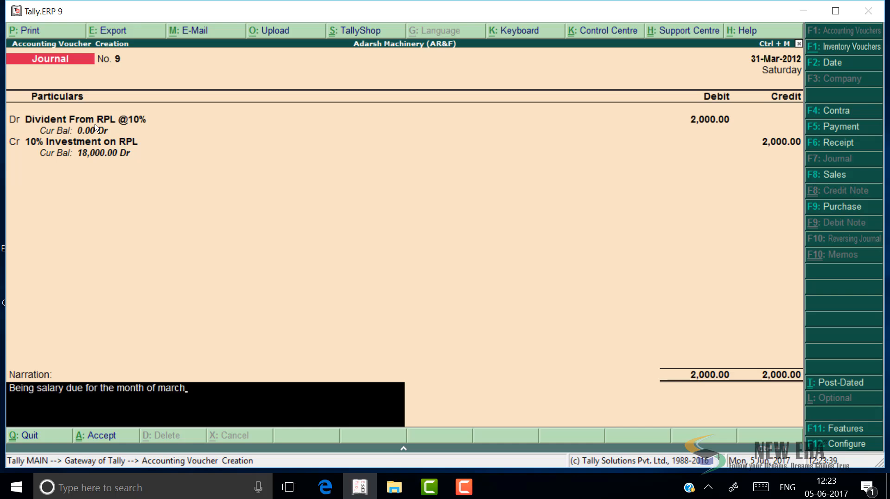
key("BackSpace")
key("BackSpace")
key("BackSpace")
key("BackSpace")
key("BackSpace")
key("BackSpace")
key("BackSpace")
key("BackSpace")
key("BackSpace")
key("BackSpace")
key("BackSpace")
key("BackSpace")
key("BackSpace")
key("BackSpace")
key("BackSpace")
key("BackSpace")
key("BackSpace")
key("BackSpace")
key("BackSpace")
key("BackSpace")
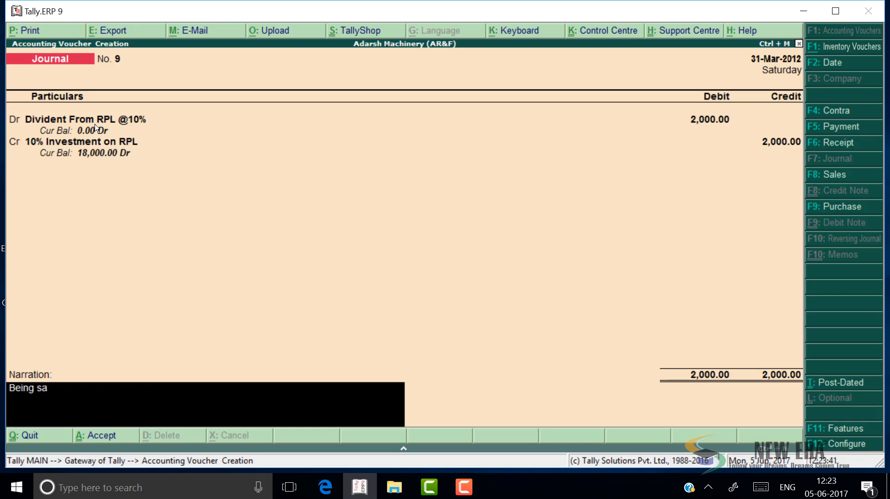
key("BackSpace")
key("BackSpace")
key("BackSpace")
type("entry rectified")
key("Return")
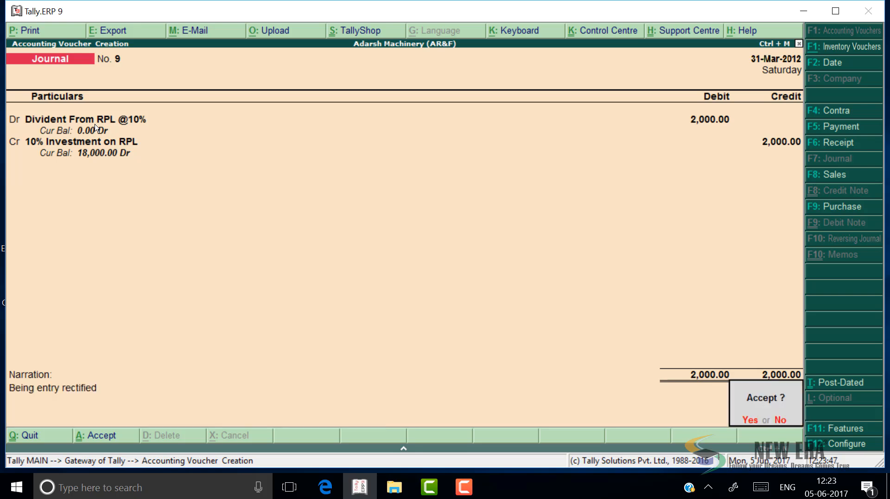
key("Return")
- Leave voucher entry and open the Profit & Loss A/c in detailed format
key("Escape")
key("Return")
key("Escape")
key("Escape")
key("Down")
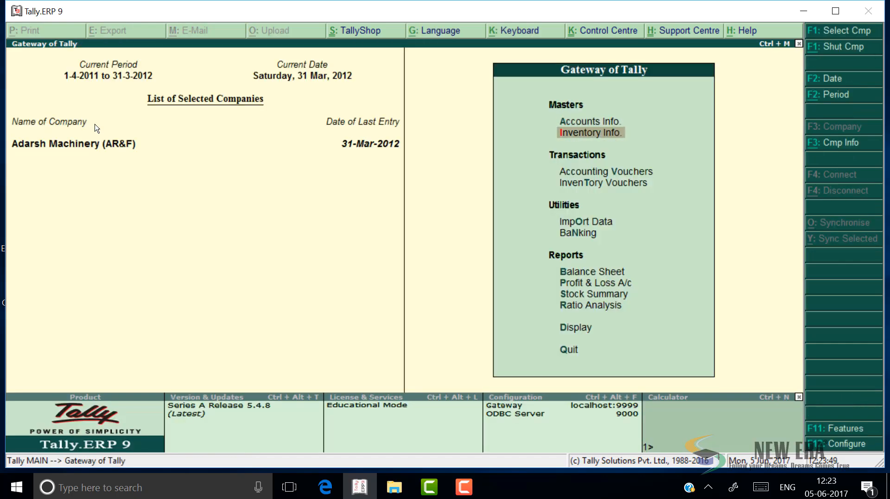
key("Down")
key("Down")
key("Down")
key("Down")
key("Down")
key("Down")
key("Return")
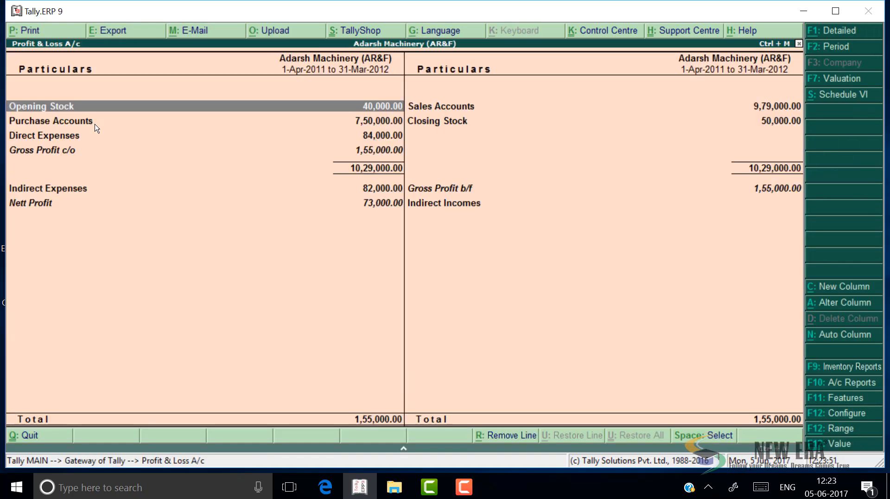
key("alt+F1")
- Review the detailed Profit & Loss A/c entries through to Nett Profit, including Indirect Incomes
key("Down")
key("Down")
key("Down")
key("Down")
key("Down")
key("Down")
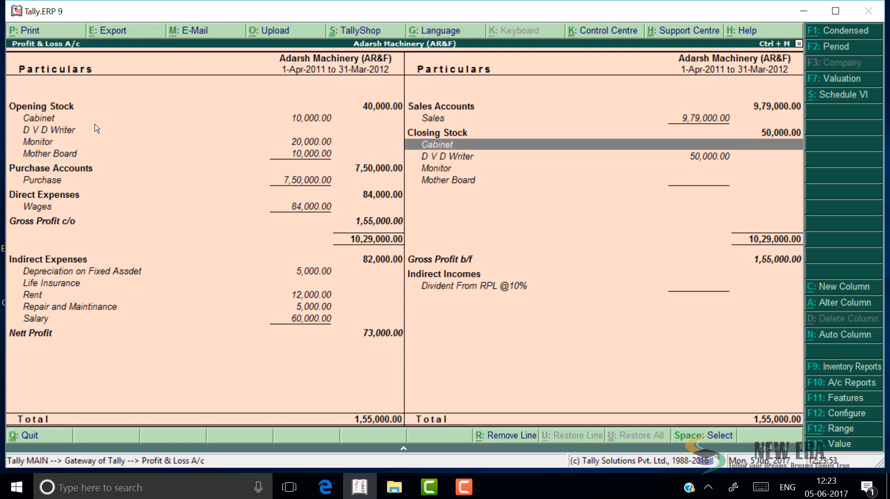
key("Down")
key("Down")
key("Down")
key("Down")
key("Down")
key("Down")
key("Down")
key("Down")
key("Down")
key("Down")
key("Down")
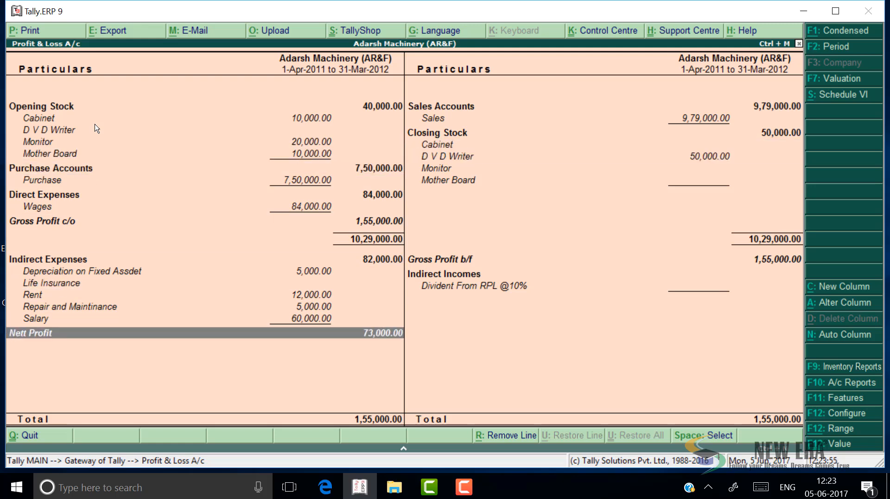
- Close the Profit & Loss A/c and open the Balance Sheet in detailed format
key("Escape")
key("Up")
key("Return")
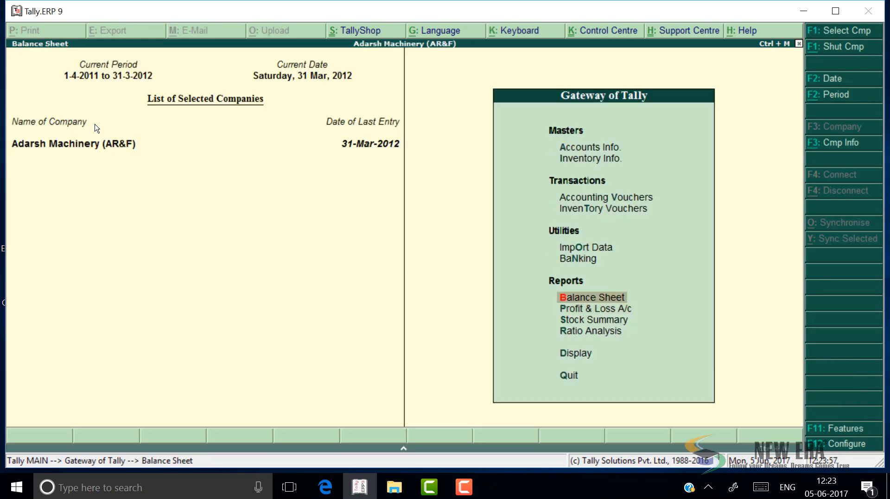
key("alt+F1")
- Review the liabilities side of the Balance Sheet from Capital to Profit & Loss A/c, inspecting the Sundry Creditors group summary
key("Down")
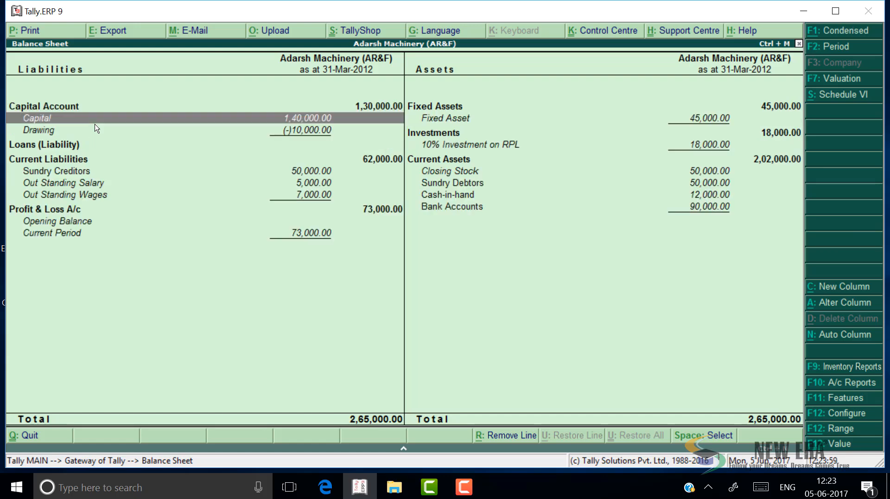
key("Down")
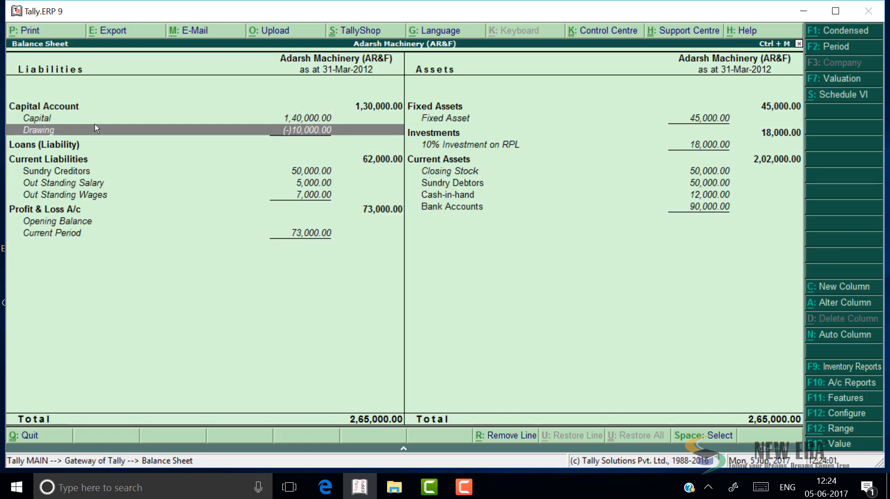
key("Down")
key("Down")
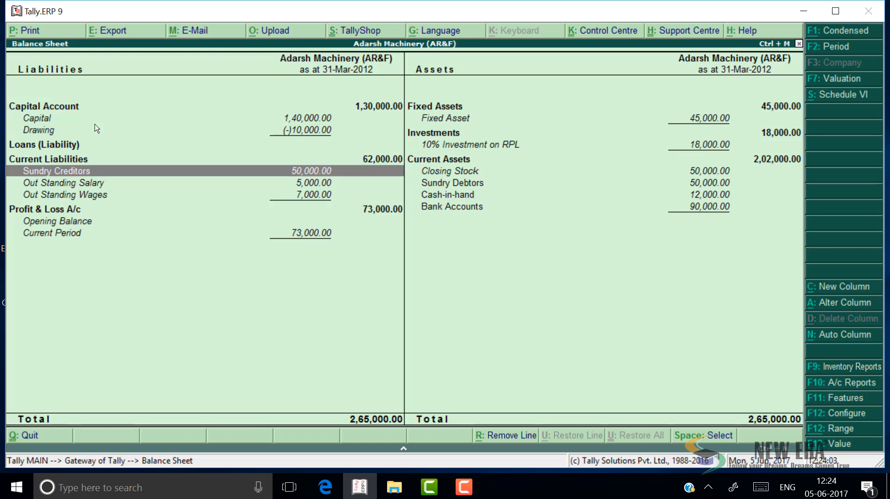
key("Return")
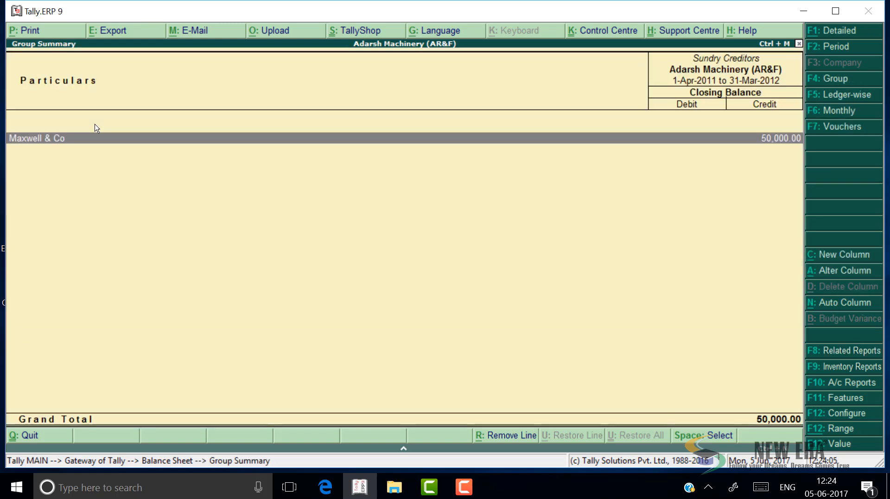
key("Escape")
key("Down")
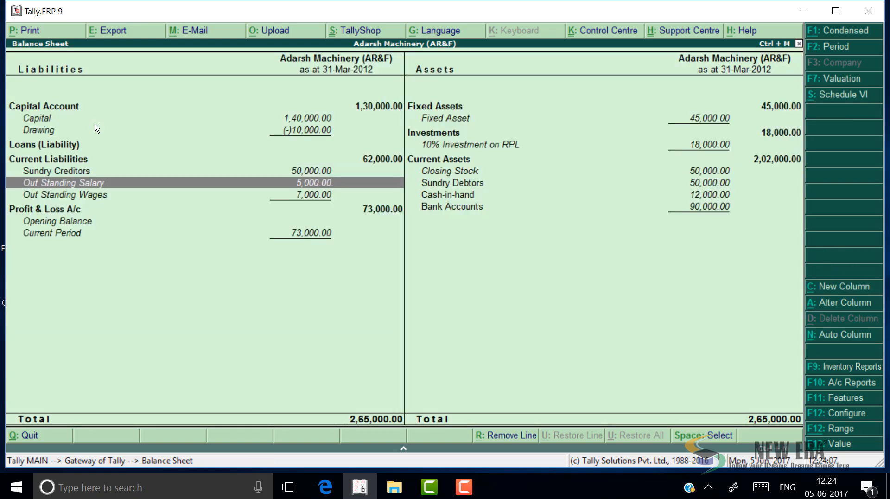
key("Down")
key("Down")
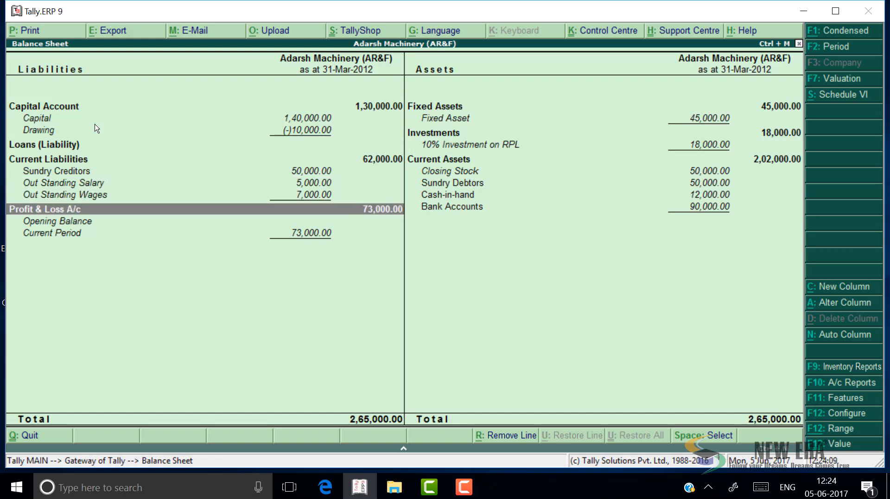
- Review the assets side of the Balance Sheet, covering Fixed Asset, 10% Investment on RPL and the Current Assets items
key("Right")
key("Up")
key("Up")
key("Up")
key("Up")
key("Up")
key("Up")
key("Up")
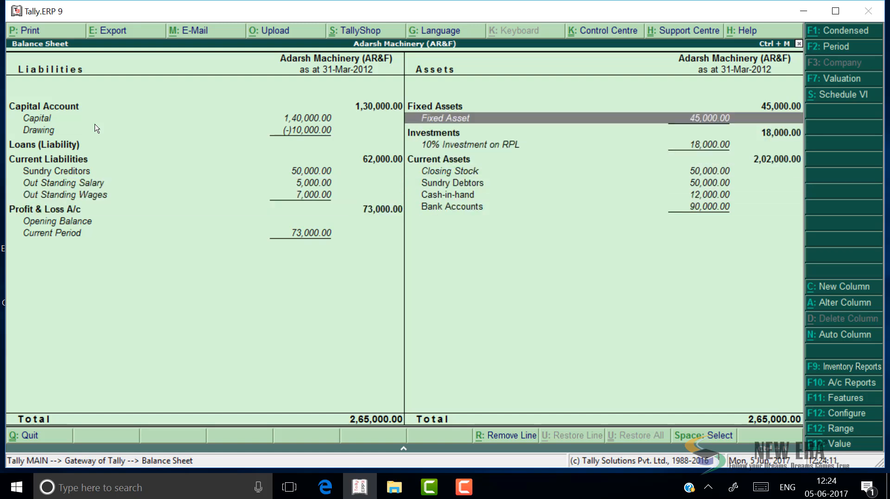
key("Down")
key("Down")
key("Down")
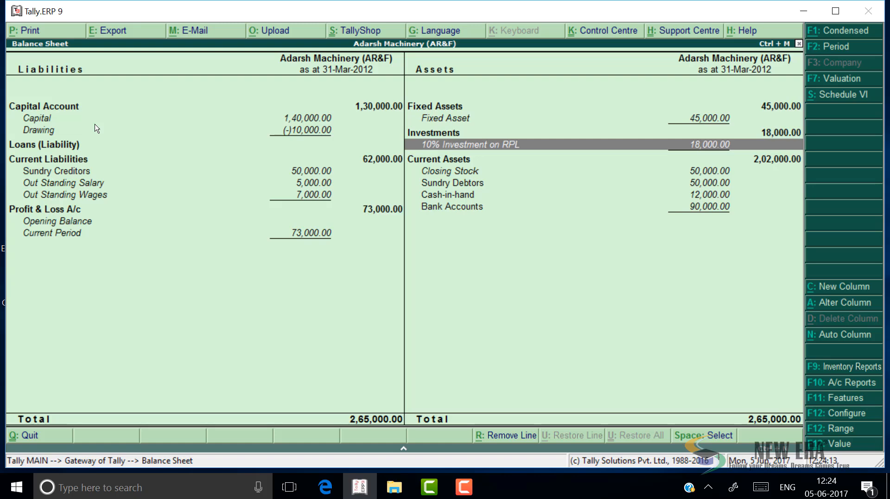
key("Down")
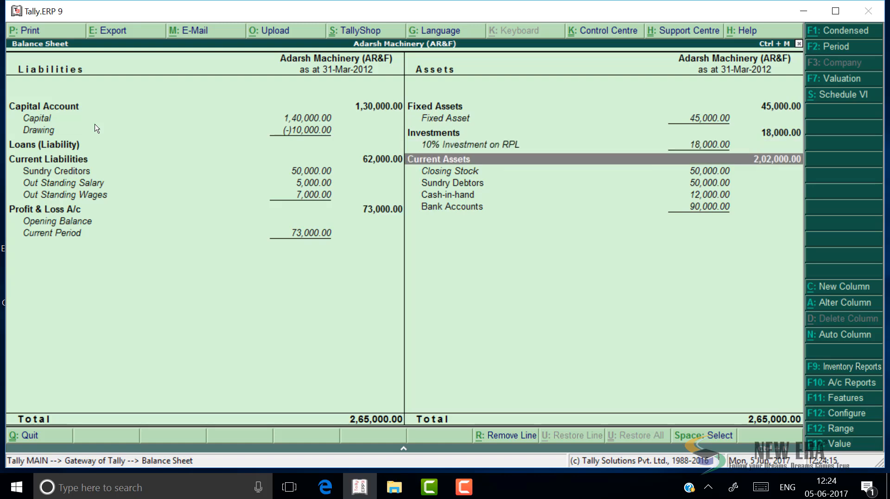
key("Down")
key("Down")
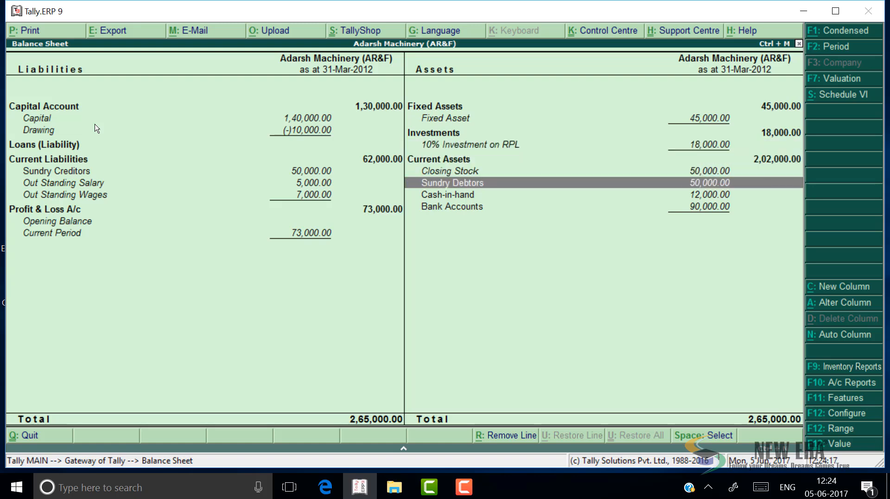
key("Down")
key("Down")
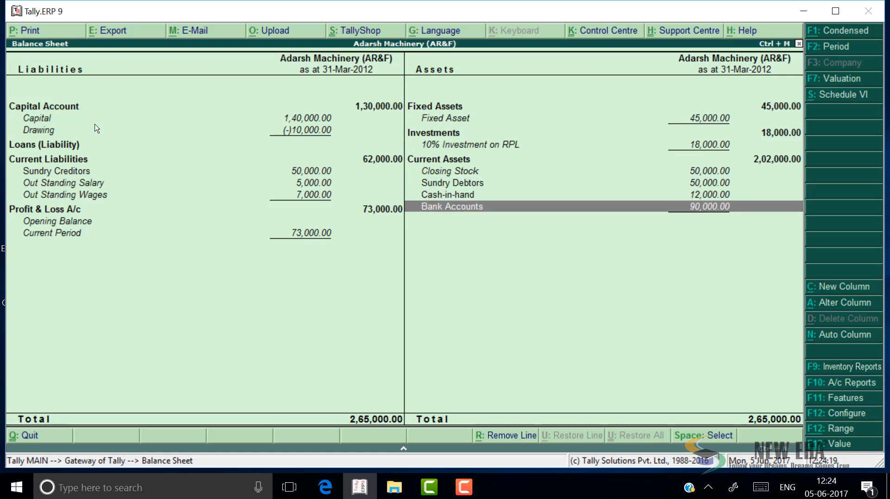
key("Up")
key("Up")
key("Up")
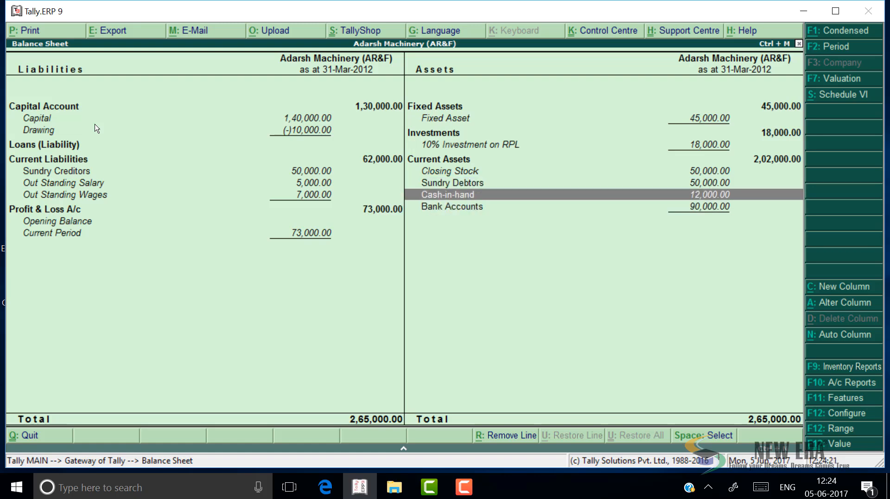
- Close the Balance Sheet and bring up the quit confirmation from the Gateway of Tally
key("Escape")
key("Home")
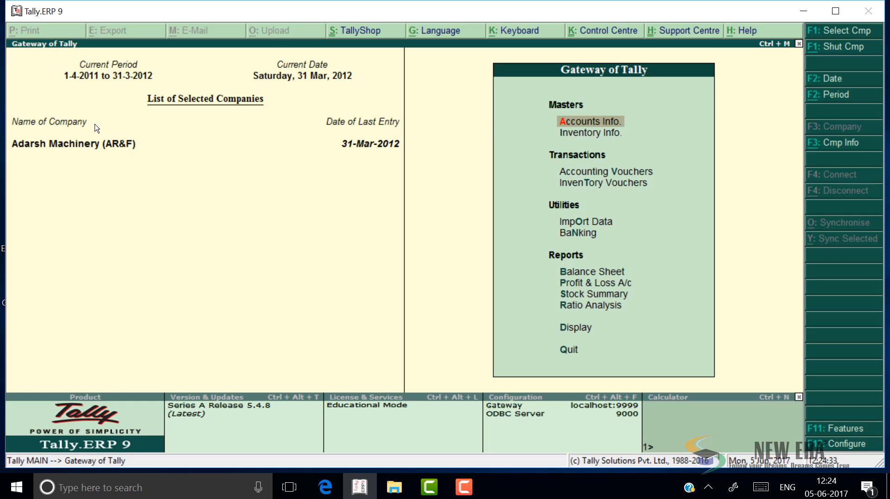
key("Escape")
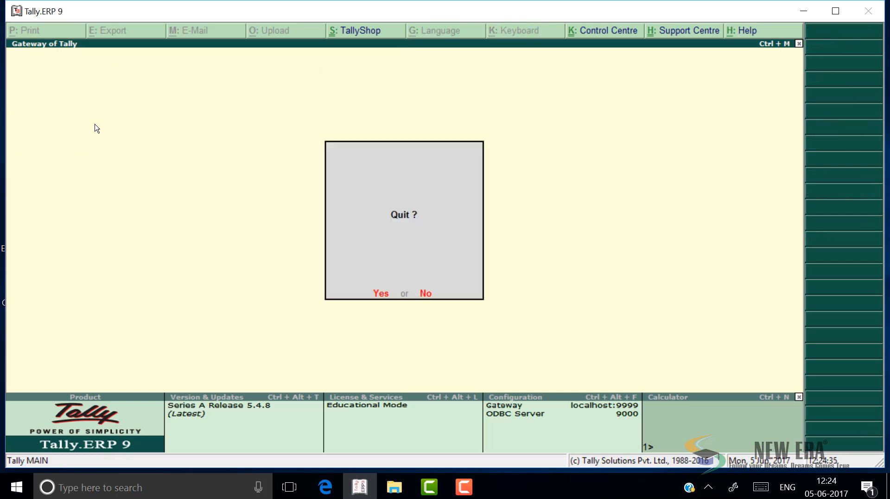